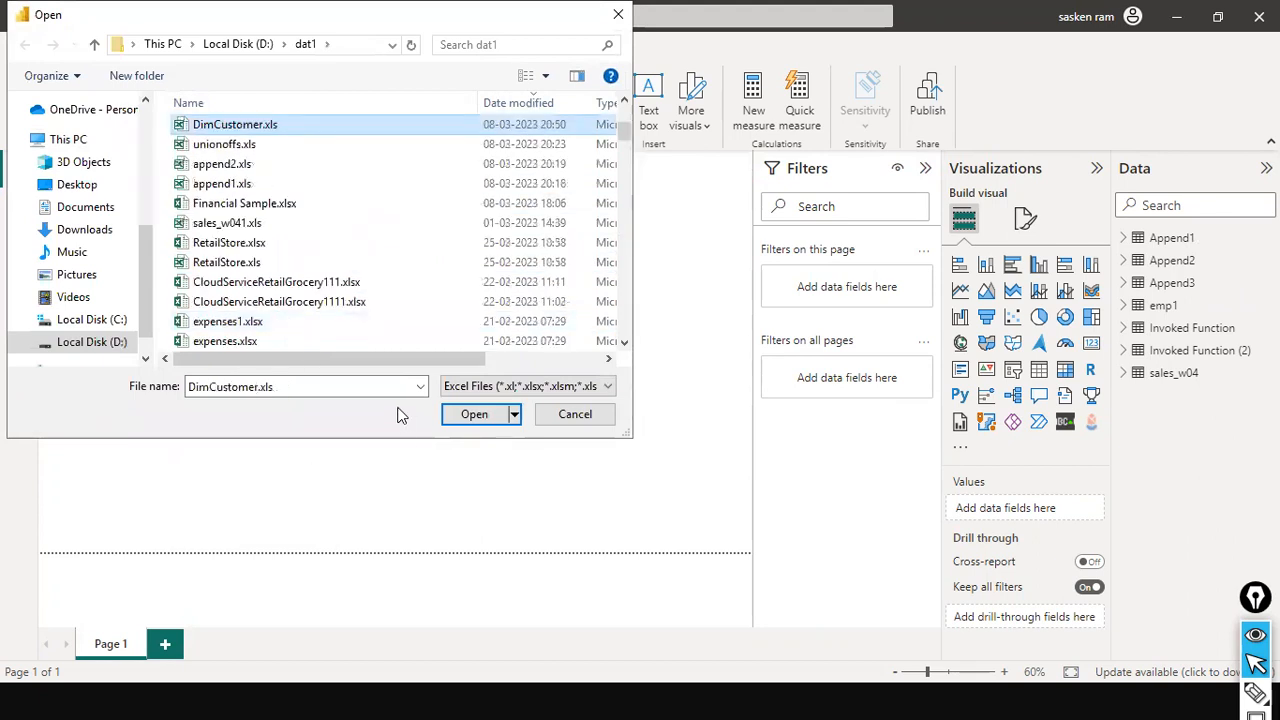
Open DimCustomer.xls from the dat1 folder and load its Sheet1 table
click(493, 419)
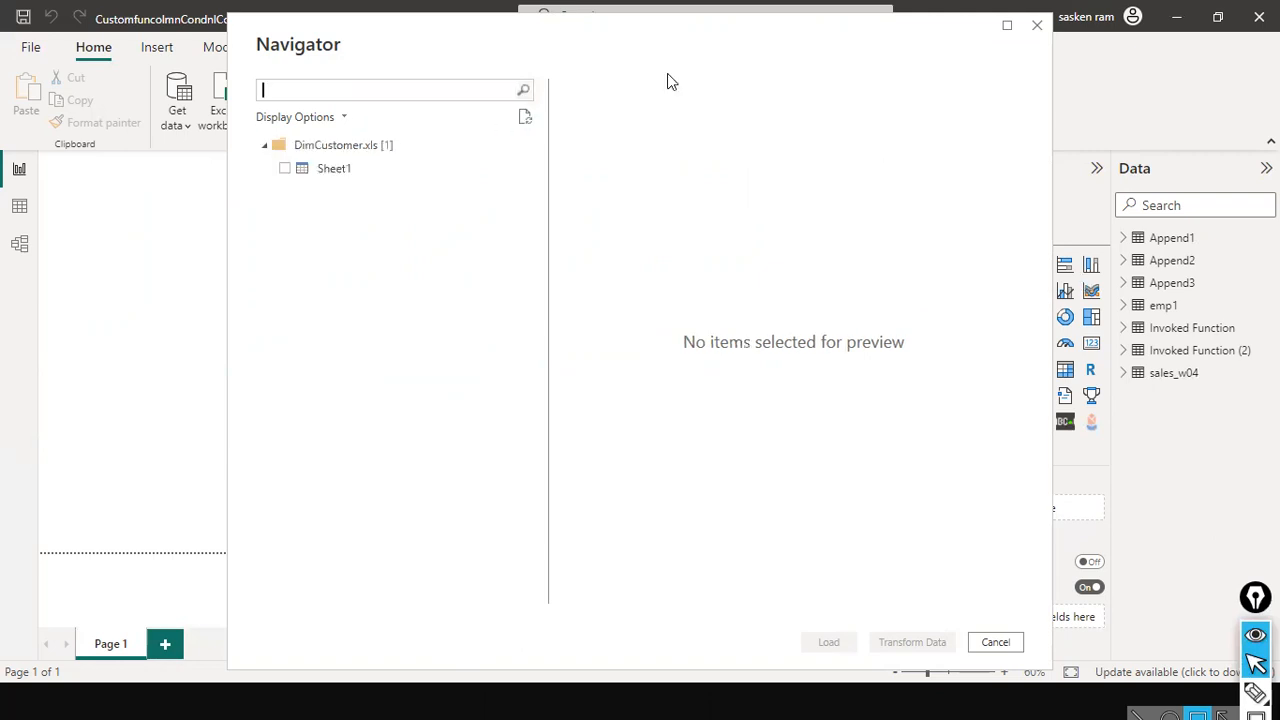
click(285, 171)
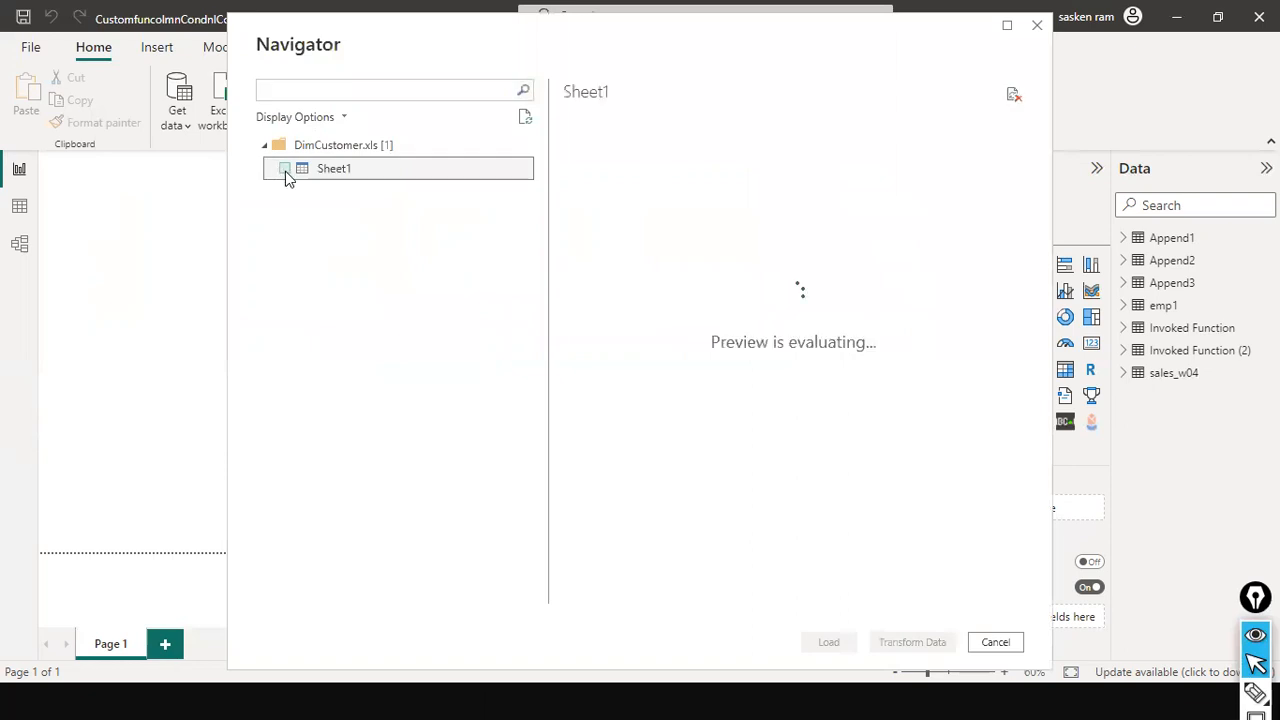
click(285, 169)
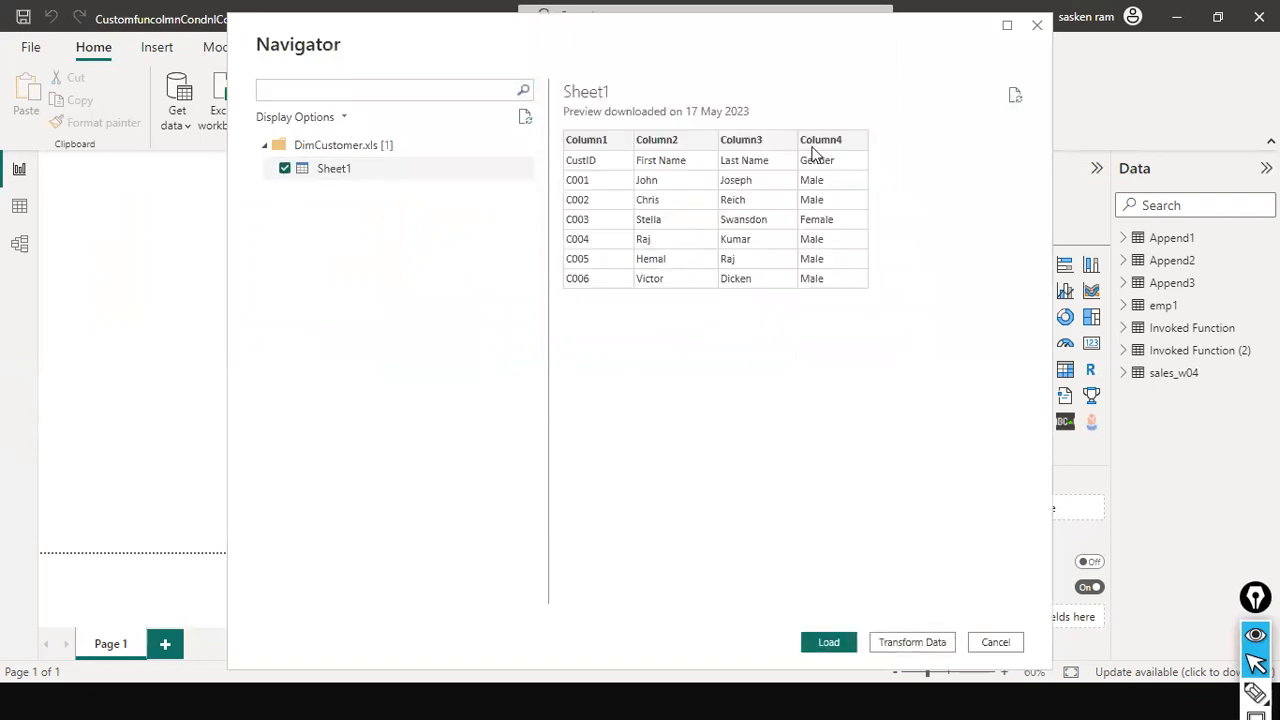
click(829, 642)
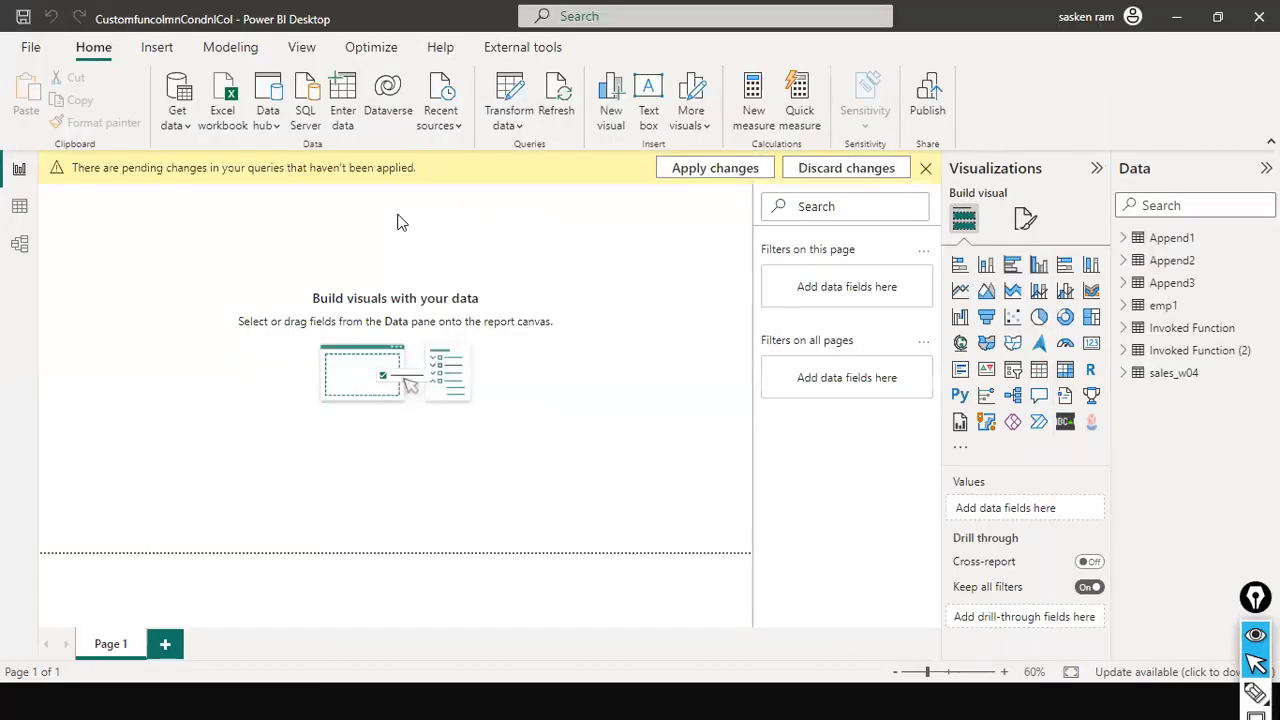
Apply the pending query changes and refresh the Sheet1 preview in Power Query Editor
click(696, 172)
key(alt+Tab)
key(alt+Tab)
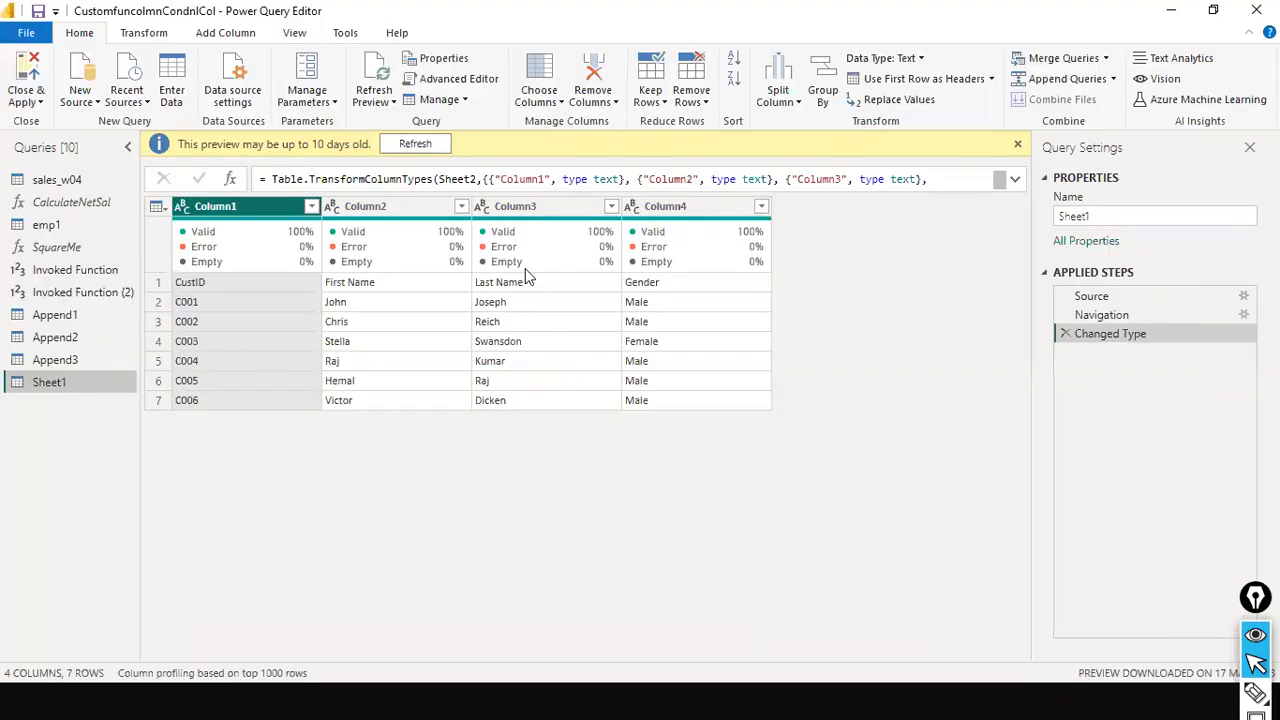
click(405, 145)
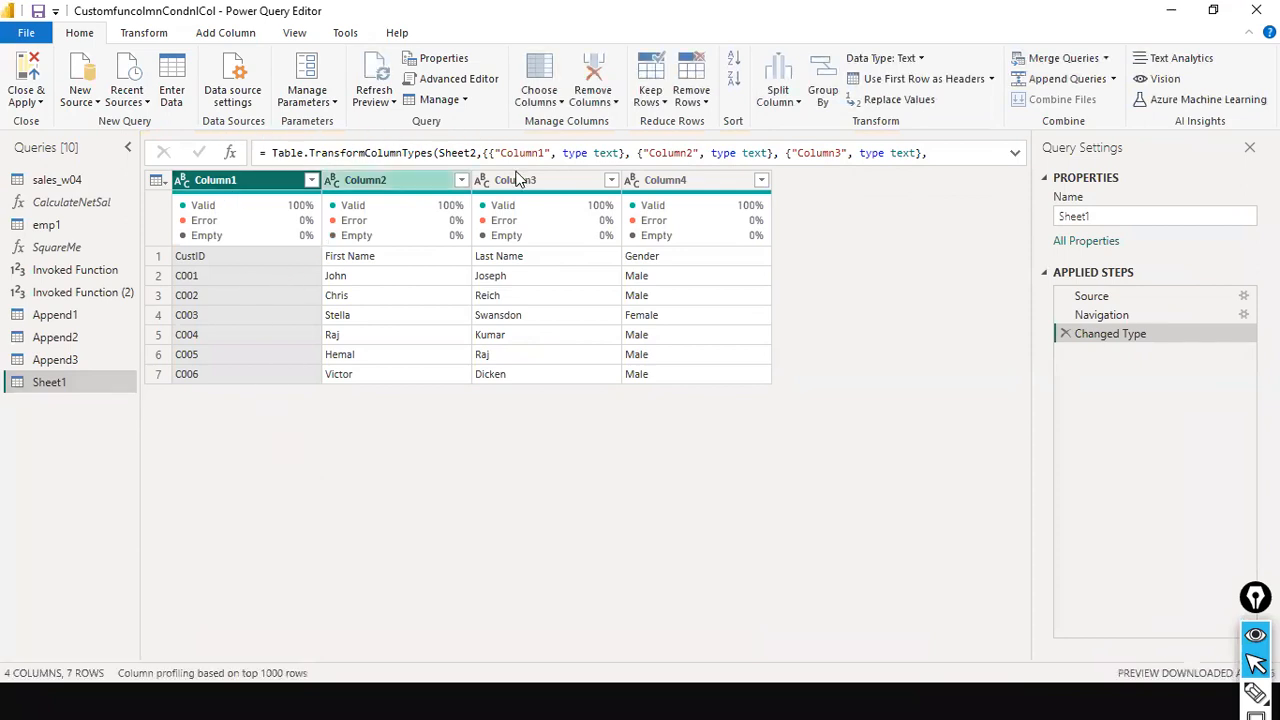
click(143, 33)
click(125, 100)
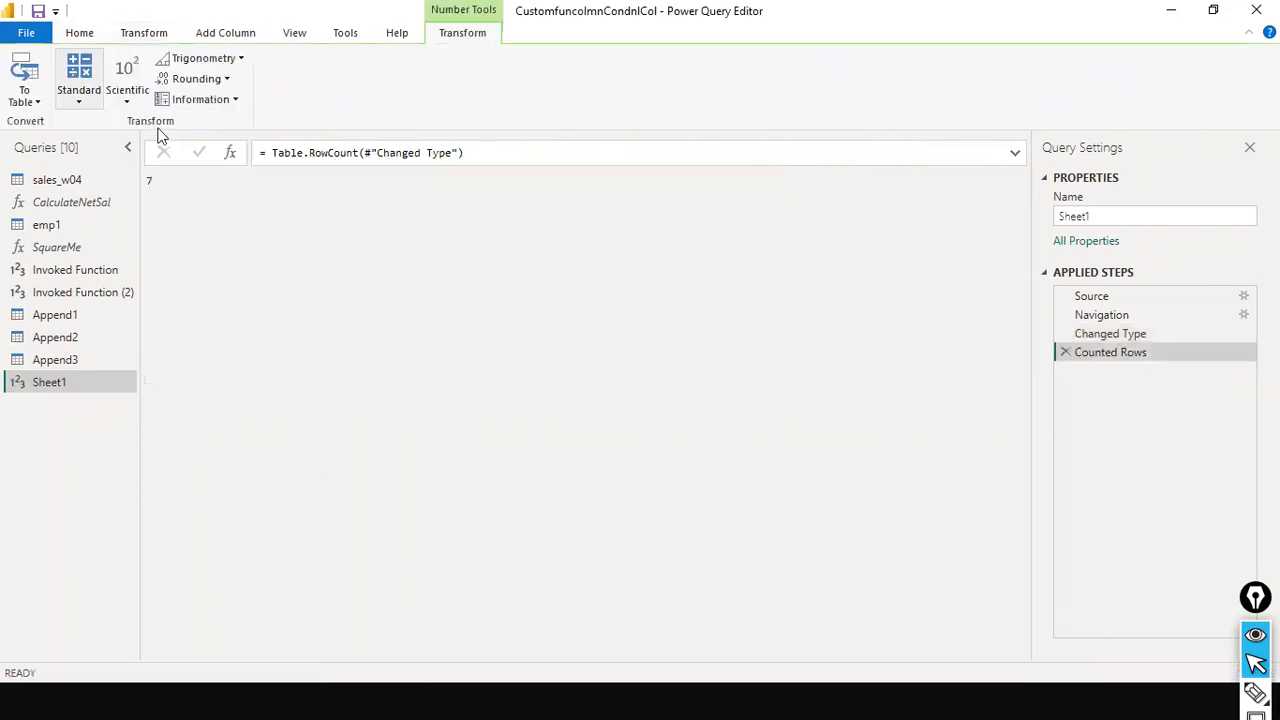
click(1066, 352)
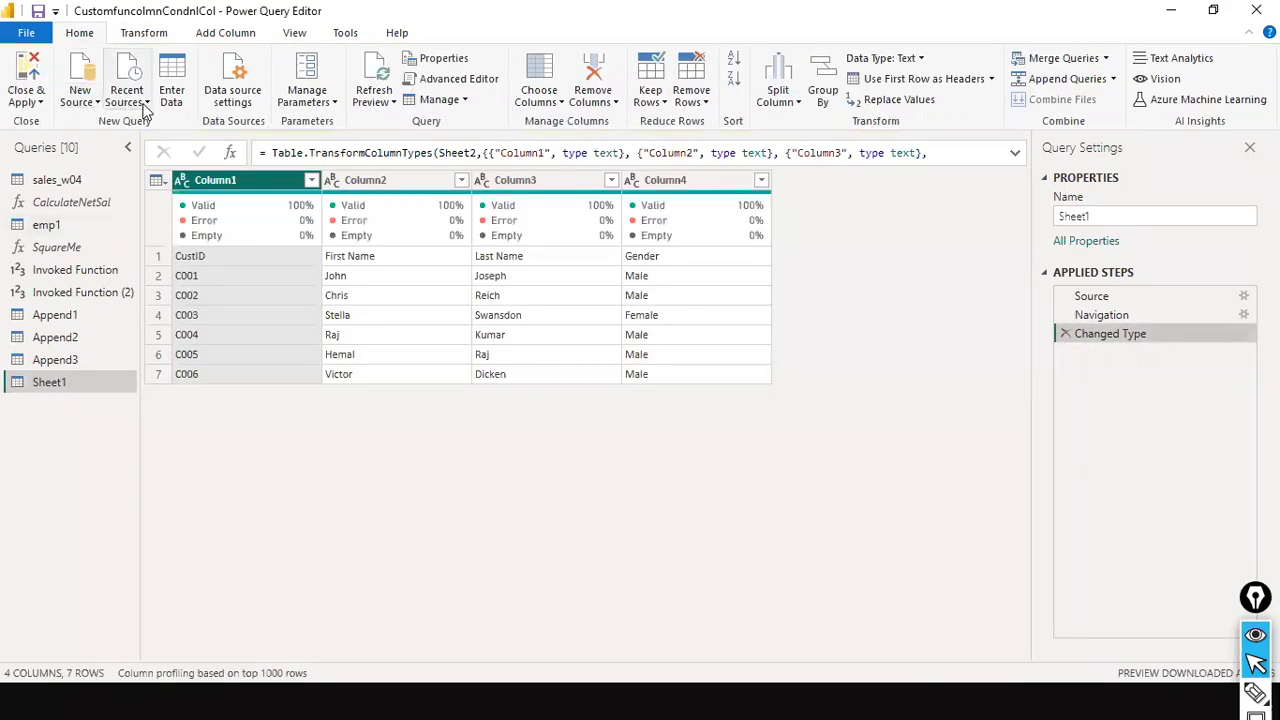
Promote the first row of Sheet1 to column headers
click(148, 33)
click(106, 101)
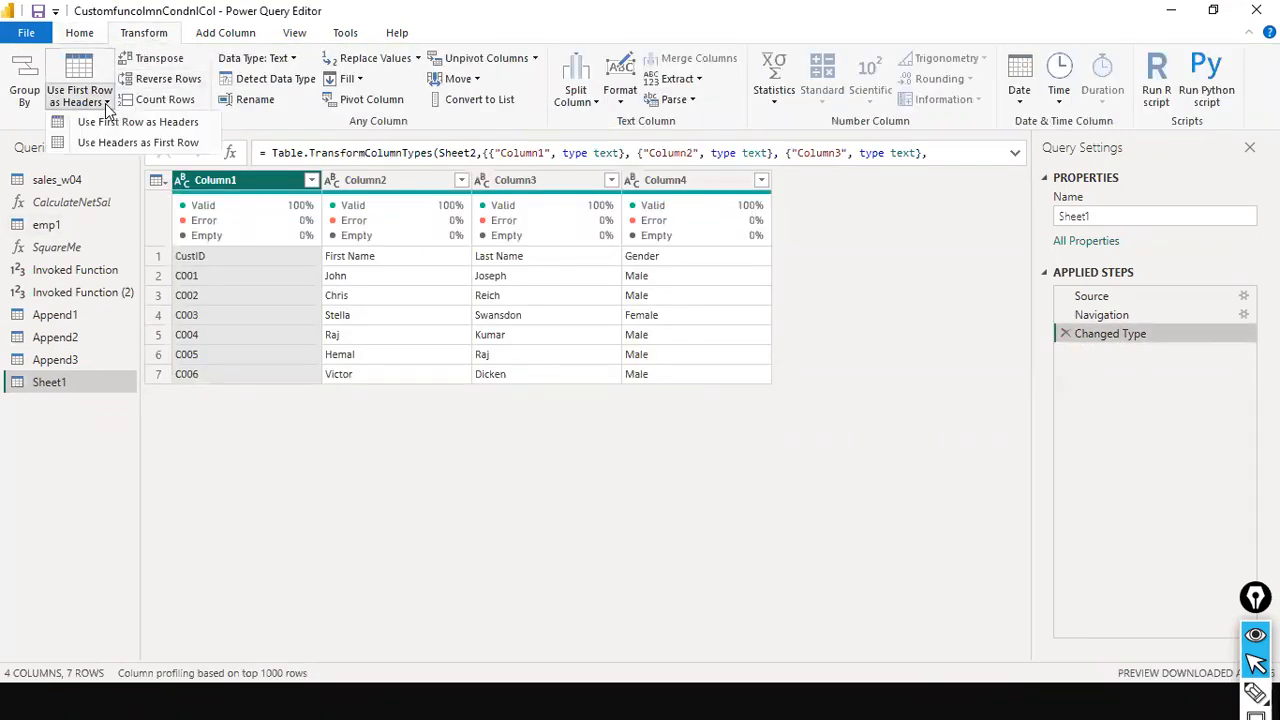
click(120, 121)
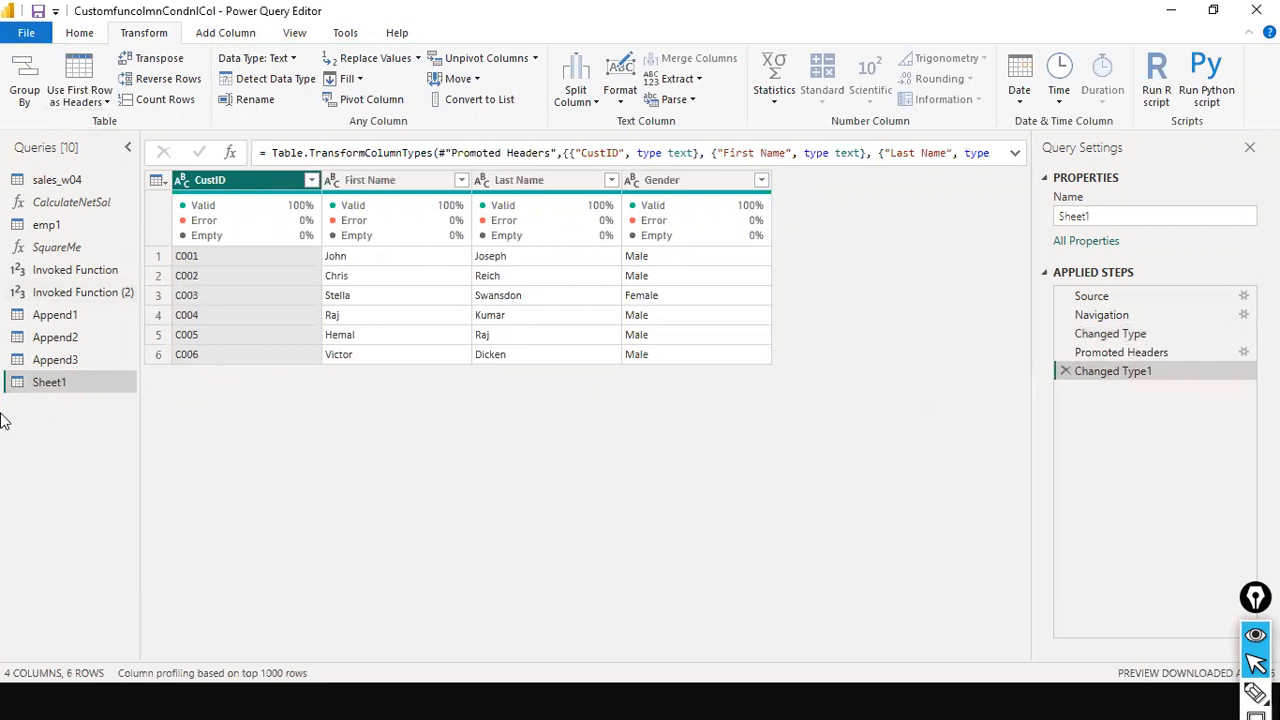
Rename the Sheet1 query to DimCustomer
right_click(60, 382)
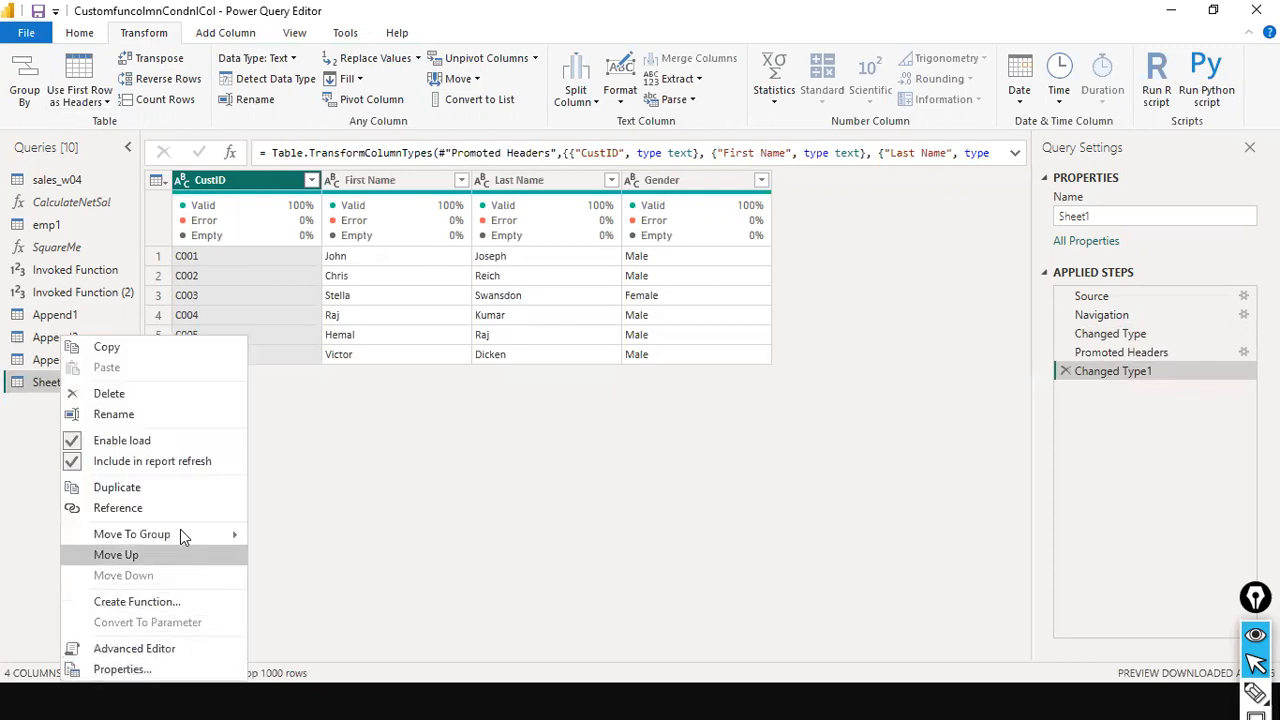
click(143, 417)
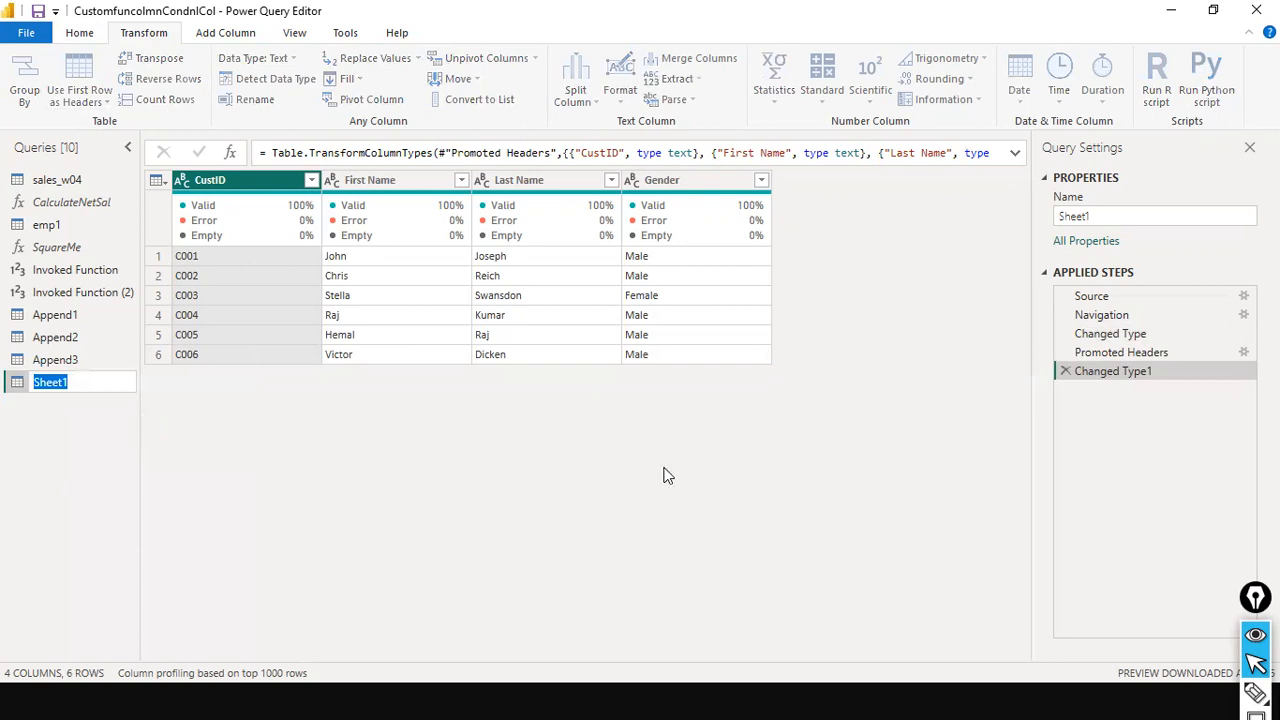
text(dimCstomer)
key(Return)
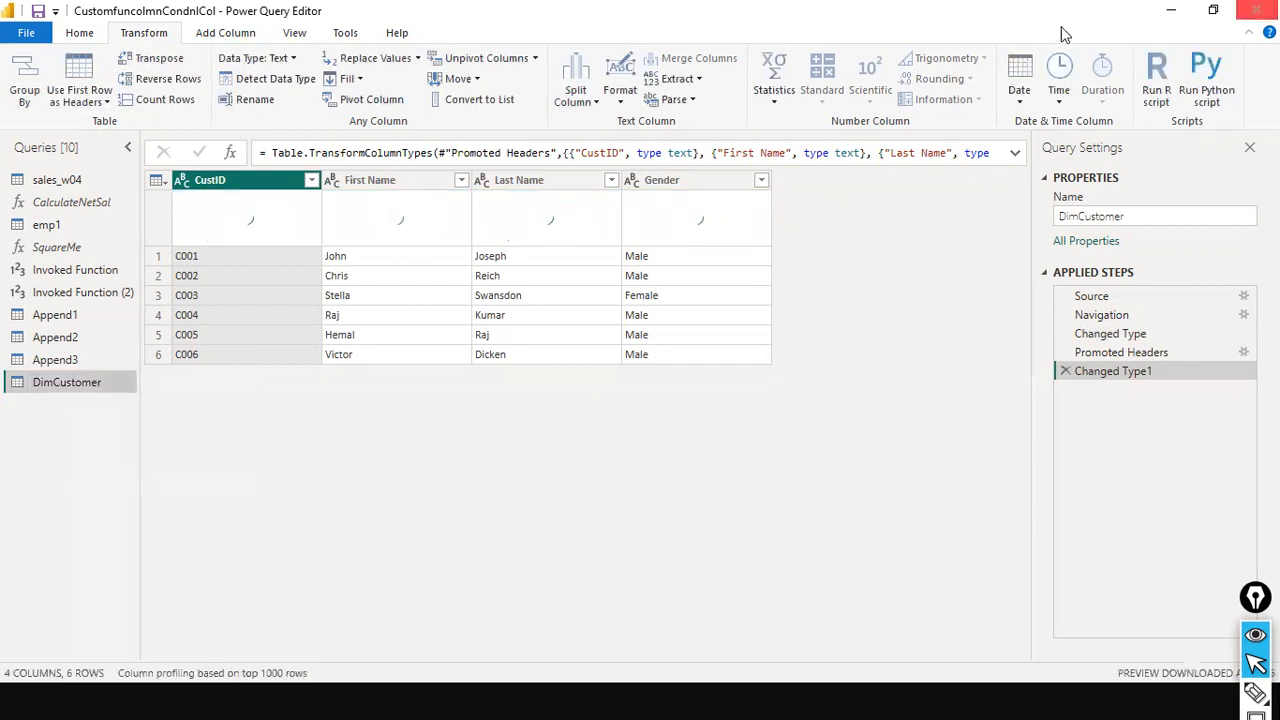
Back in the report, start an Excel workbook import and open SalesFact.xls from the dat1 folder
key(alt+Tab)
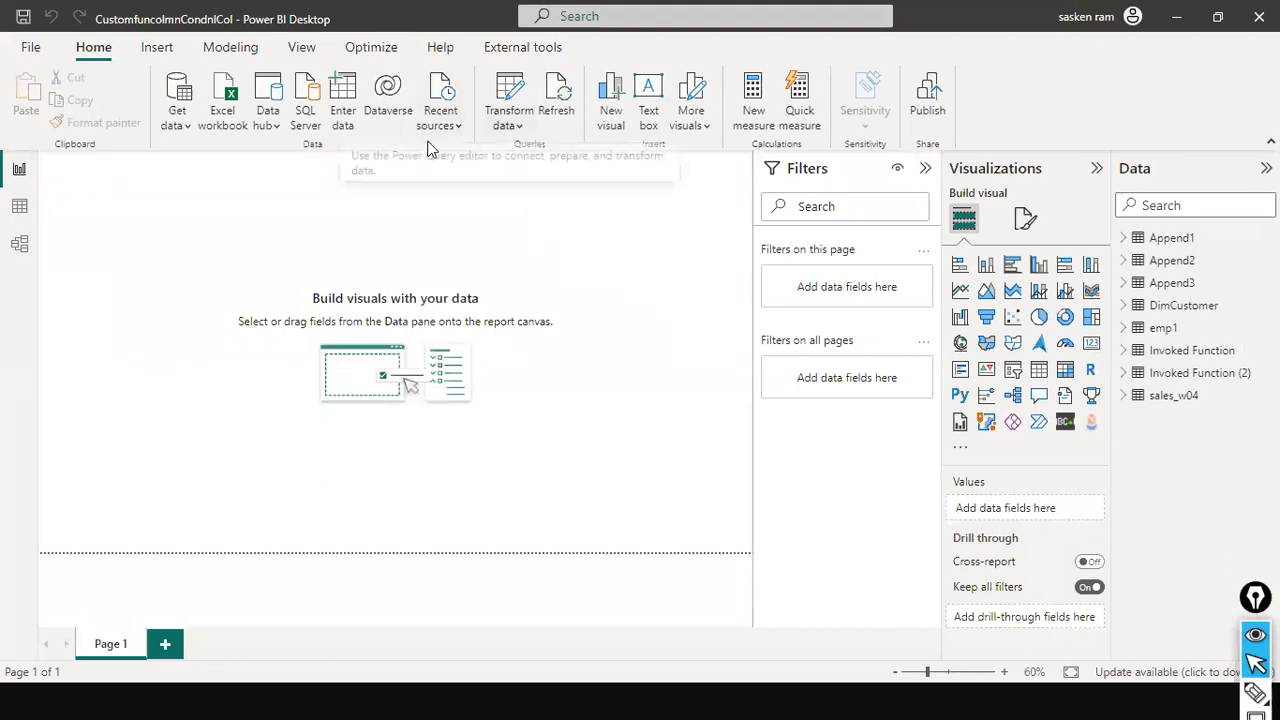
click(174, 122)
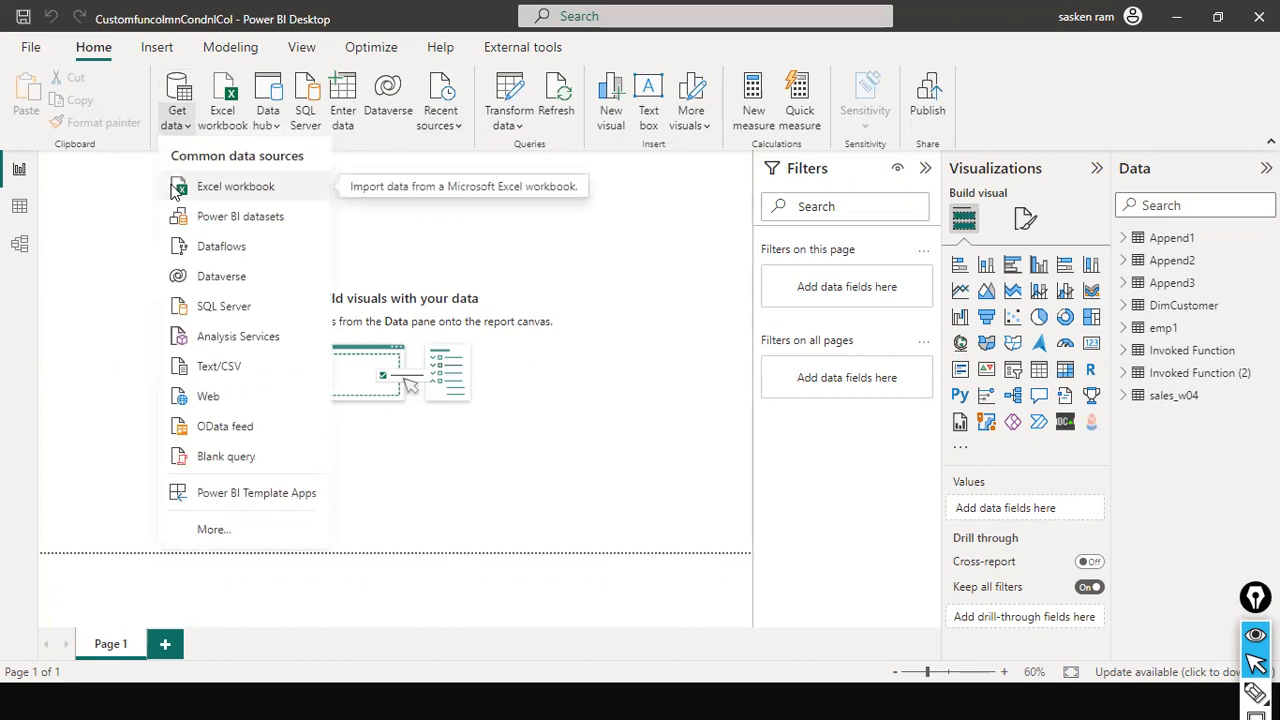
click(175, 190)
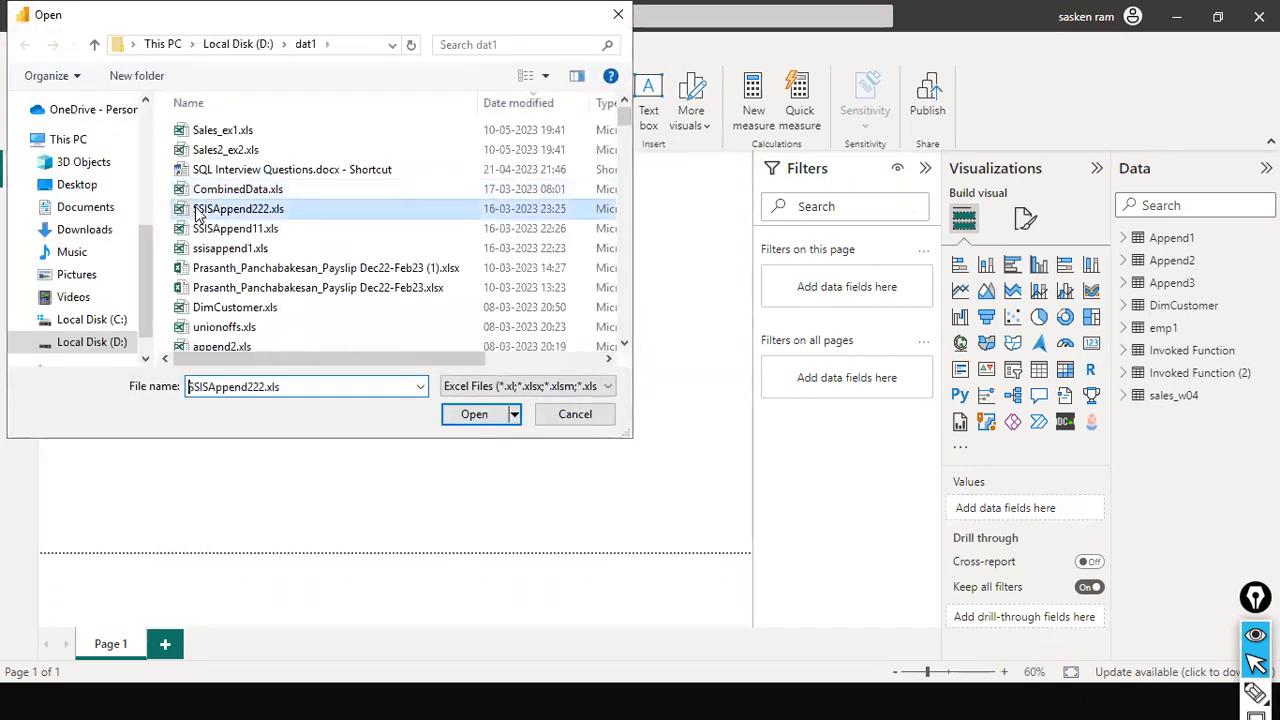
key(s)
key(a)
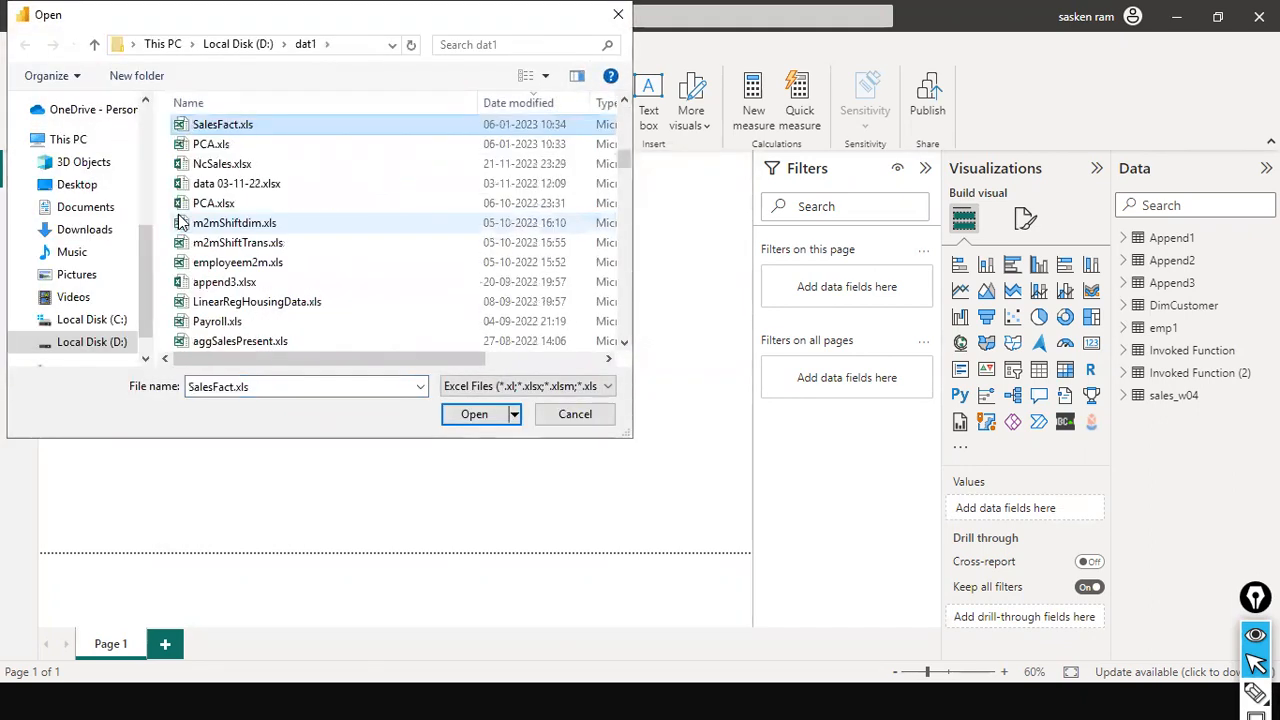
key(Return)
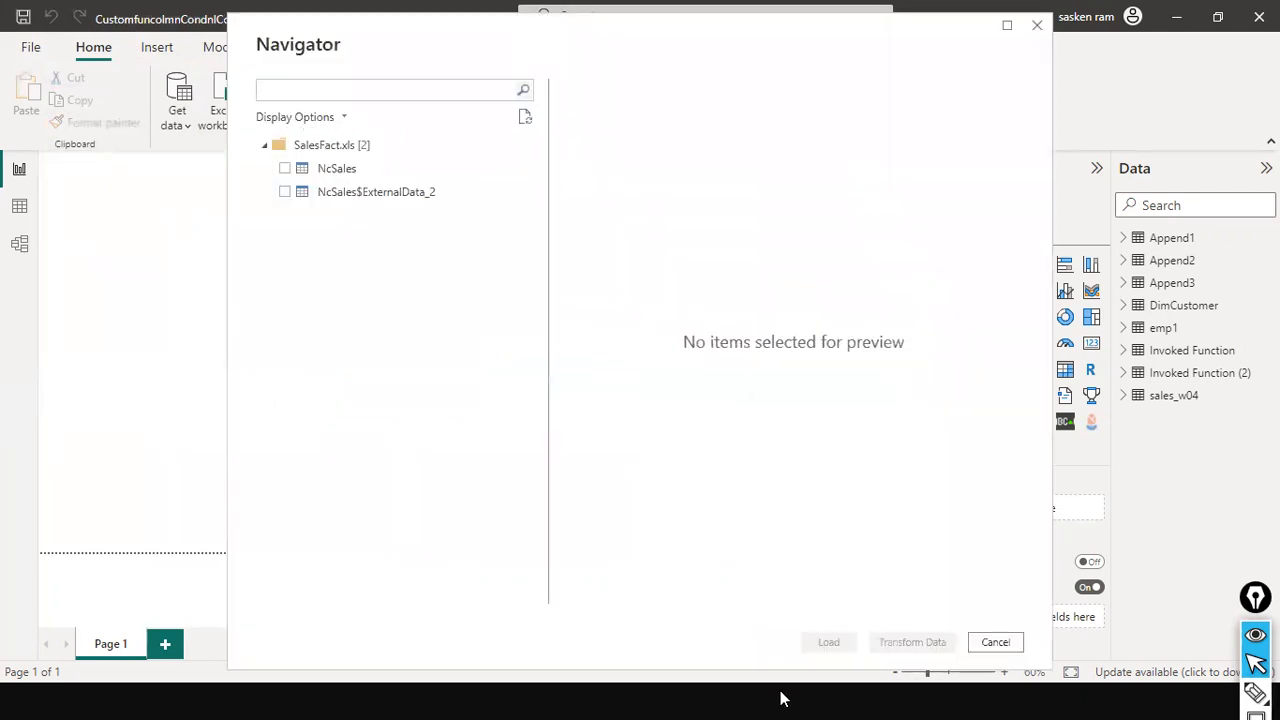
Select the NcSales table for import and scroll through its preview columns
click(289, 178)
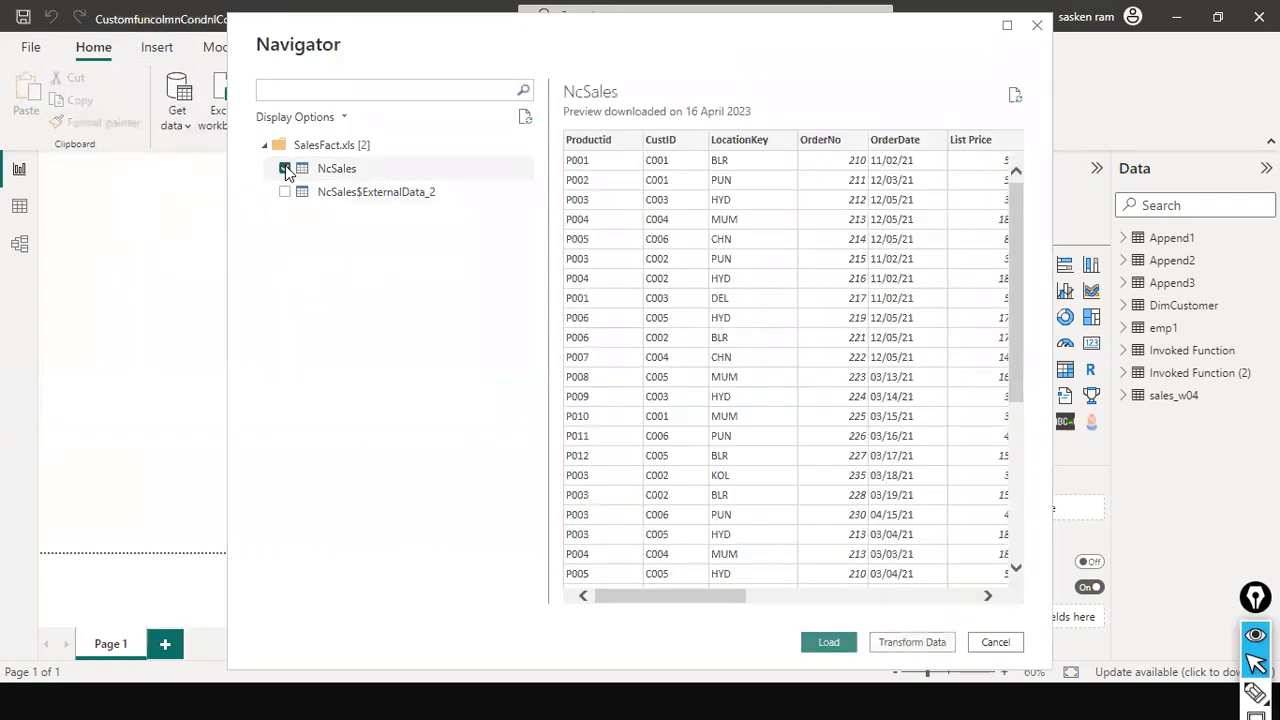
click(285, 169)
click(285, 169)
drag(628, 598, 1110, 590)
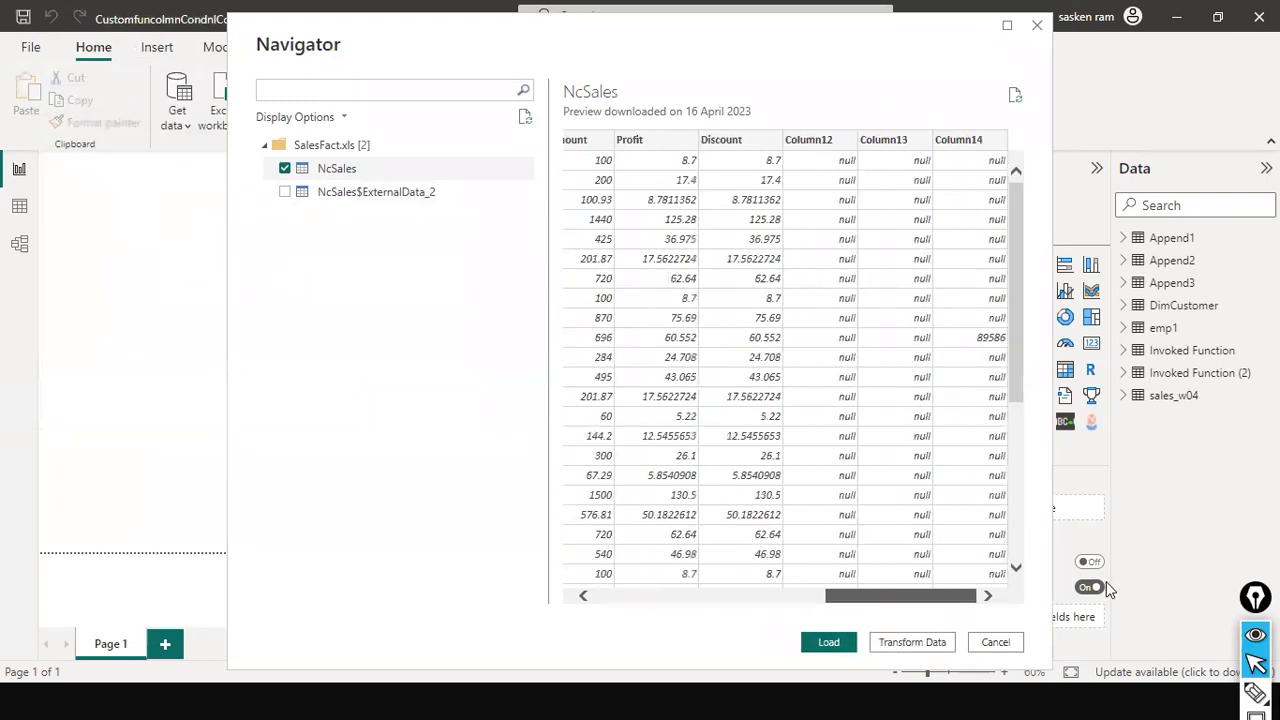
click(285, 192)
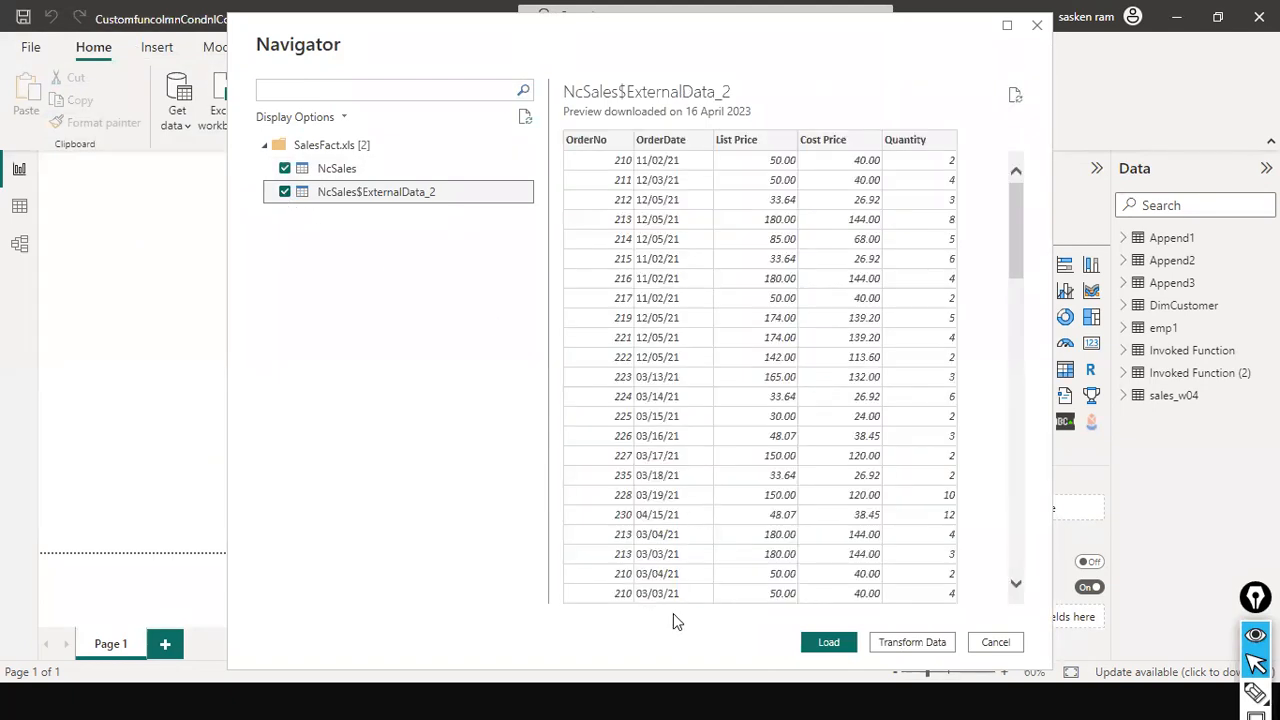
scroll(660, 410, down, 3)
scroll(652, 412, up, 3)
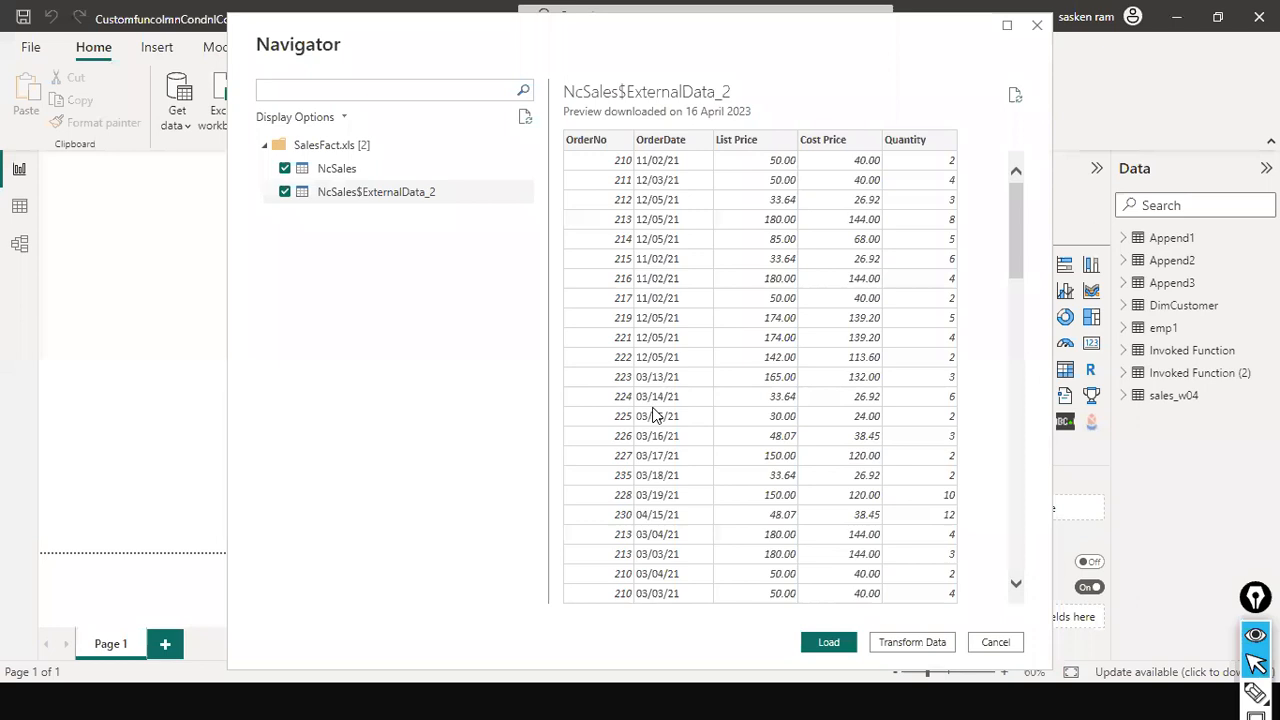
click(350, 172)
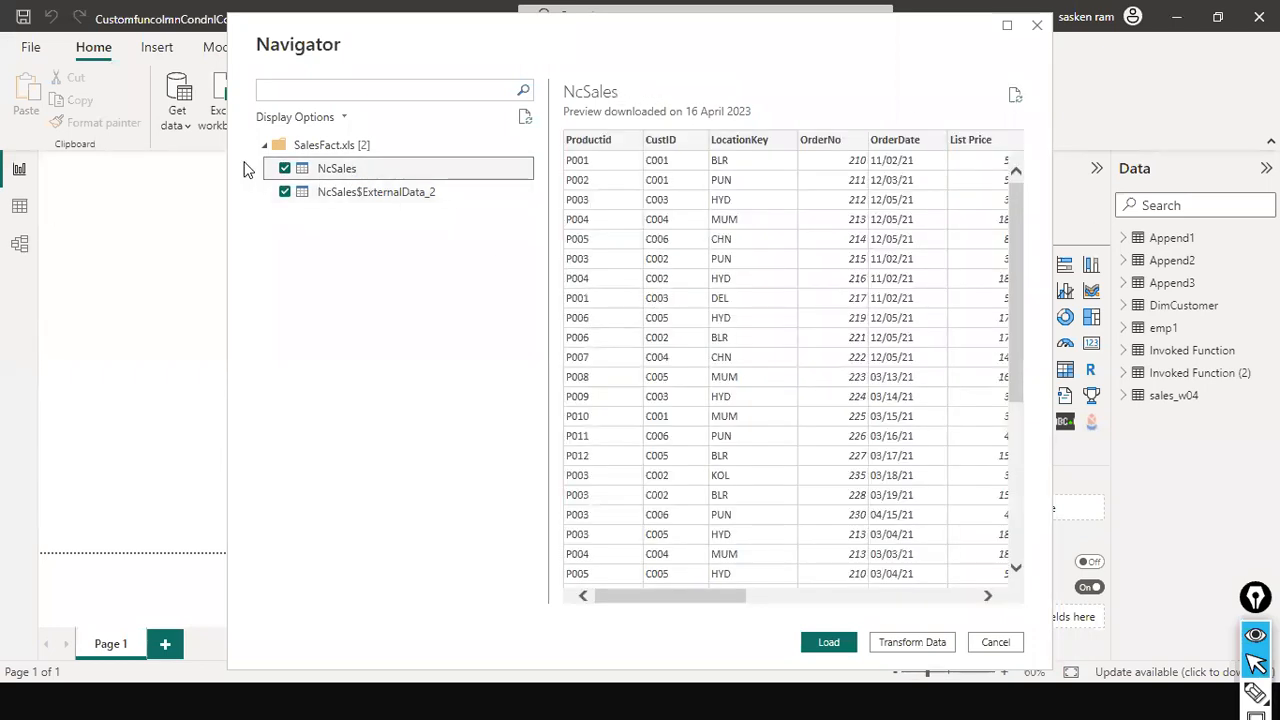
click(285, 192)
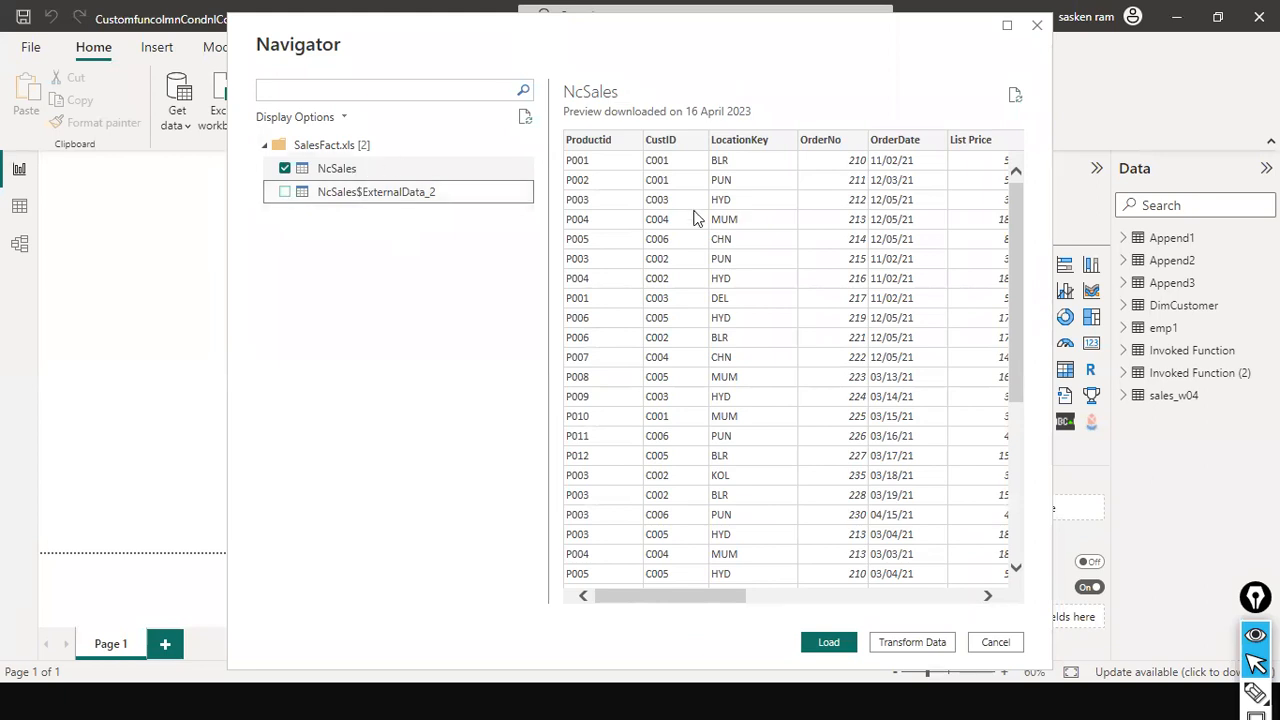
Bring the NcSales table into Power Query Editor and refresh its preview
click(392, 168)
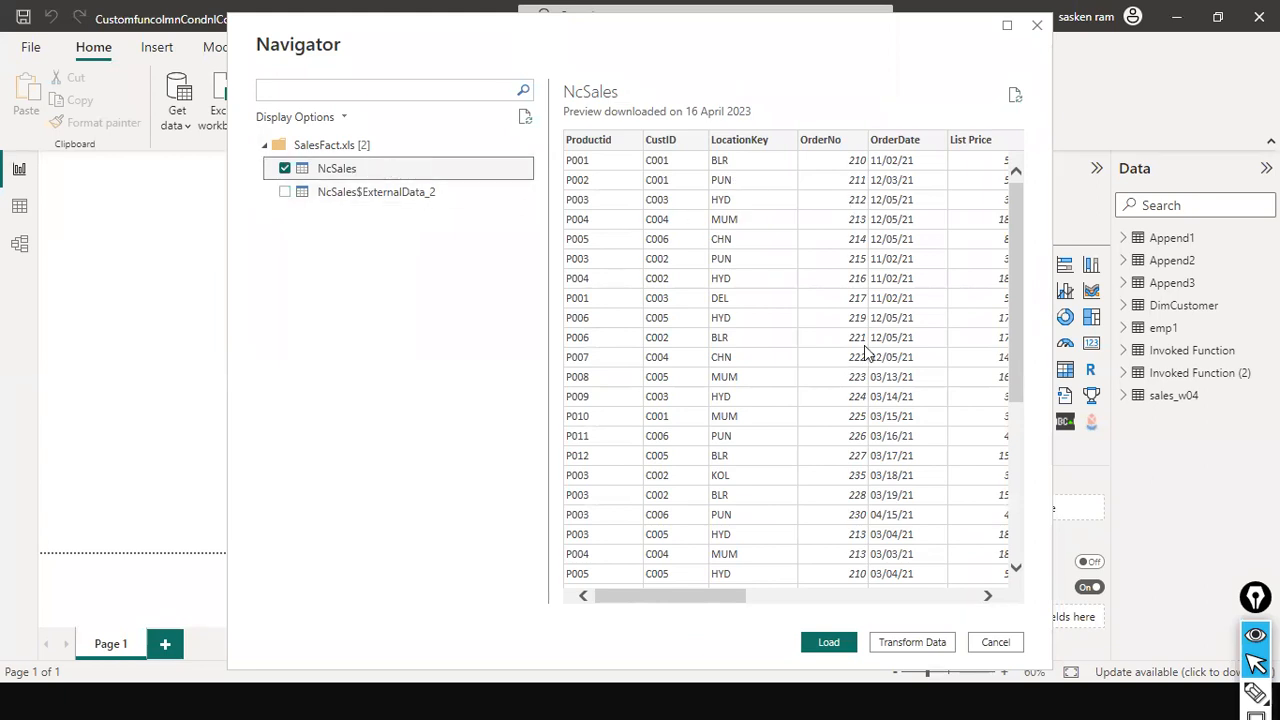
drag(742, 600, 970, 598)
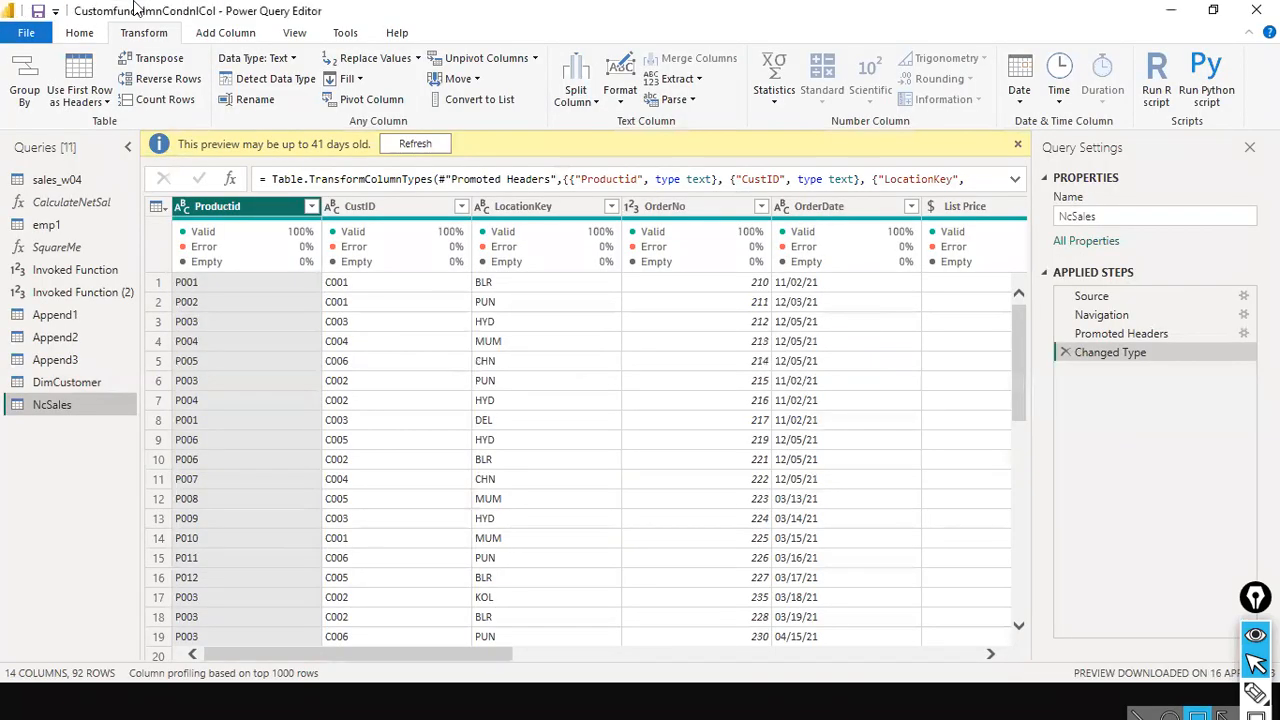
click(415, 144)
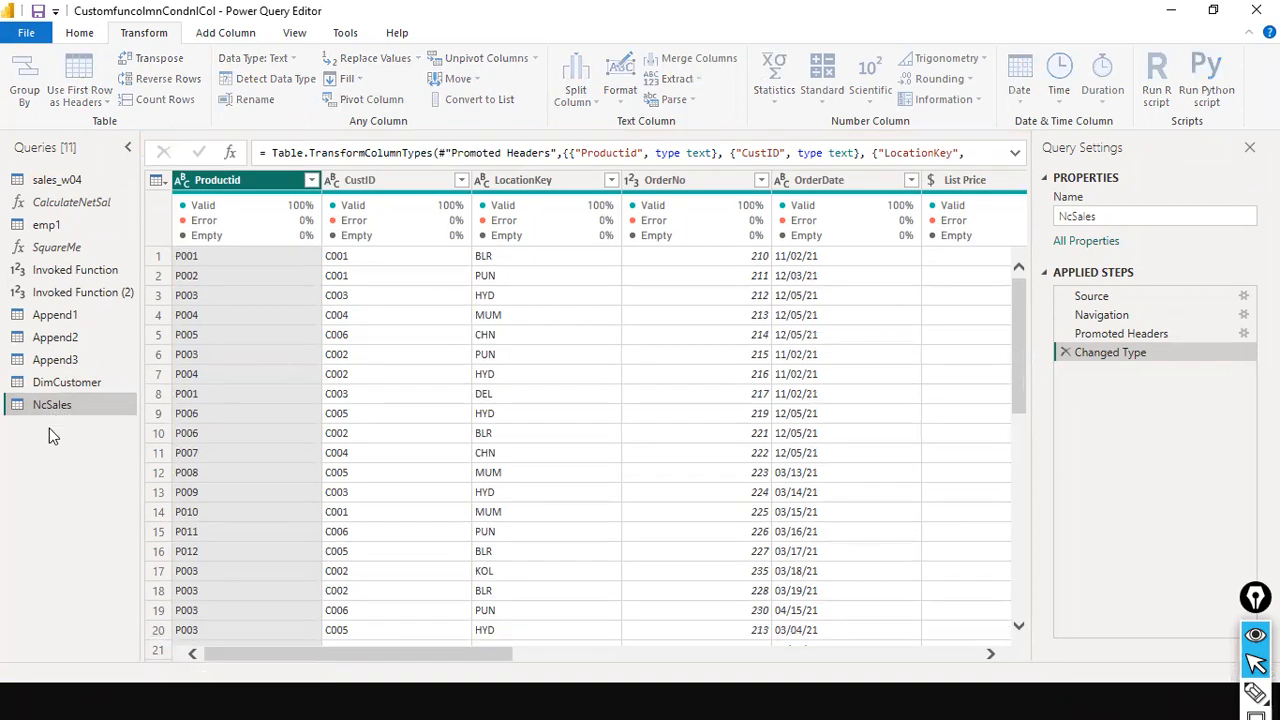
Rename the NcSales query to SalesFact
right_click(62, 405)
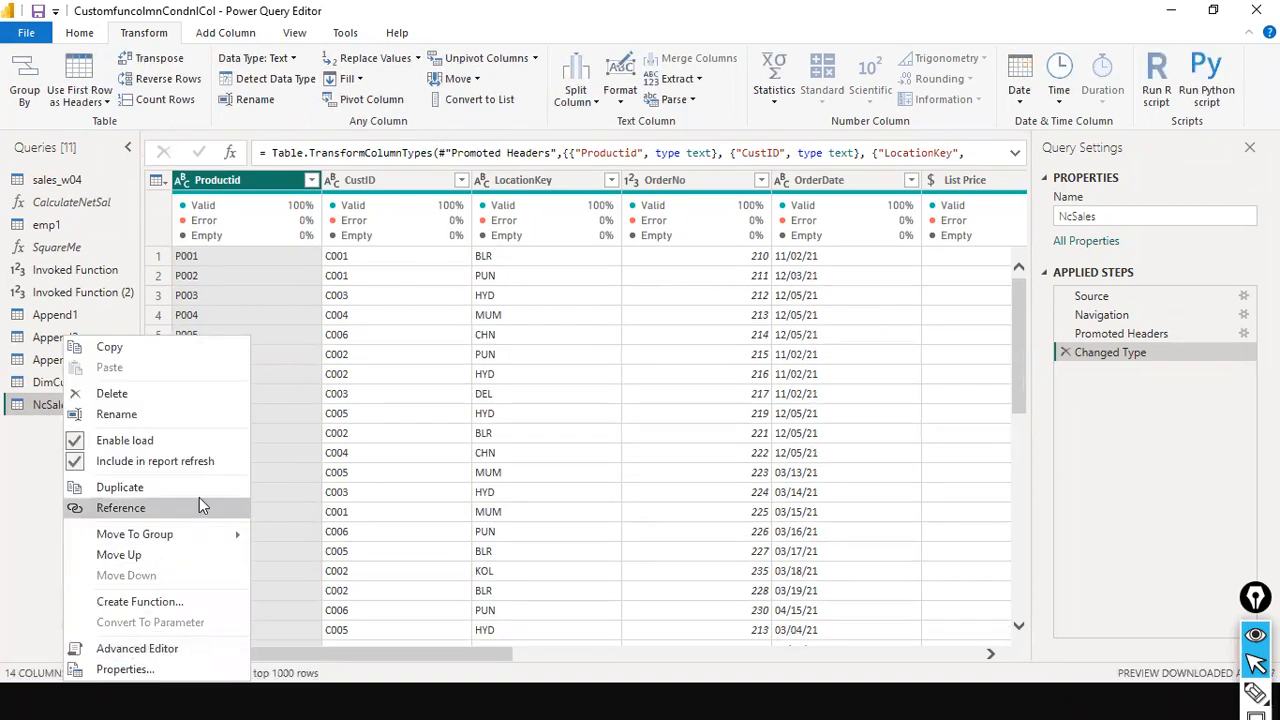
click(202, 420)
text(SalesFact)
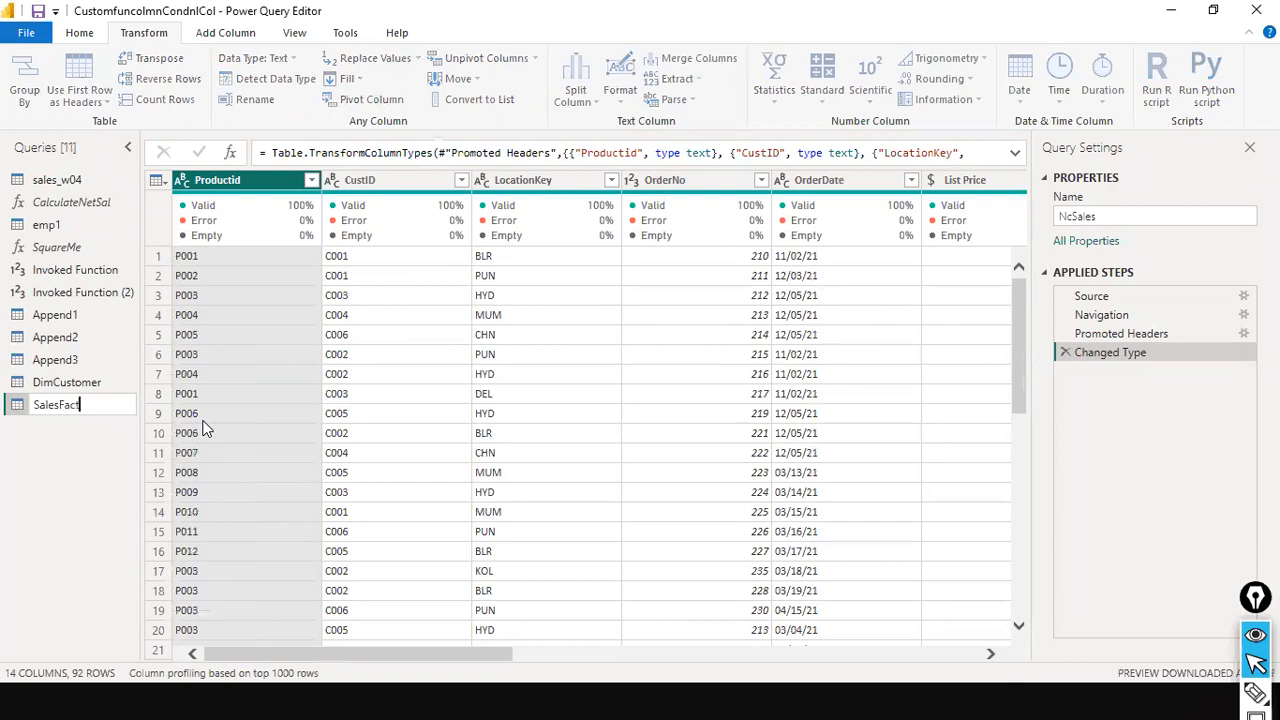
key(Return)
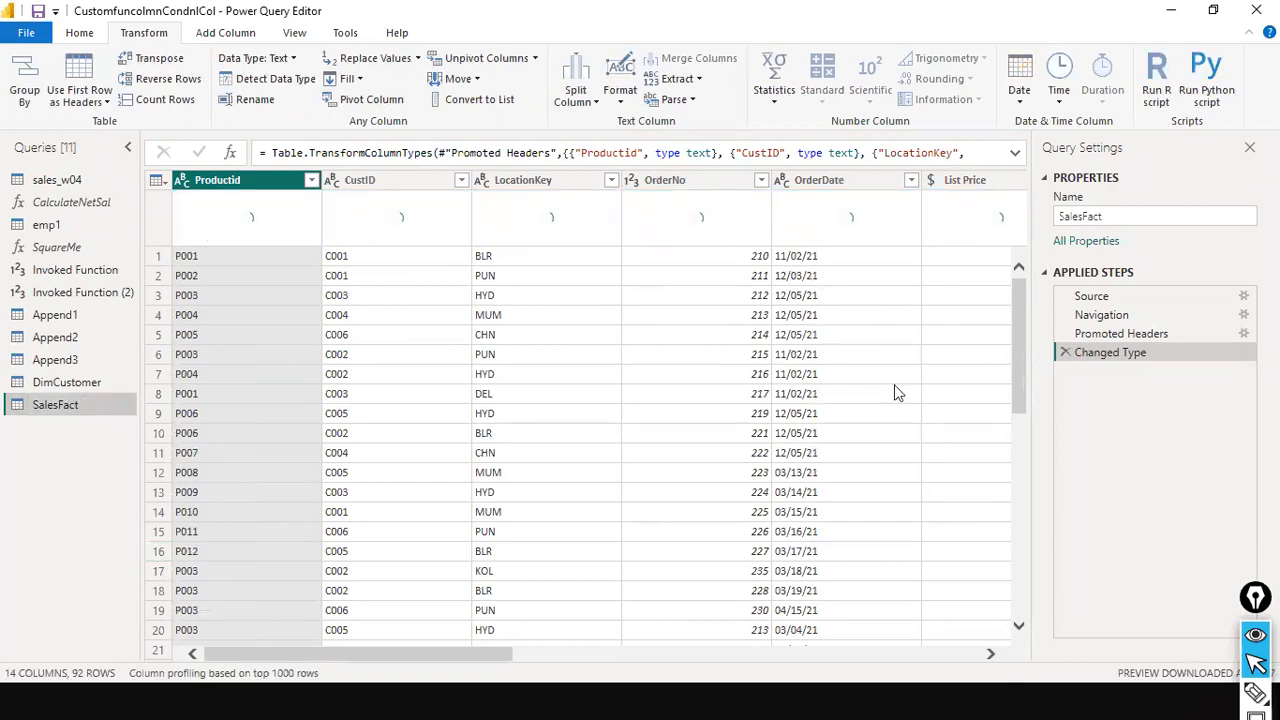
Remove the empty Column12, Column13 and Column14 columns from the SalesFact query
drag(476, 647, 1094, 617)
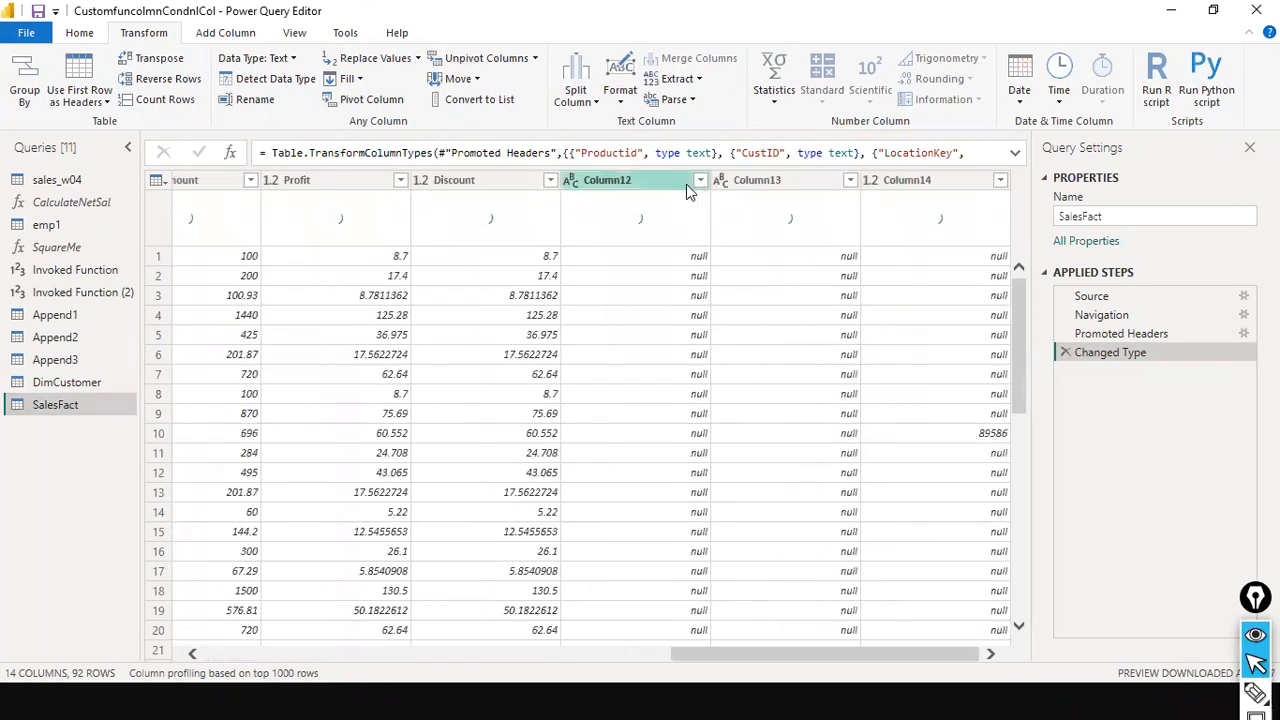
right_click(687, 190)
click(740, 219)
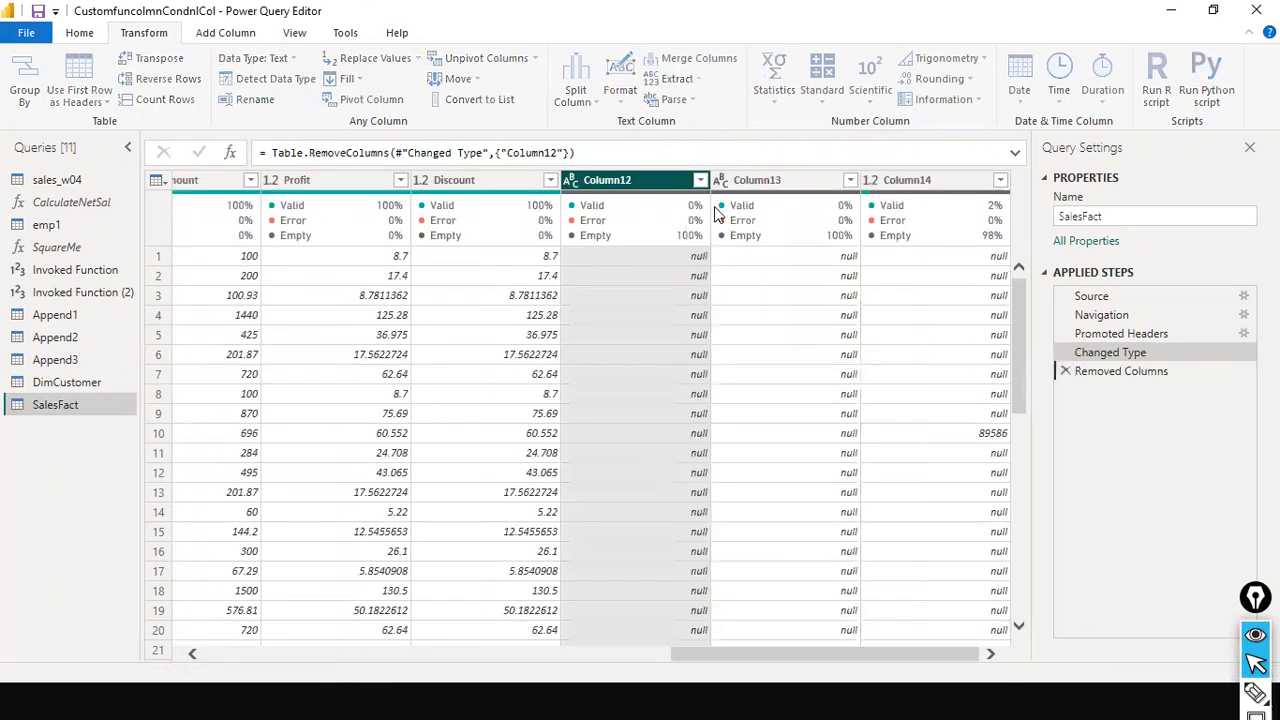
ctrl+click(915, 182)
right_click(922, 186)
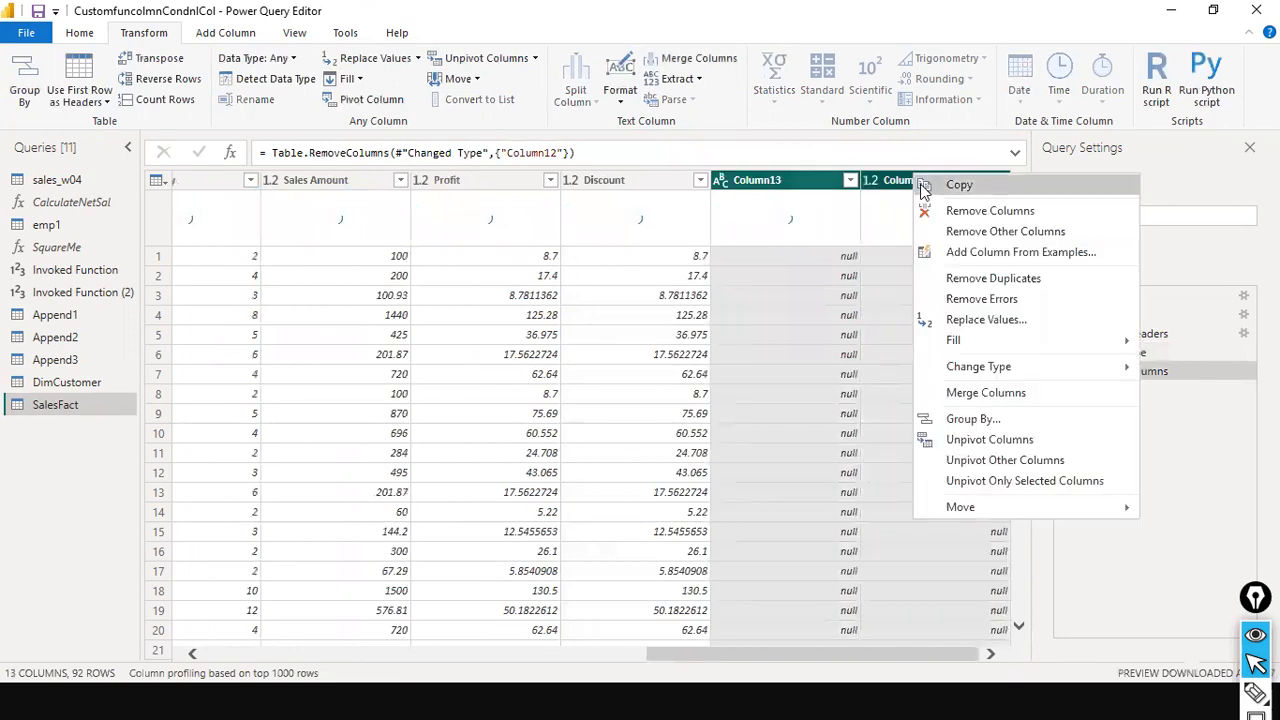
click(929, 210)
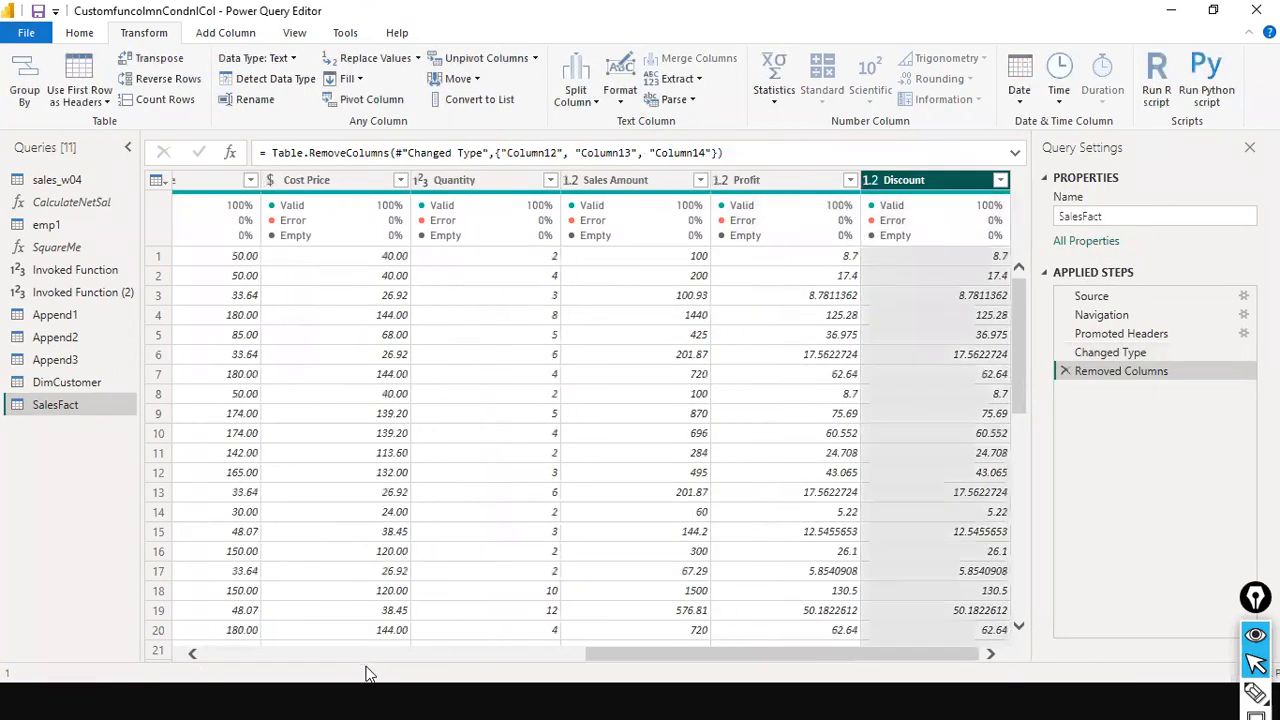
click(367, 655)
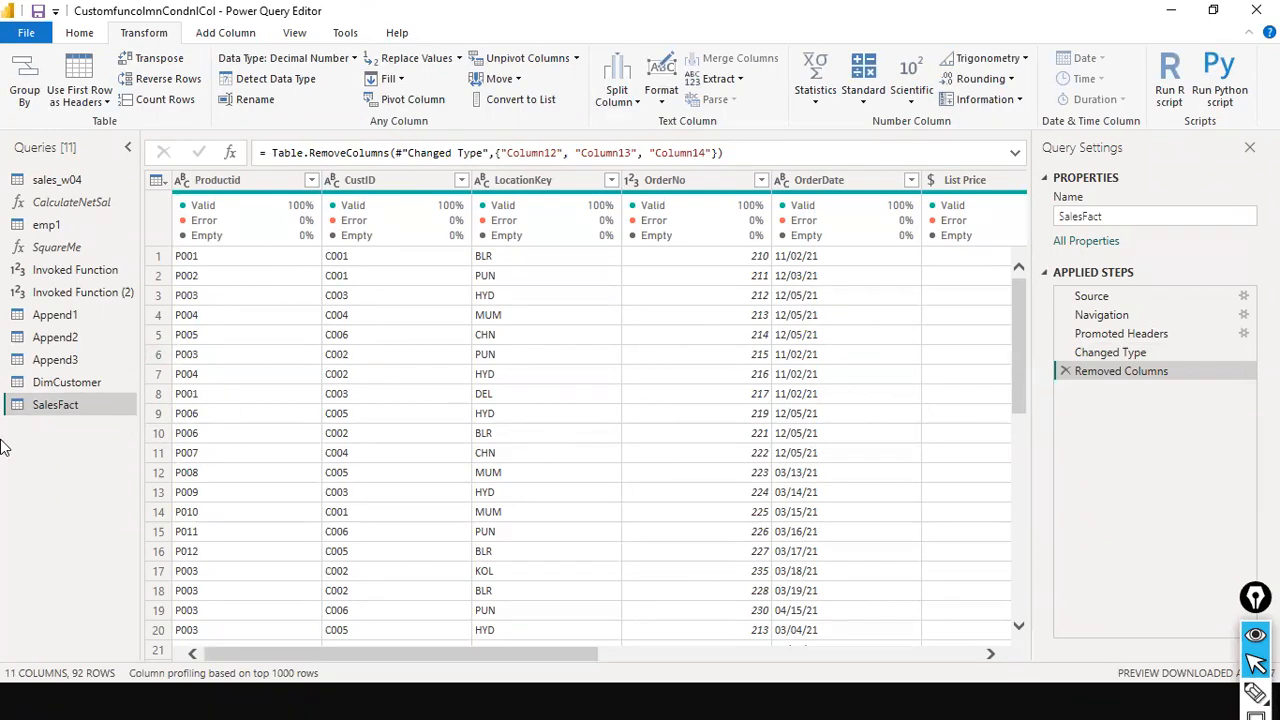
Switch between the DimCustomer and SalesFact queries to compare their previews
click(68, 386)
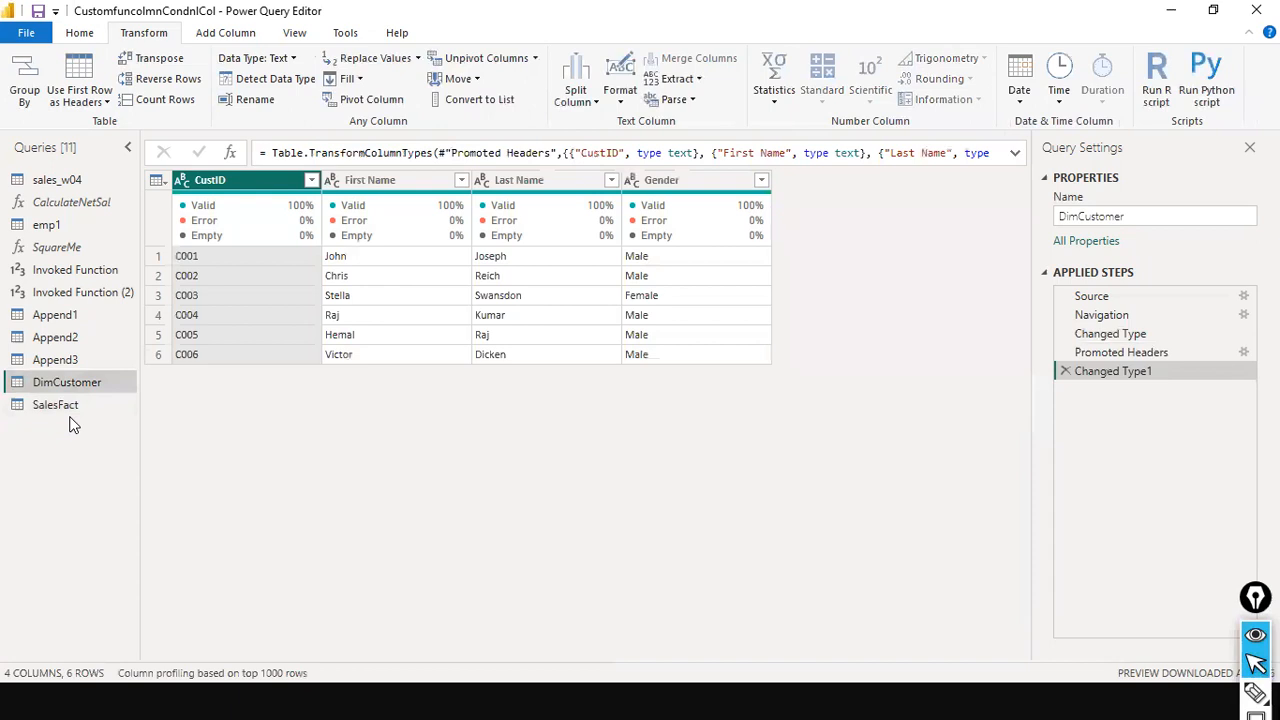
click(71, 410)
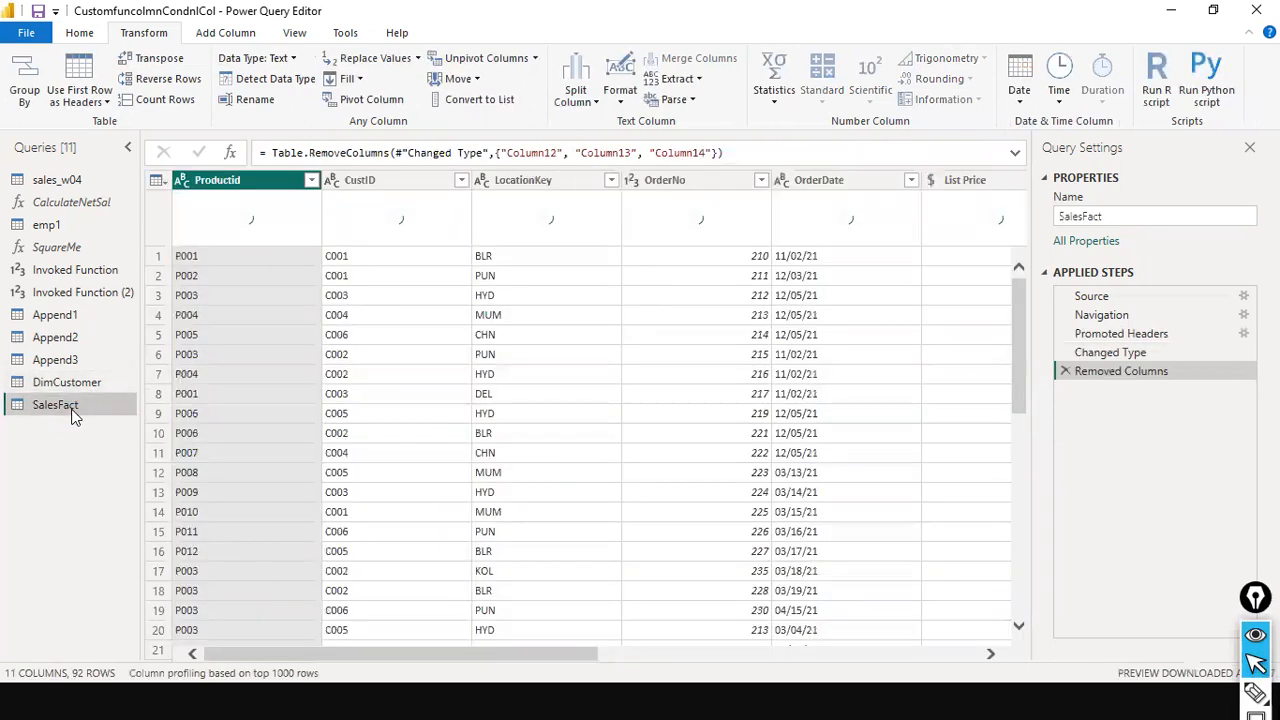
click(88, 384)
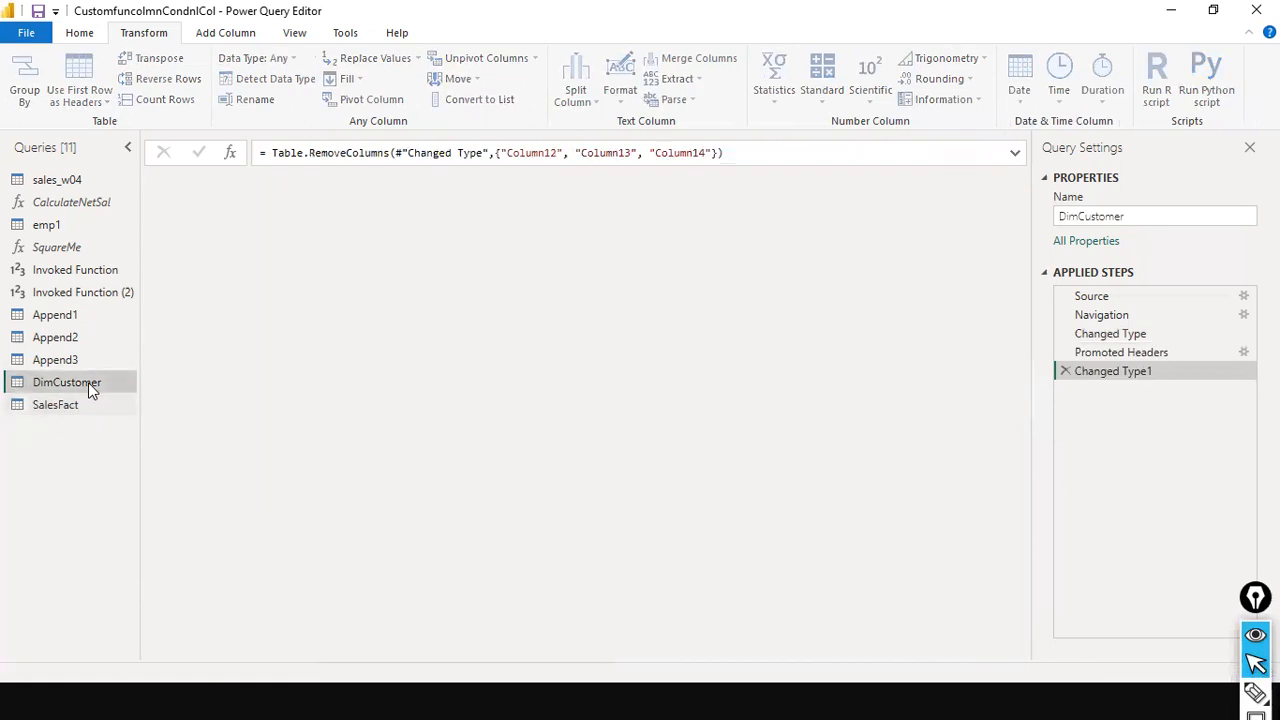
click(94, 400)
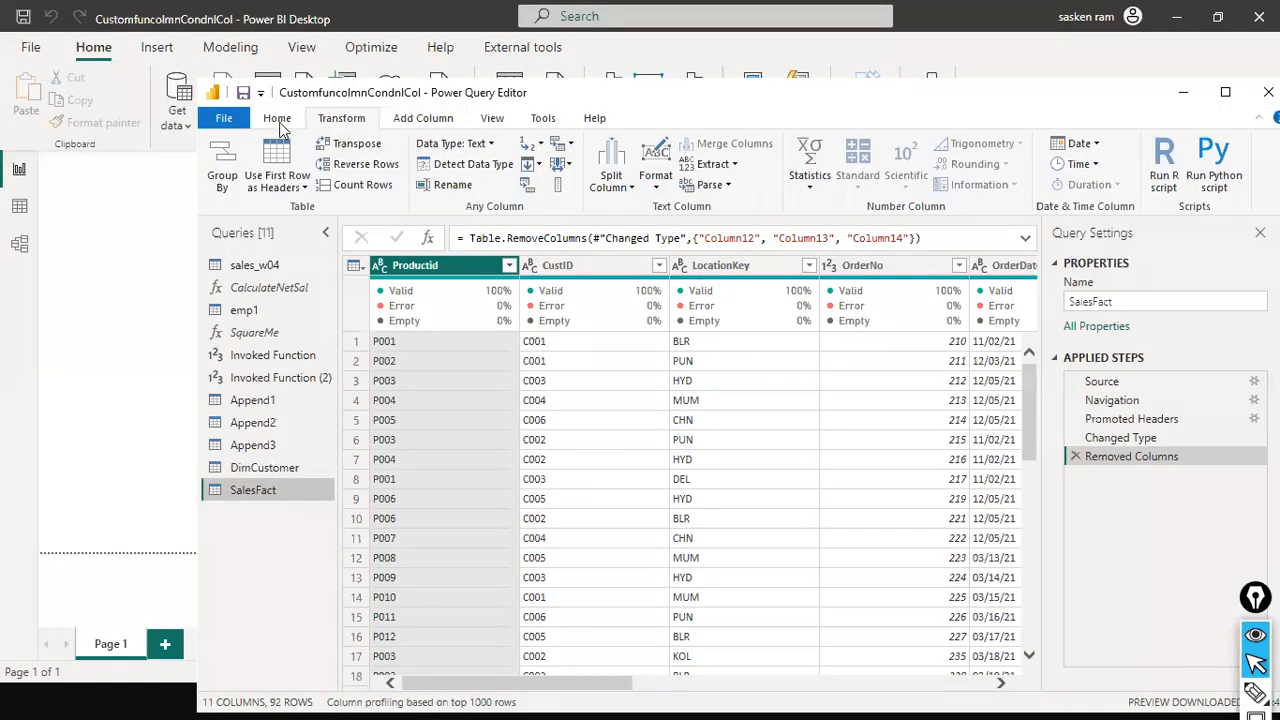
Start a Merge Queries as New from SalesFact and choose DimCustomer as the second table
click(279, 120)
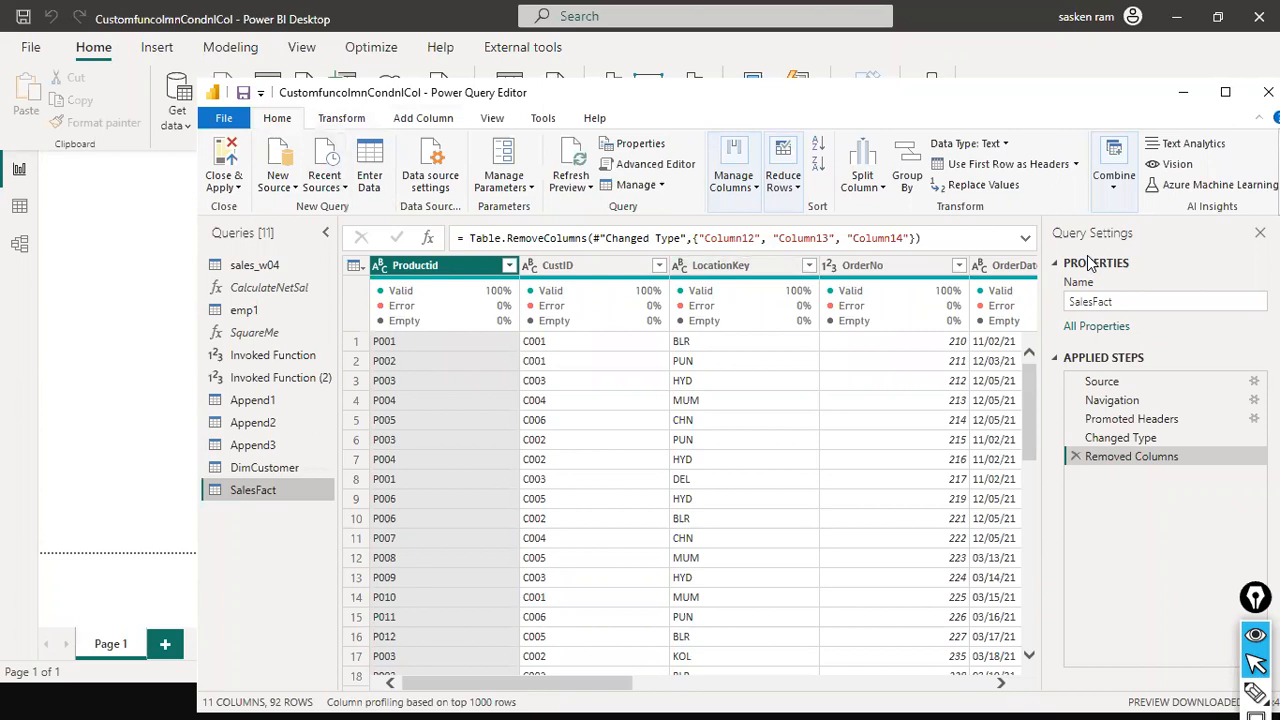
click(1121, 195)
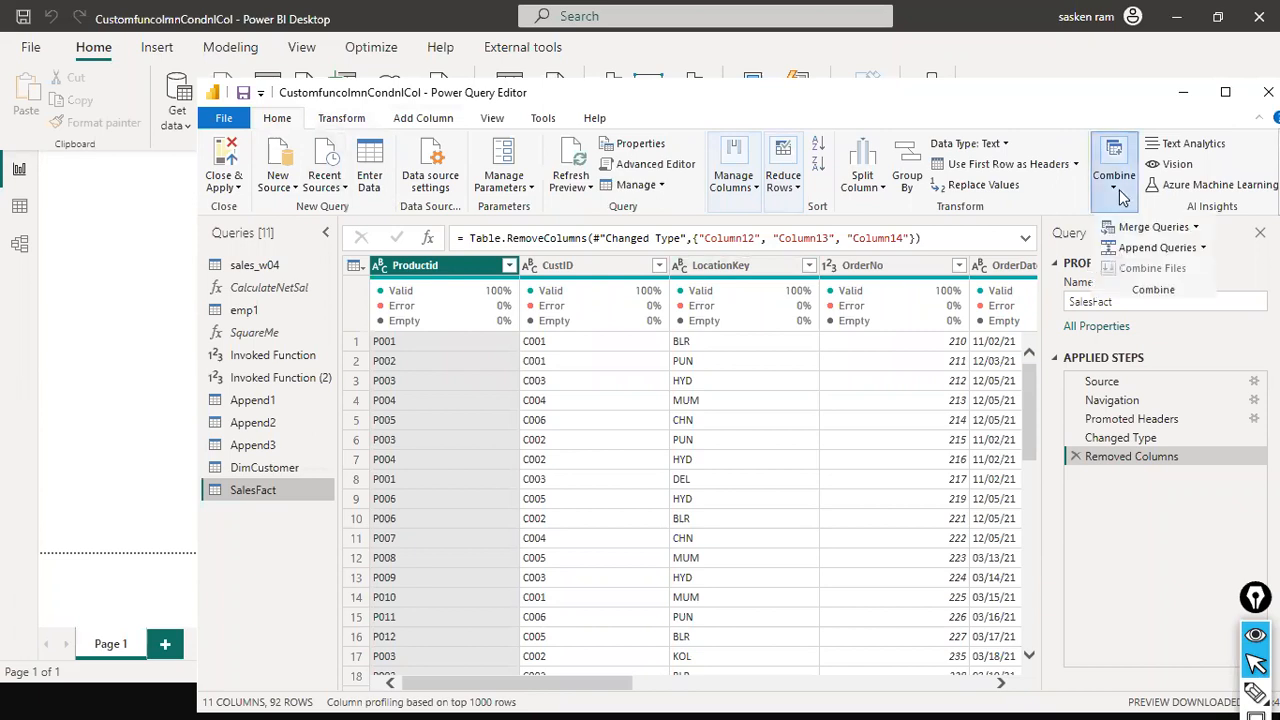
click(1195, 228)
click(1182, 270)
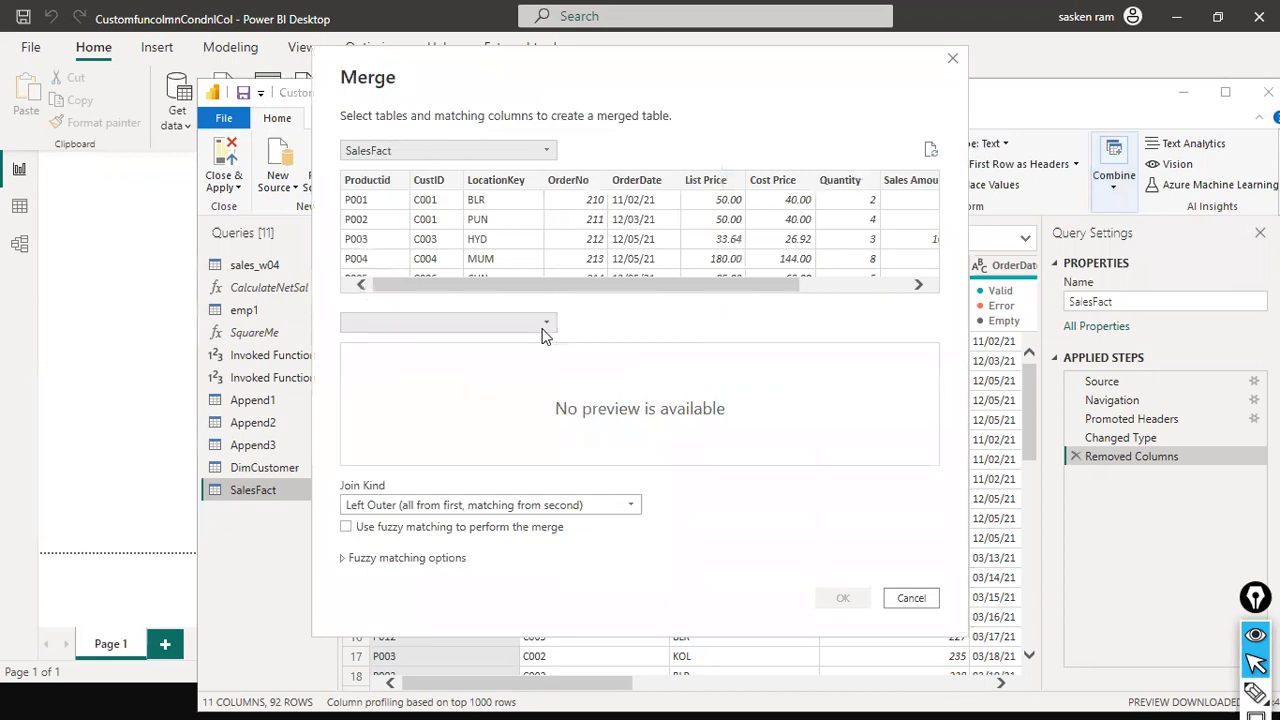
click(543, 326)
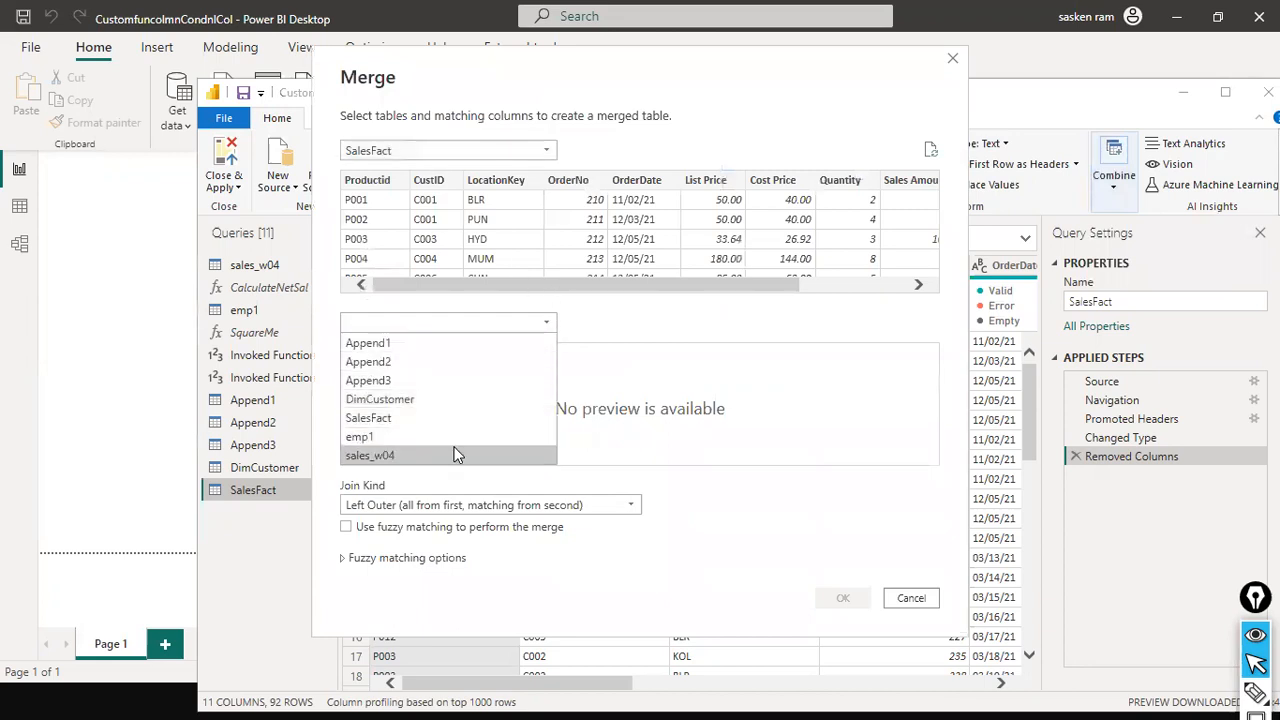
click(461, 396)
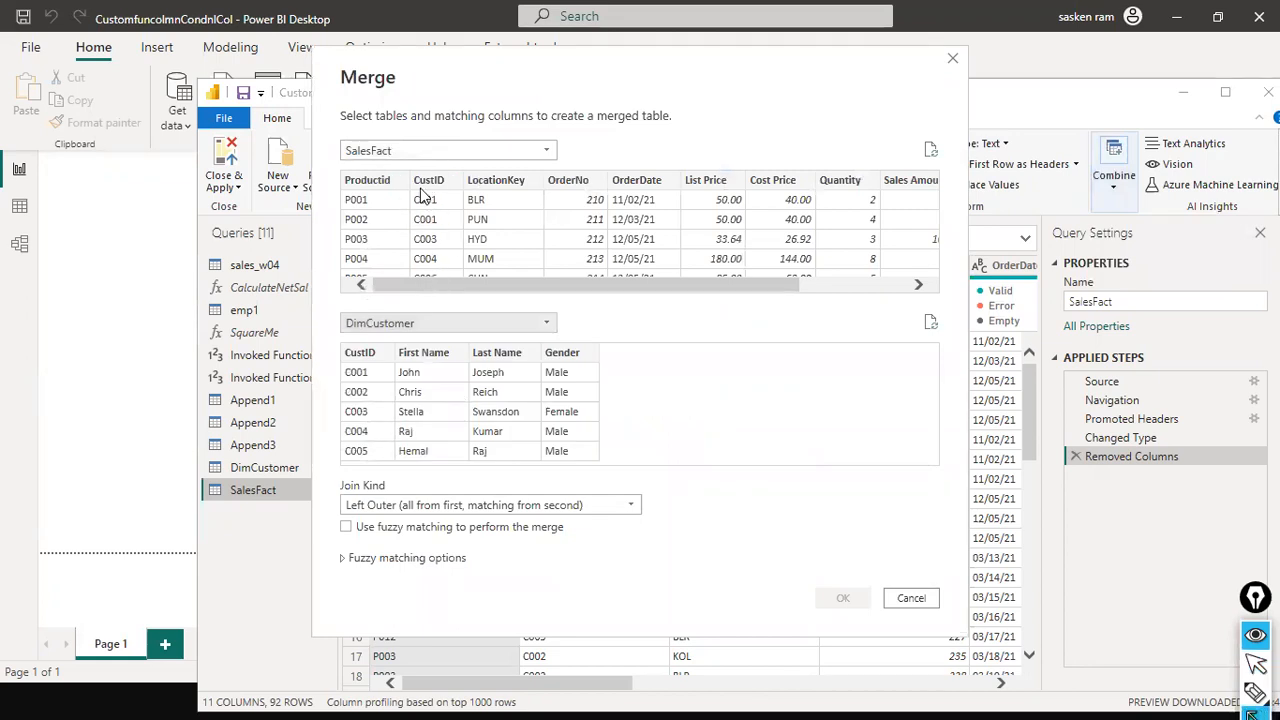
mouse_move(355, 317)
mouse_down()
mouse_move(345, 335)
mouse_move(360, 345)
mouse_move(425, 155)
mouse_move(433, 175)
mouse_up()
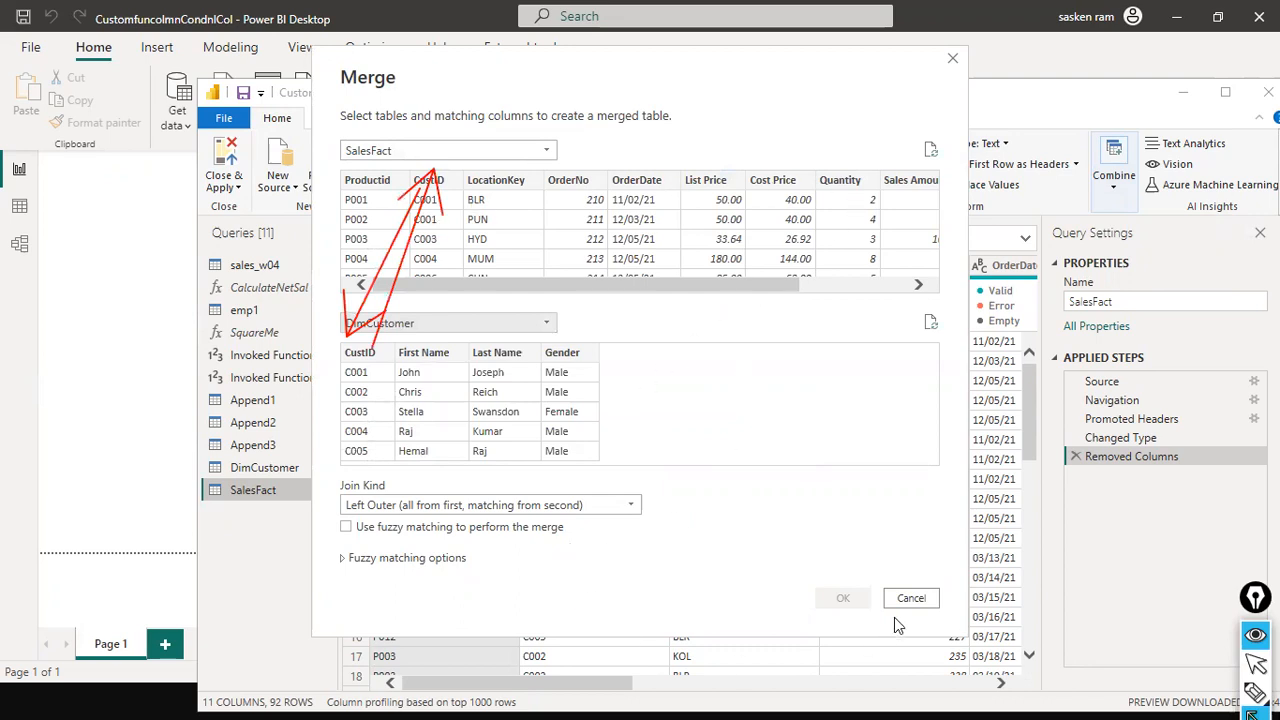
mouse_move(441, 72)
mouse_down()
mouse_move(276, 26)
mouse_move(322, 127)
mouse_up()
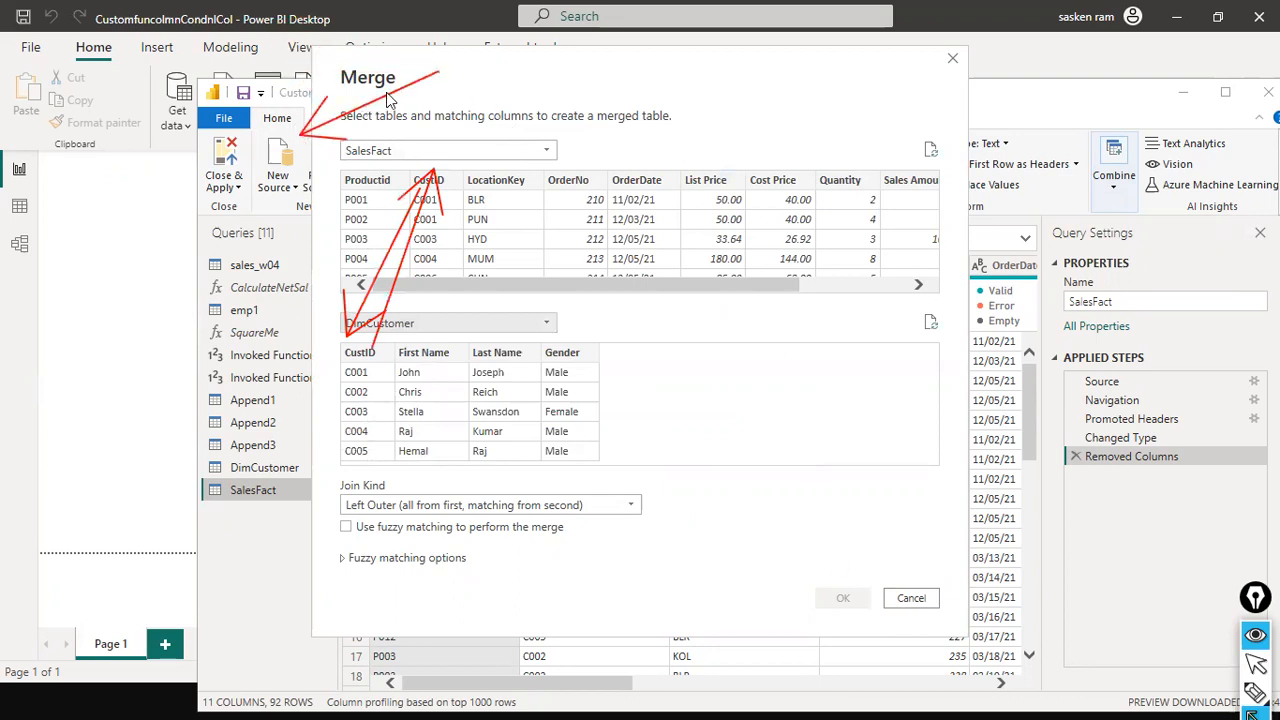
key(ctrl+shift+7)
mouse_move(414, 88)
mouse_down()
mouse_move(214, 30)
mouse_move(166, 104)
mouse_up()
key(ctrl+shift+7)
key(ctrl+shift+2)
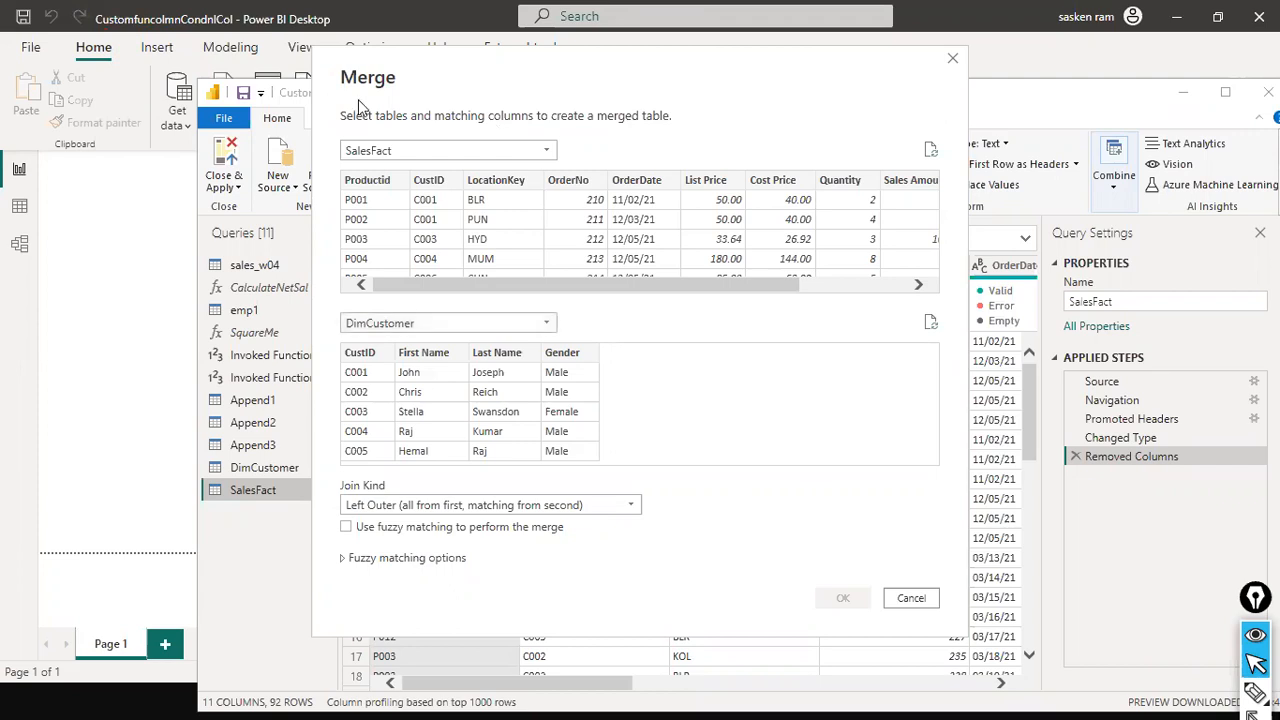
Match SalesFact and DimCustomer on their CustID columns with a Left Outer join and confirm the merge
drag(362, 108, 205, 118)
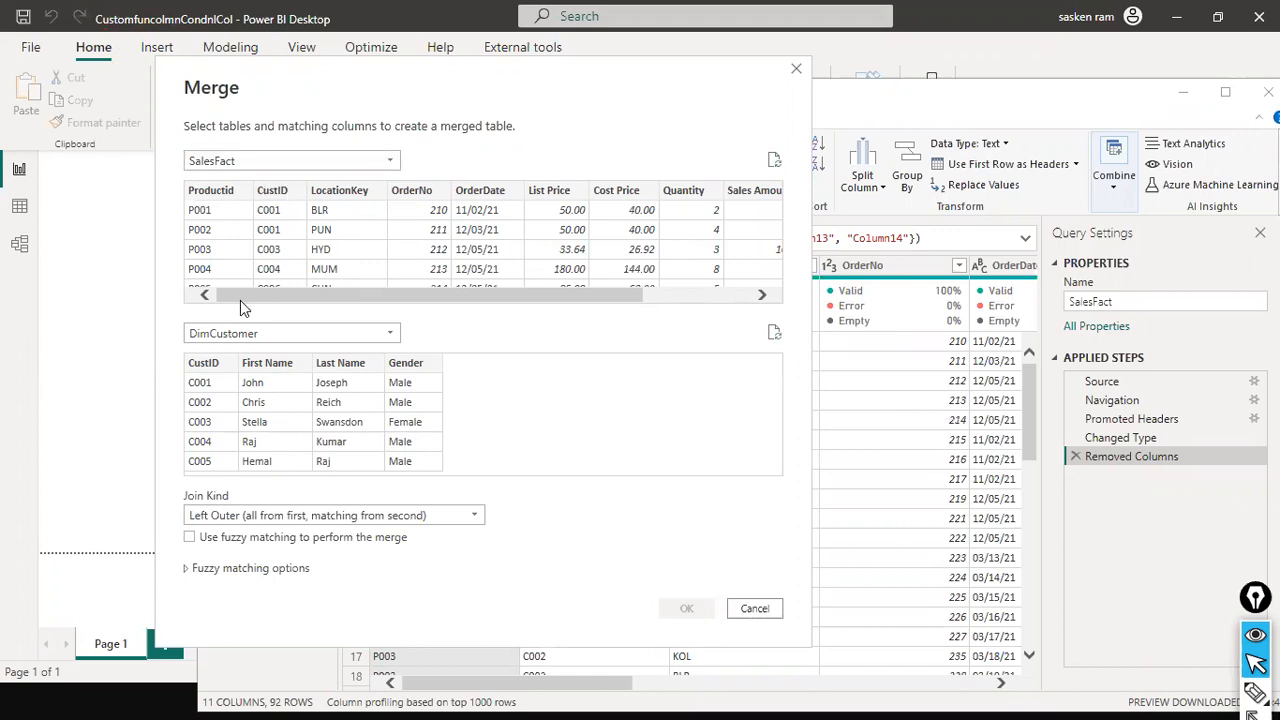
click(280, 200)
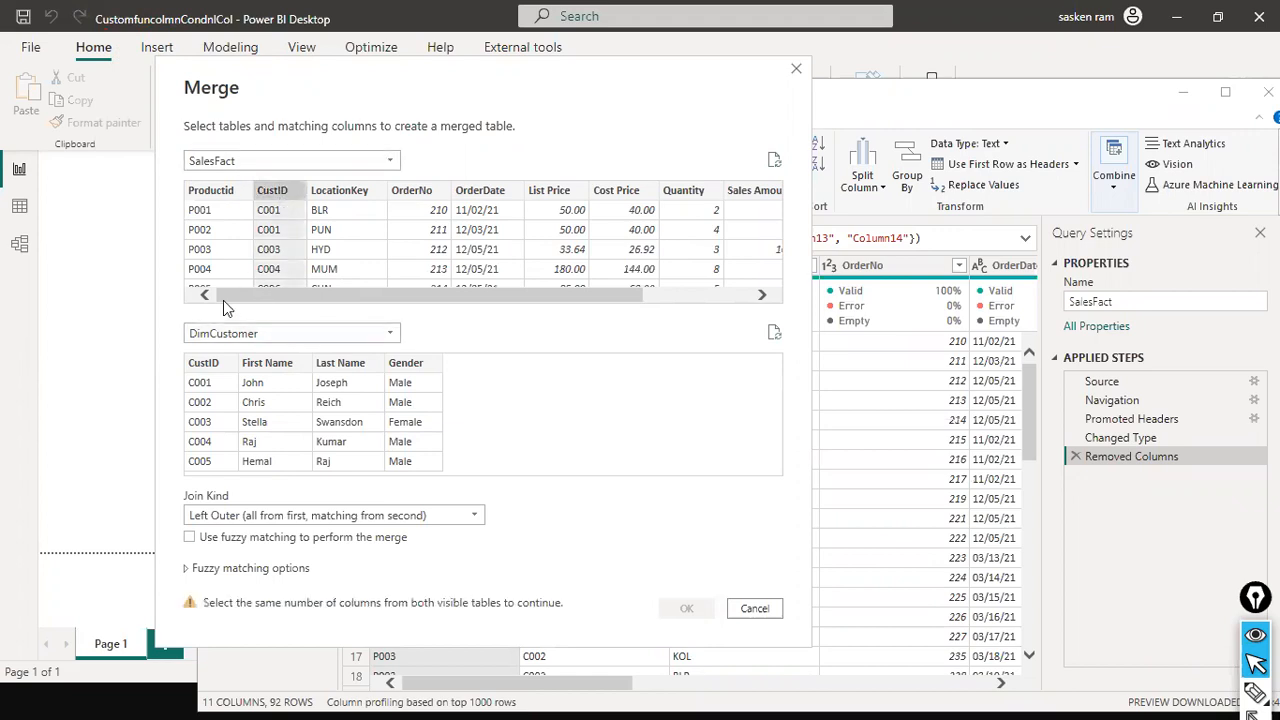
click(197, 364)
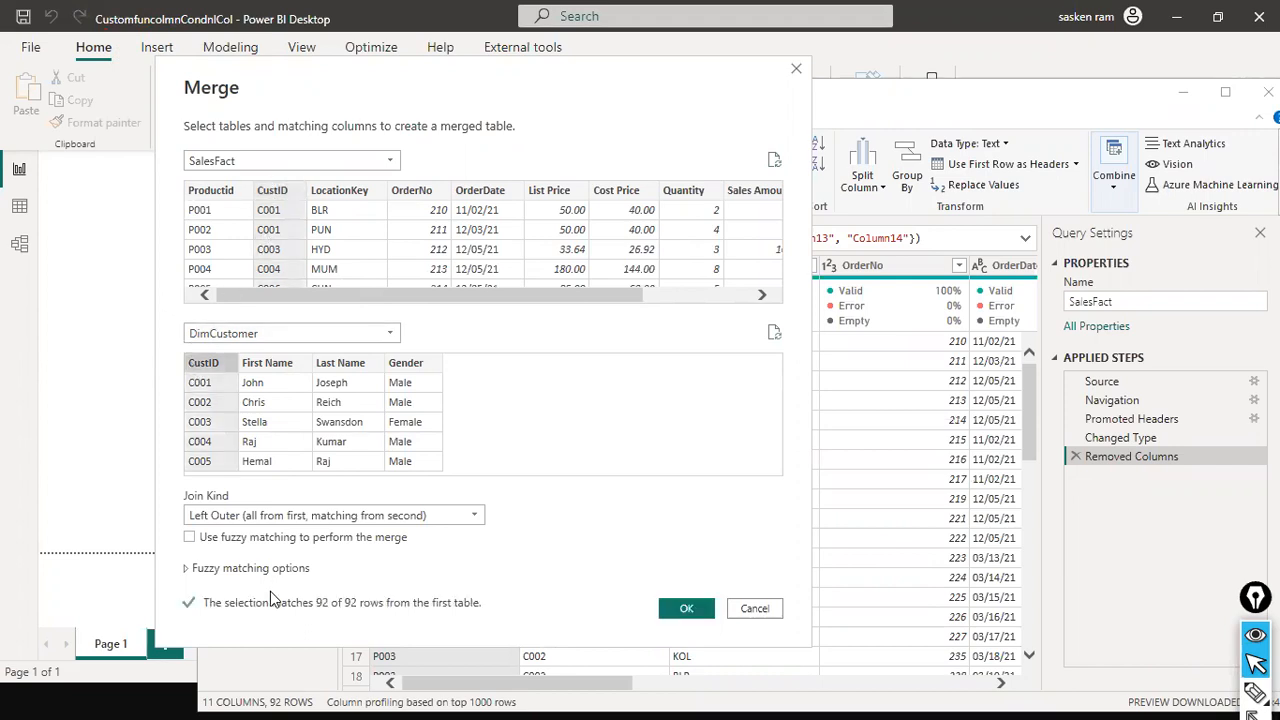
drag(598, 373, 302, 372)
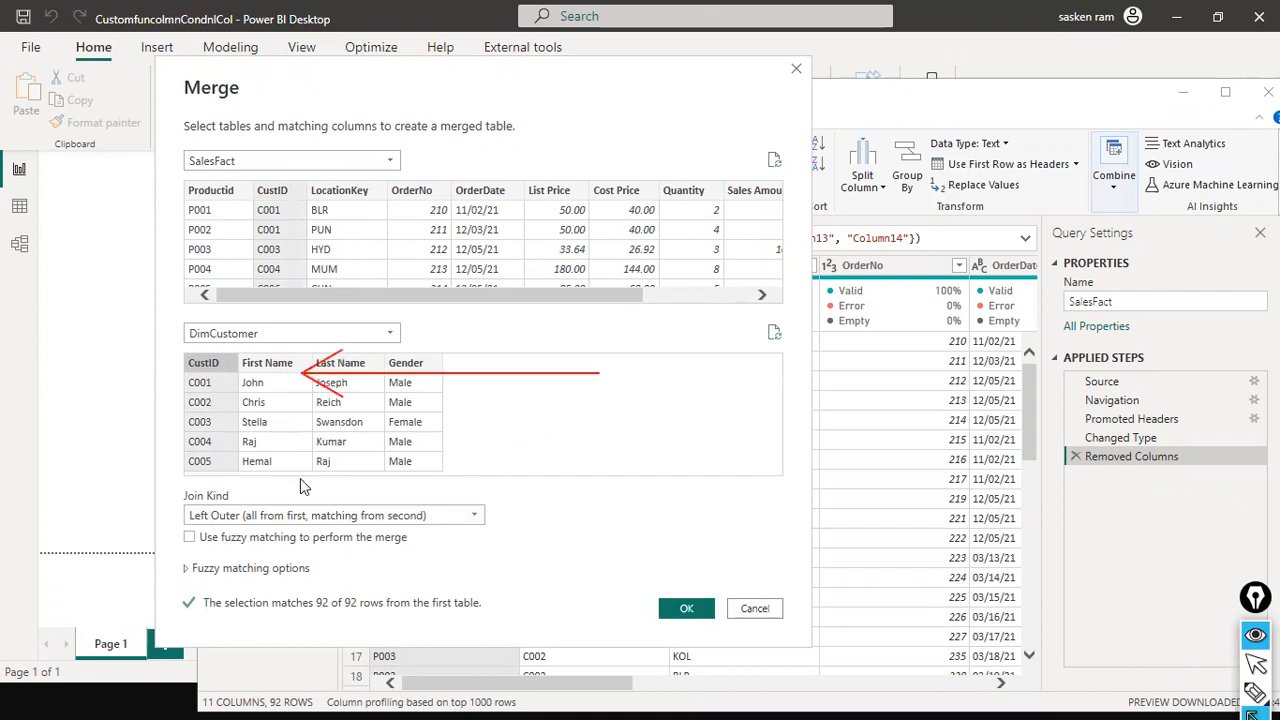
drag(598, 374, 455, 517)
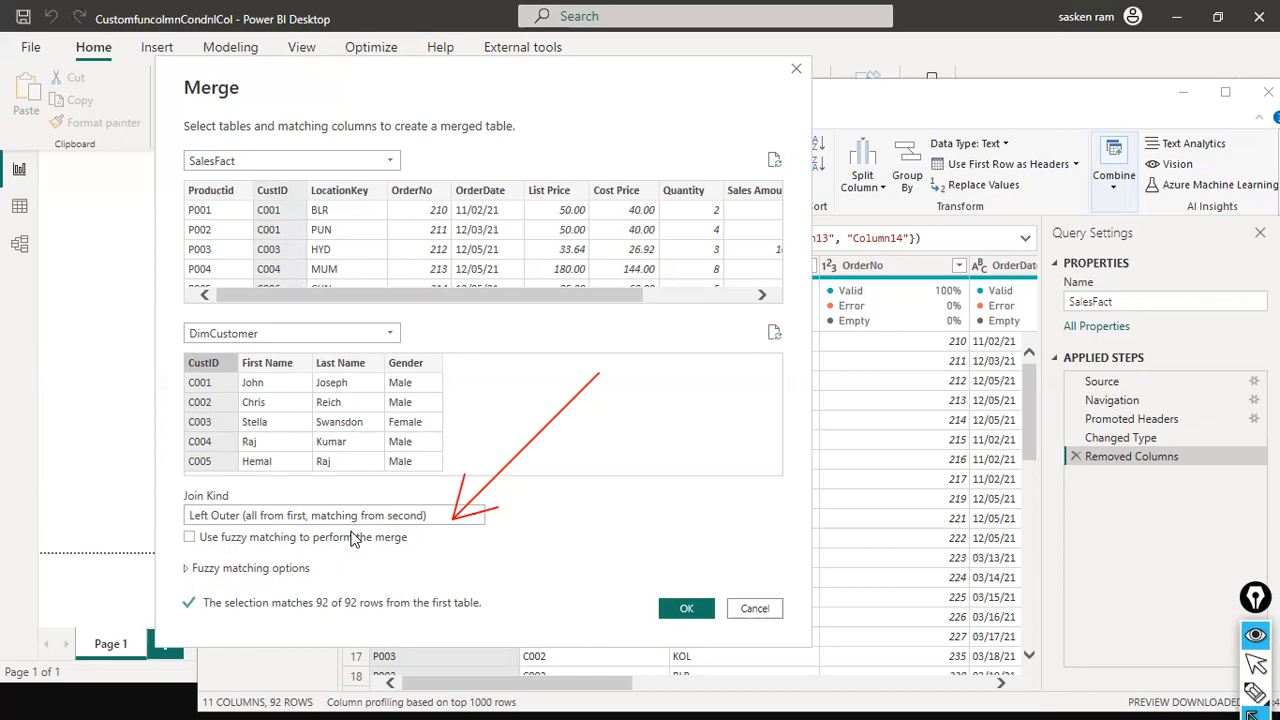
key(ctrl+shift+7)
key(ctrl+shift+2)
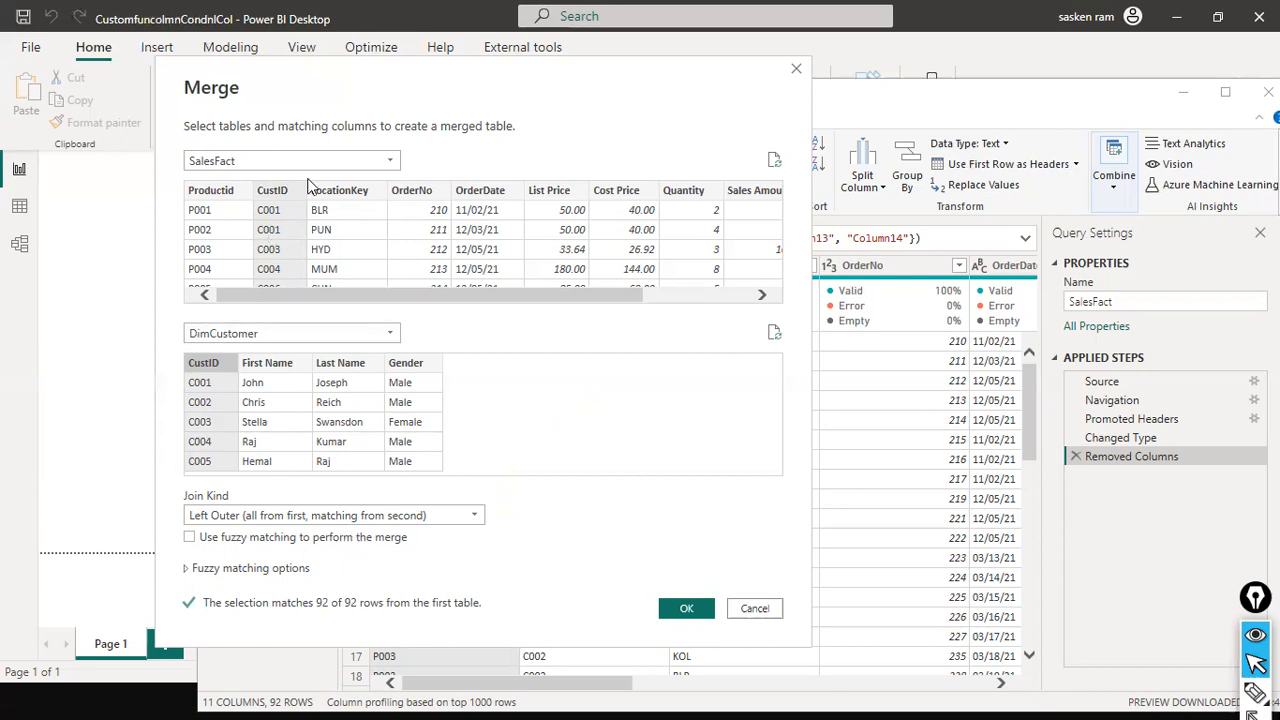
click(683, 609)
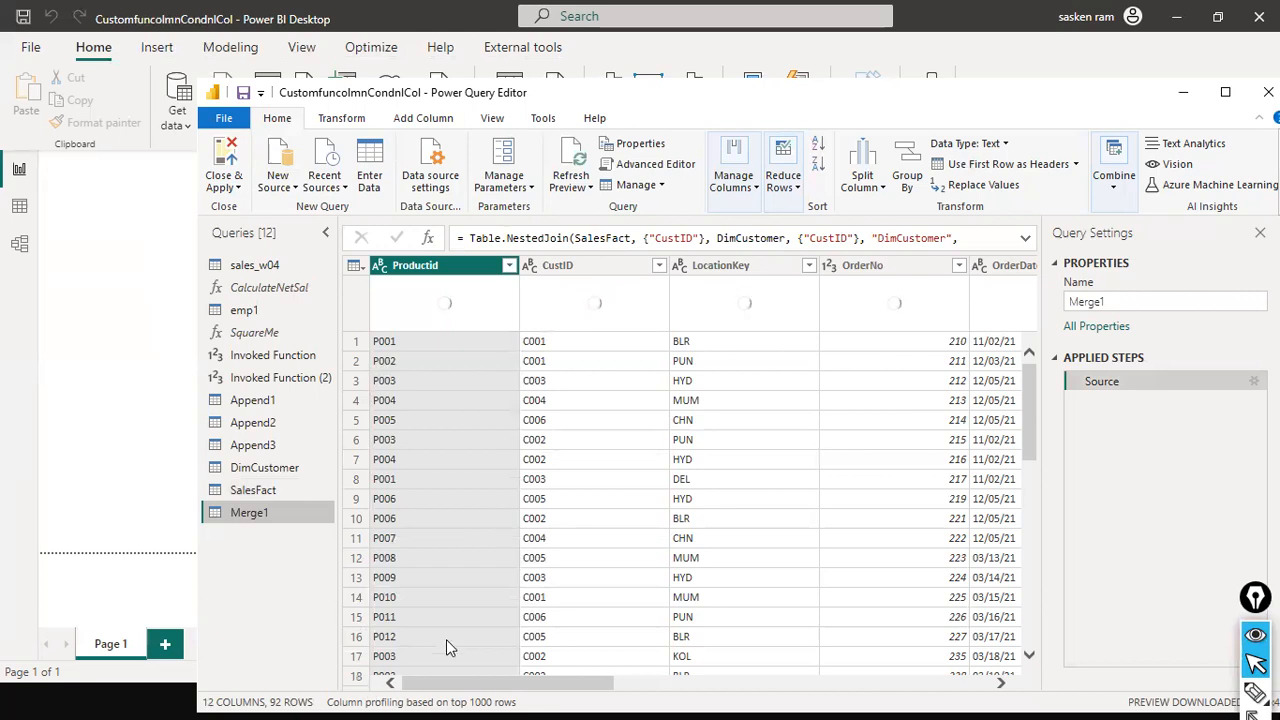
Scroll through the new Merge1 query's columns to examine the merged DimCustomer table column
drag(517, 680, 326, 594)
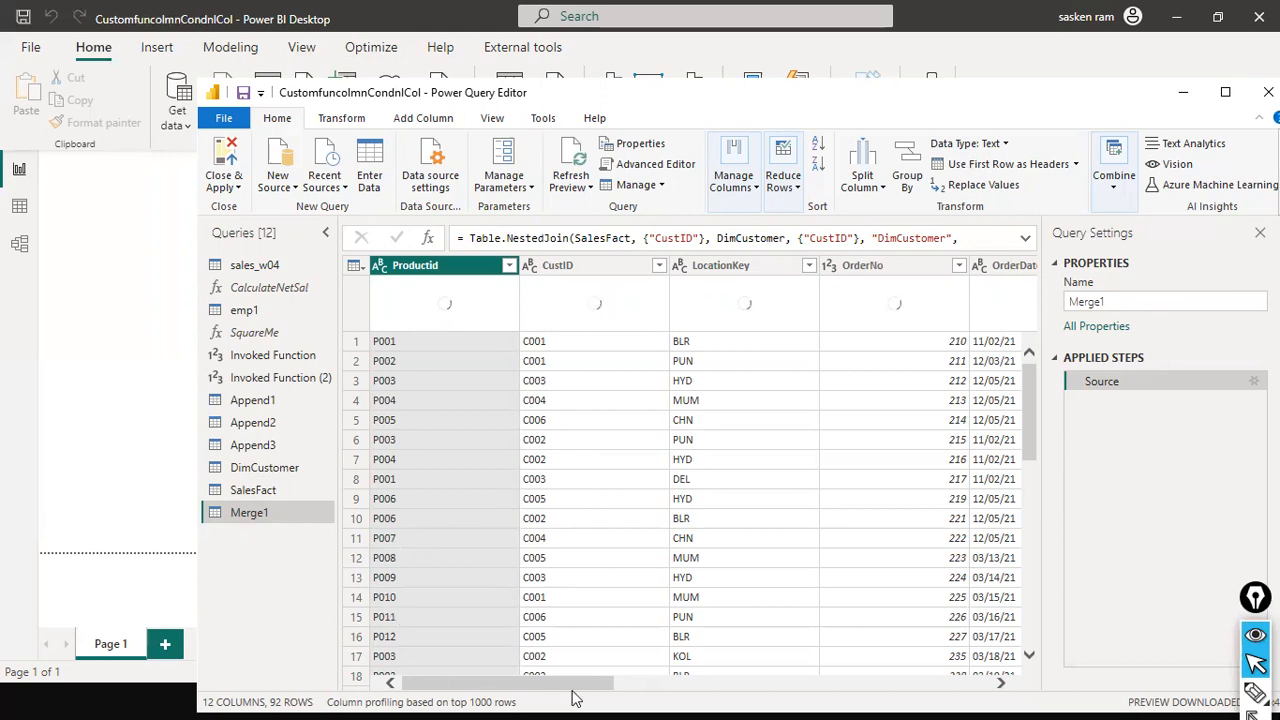
drag(675, 688, 957, 690)
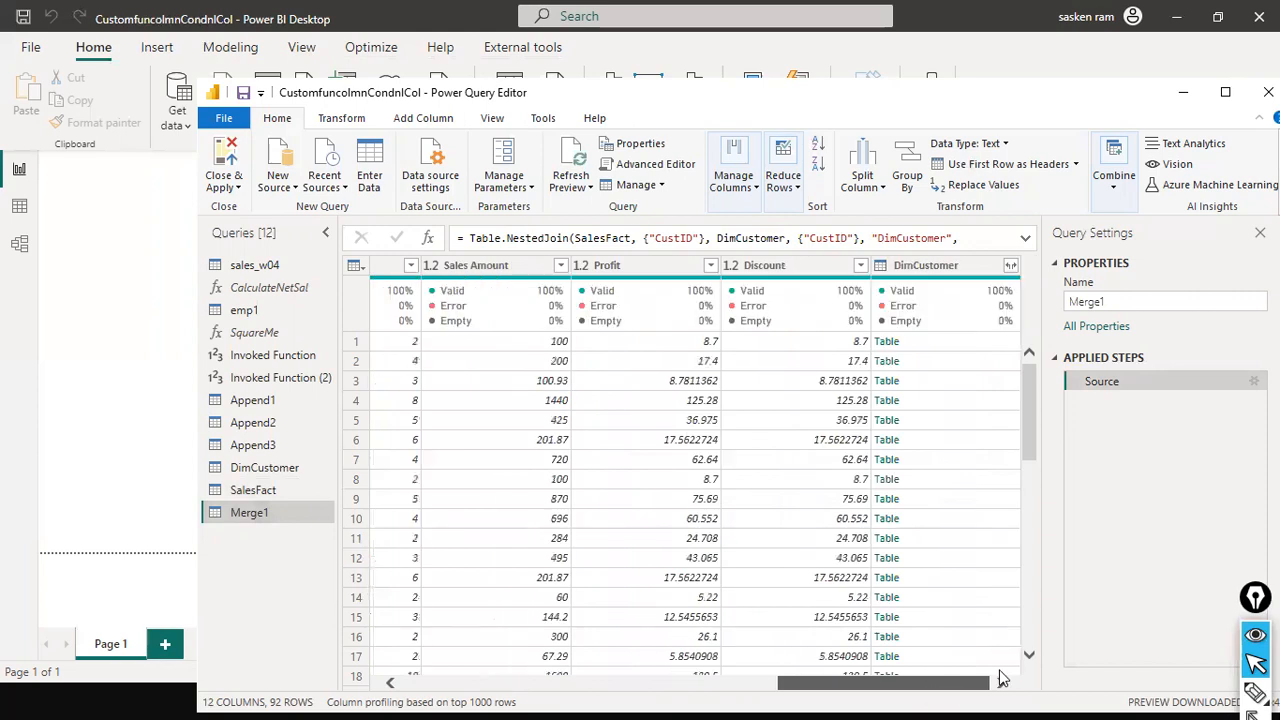
drag(813, 686, 252, 692)
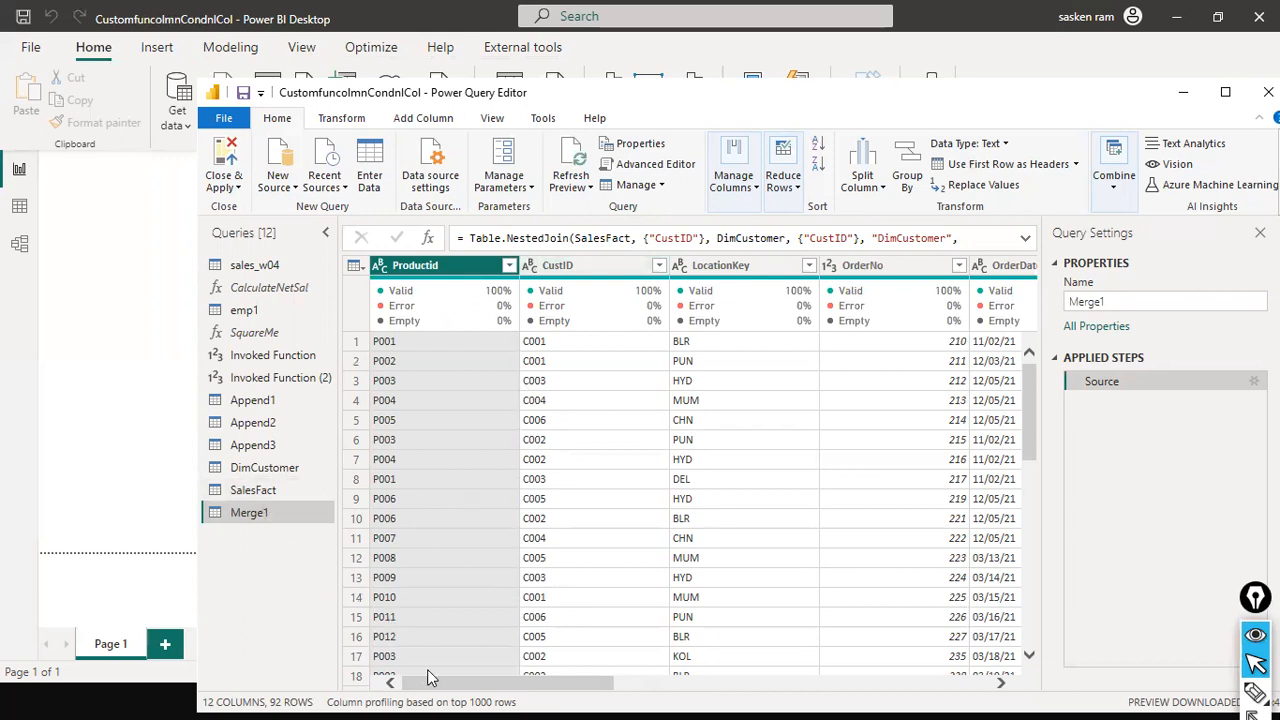
drag(449, 685, 160, 690)
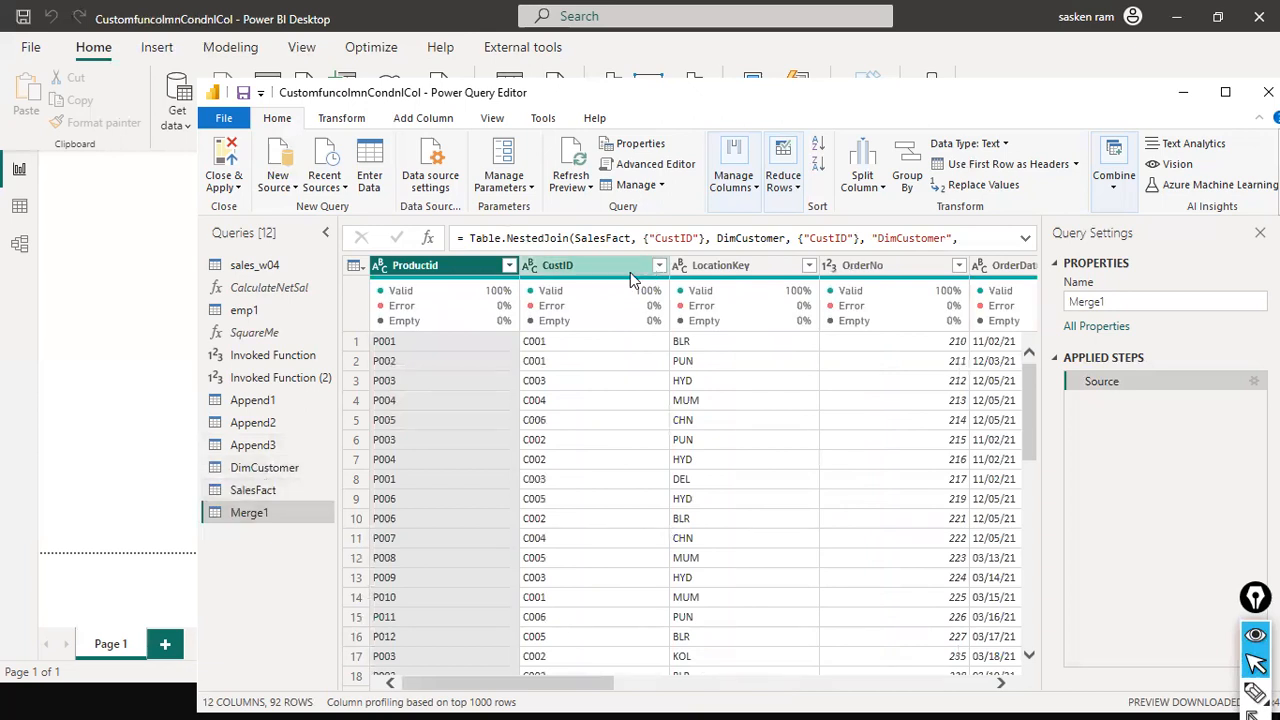
mouse_move(579, 287)
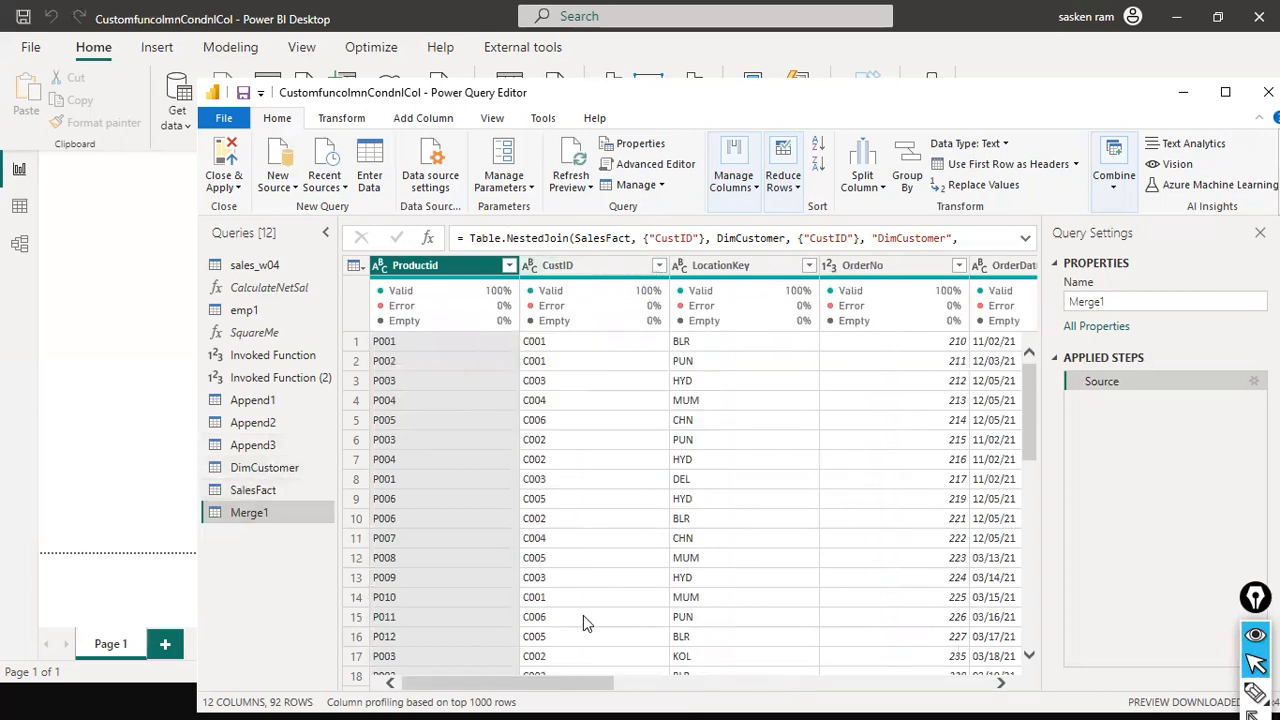
click(264, 468)
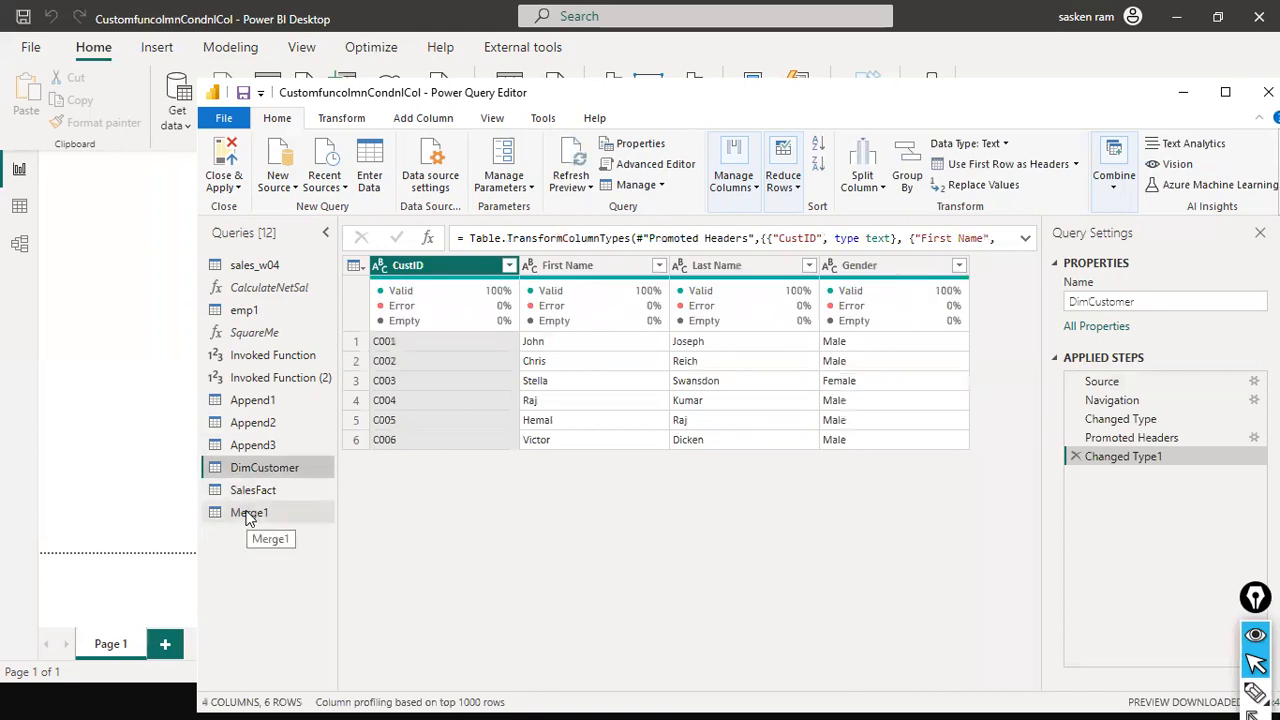
click(255, 514)
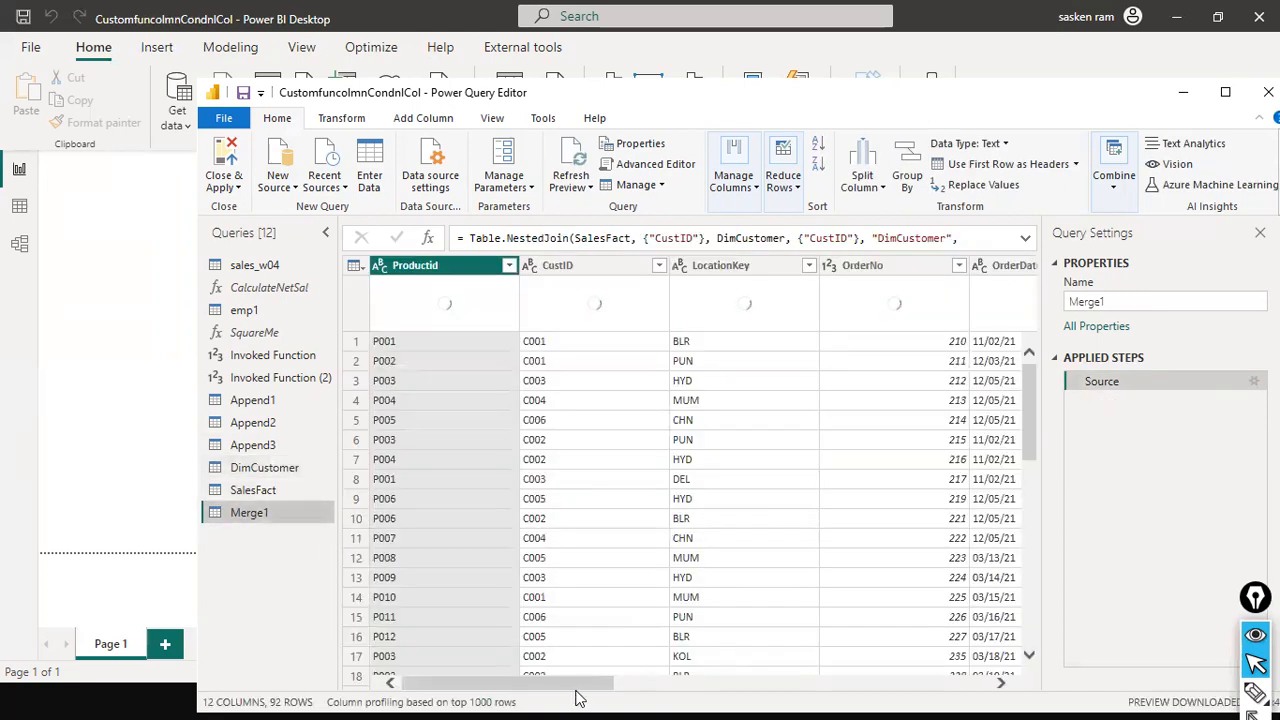
drag(578, 688, 950, 695)
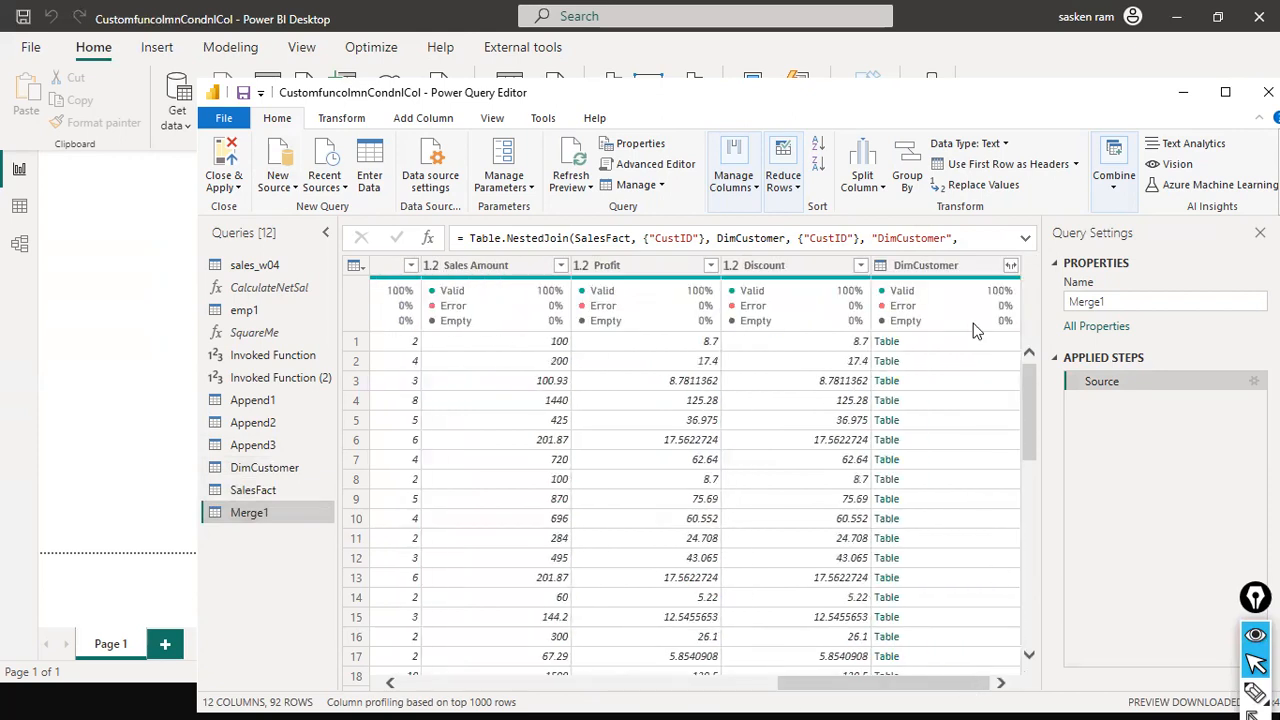
mouse_move(969, 284)
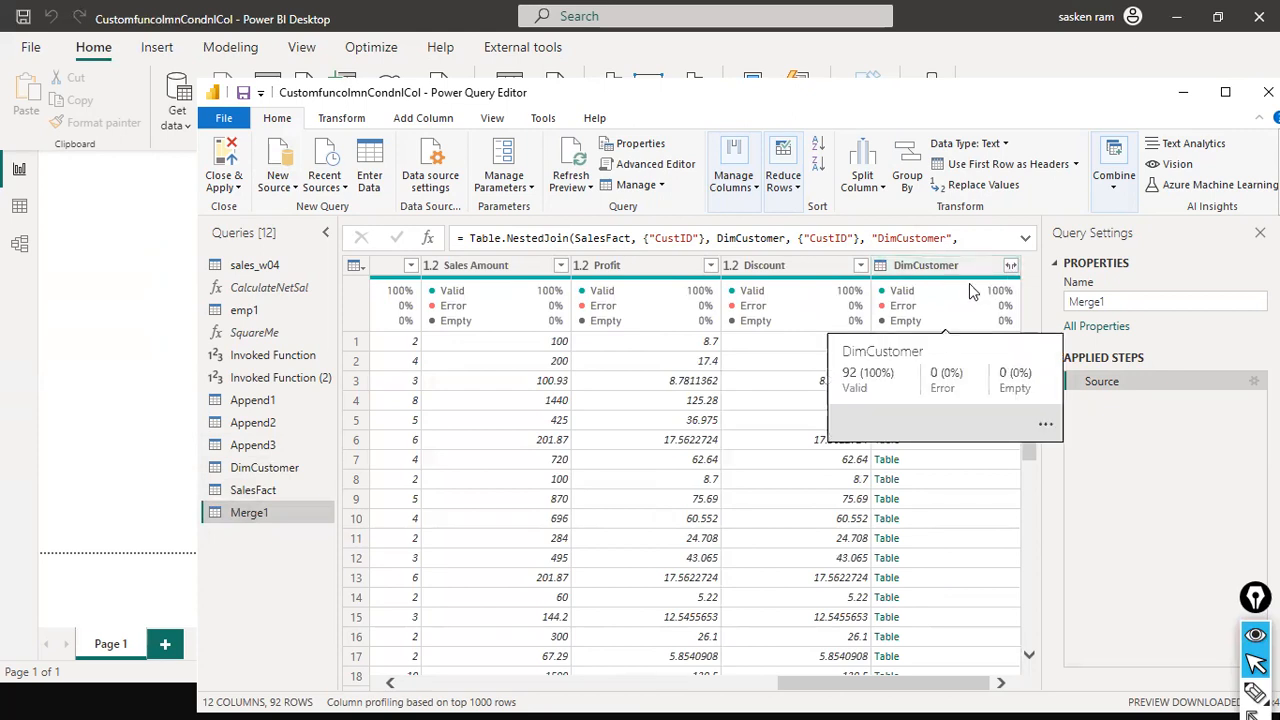
key(ctrl+shift+a)
drag(856, 88, 916, 232)
key(ctrl+shift+2)
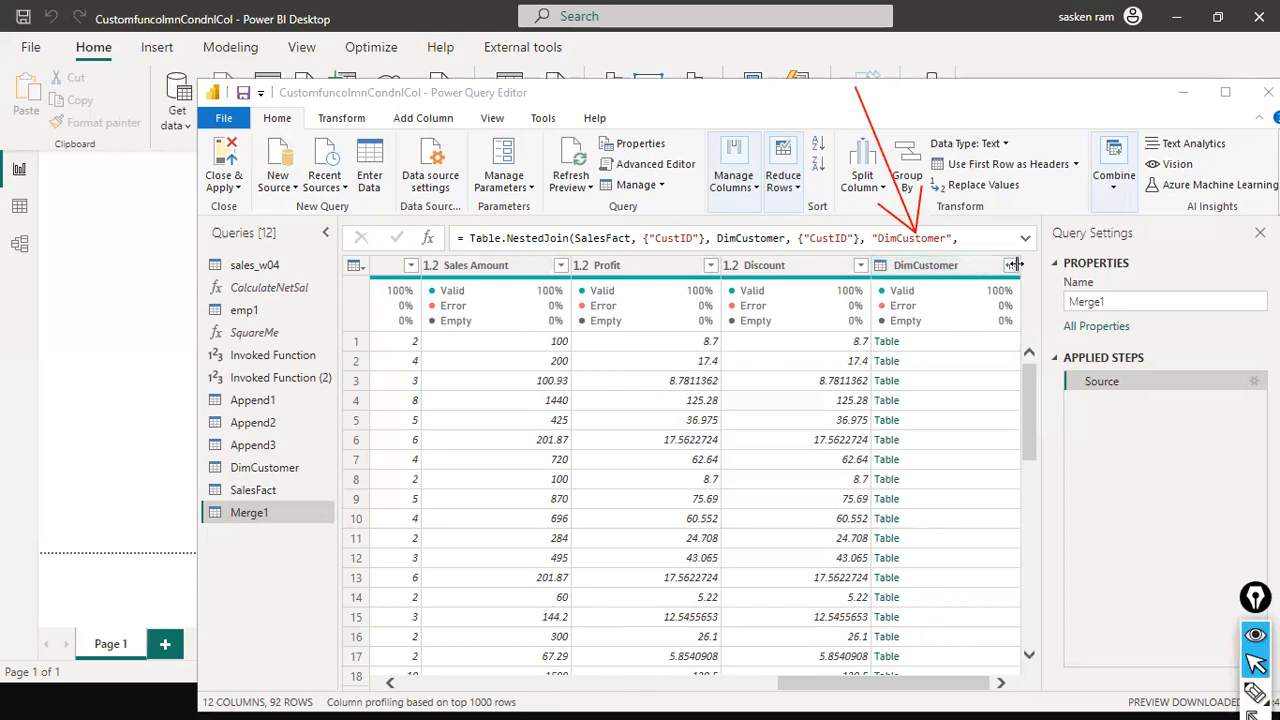
drag(998, 198, 998, 252)
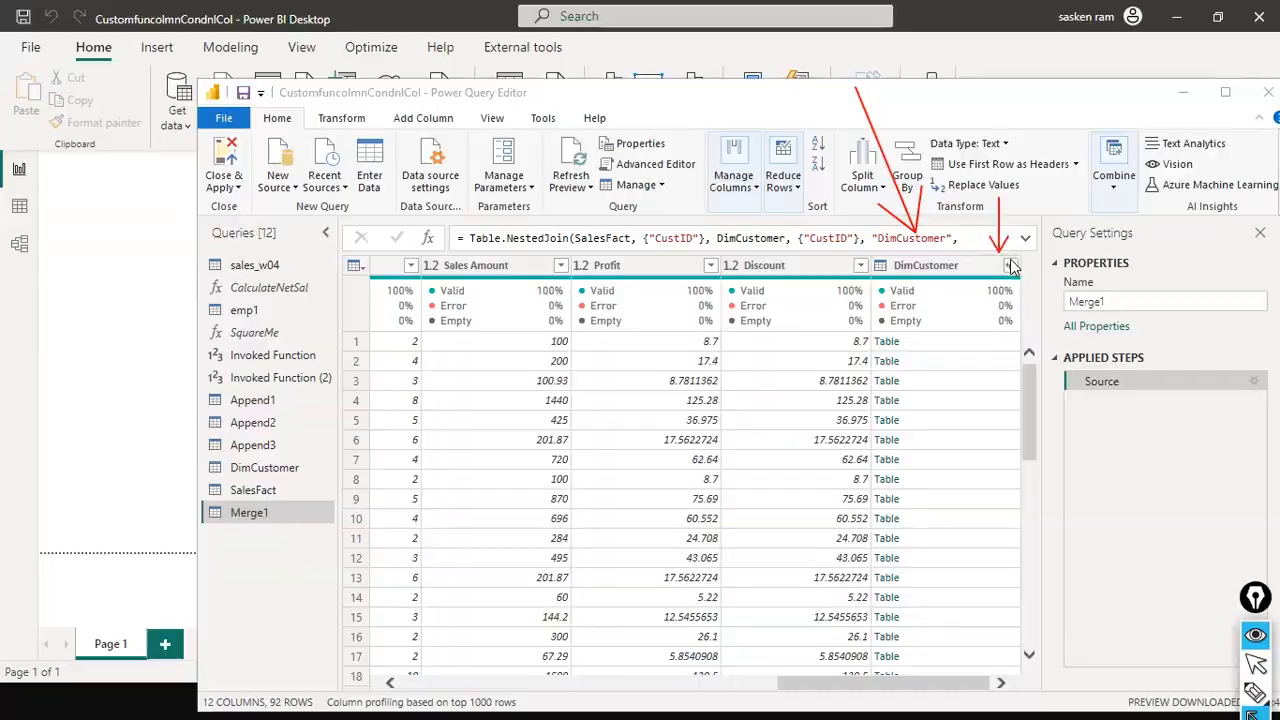
key(ctrl+shift+w)
key(ctrl+shift+2)
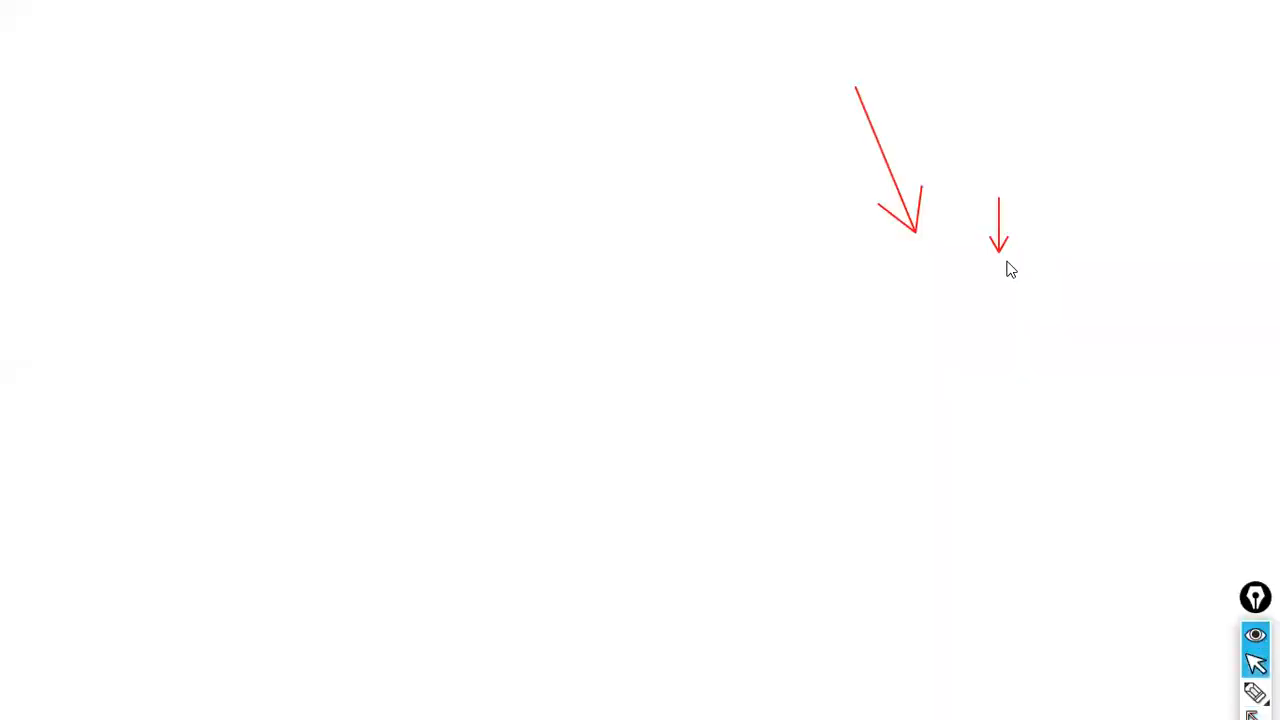
key(ctrl+shift+3)
key(ctrl+shift+2)
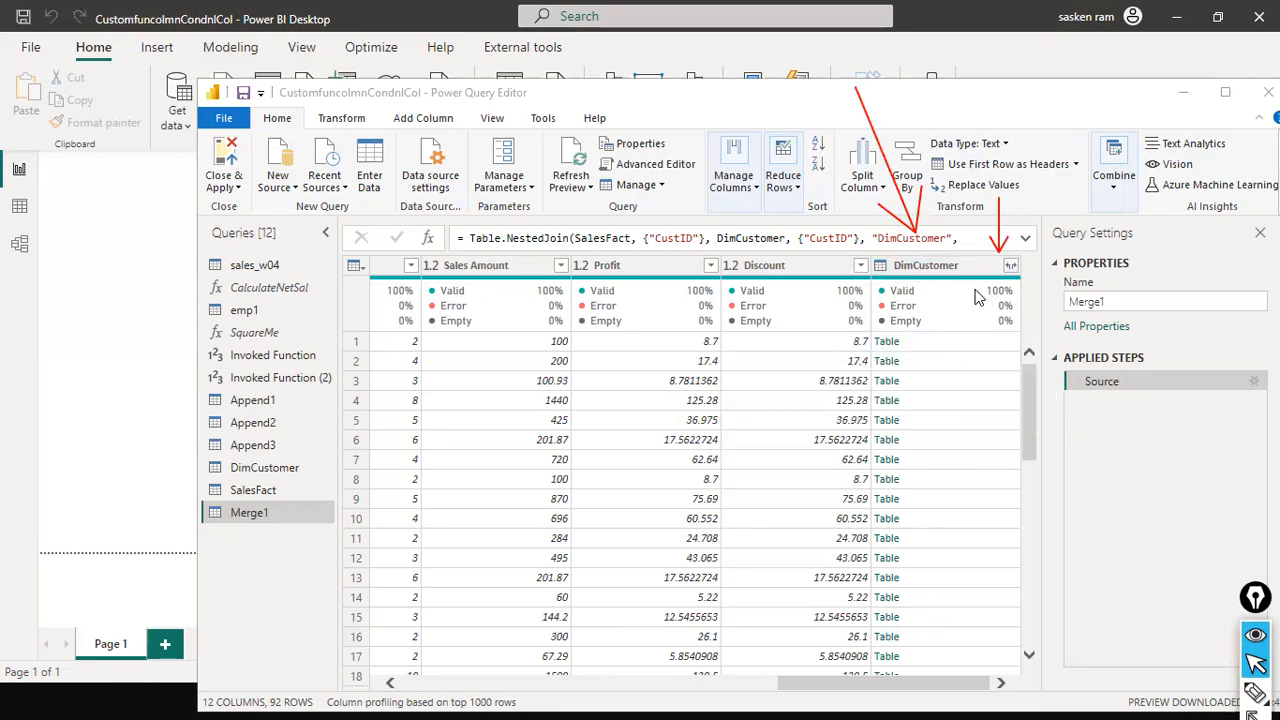
Compare the SalesFact and Merge1 queries by scrolling through each preview's columns
click(248, 491)
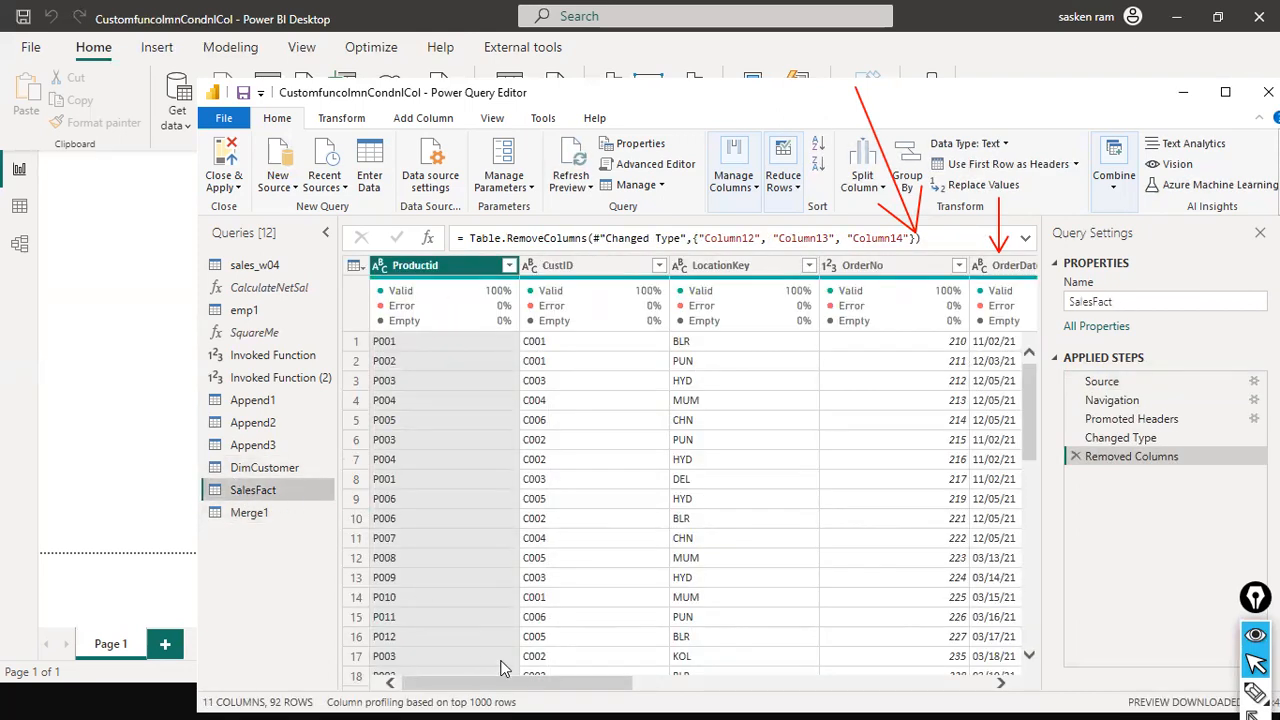
drag(520, 683, 1010, 685)
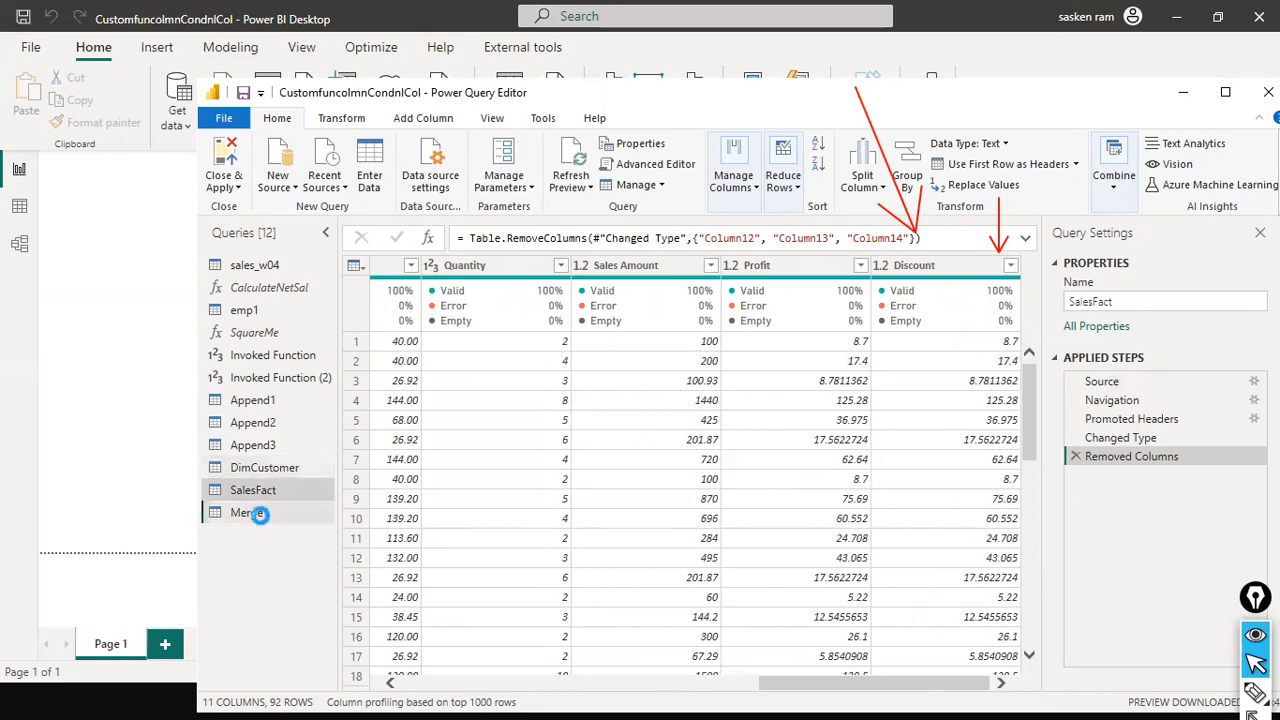
click(252, 513)
click(677, 681)
drag(671, 687, 985, 691)
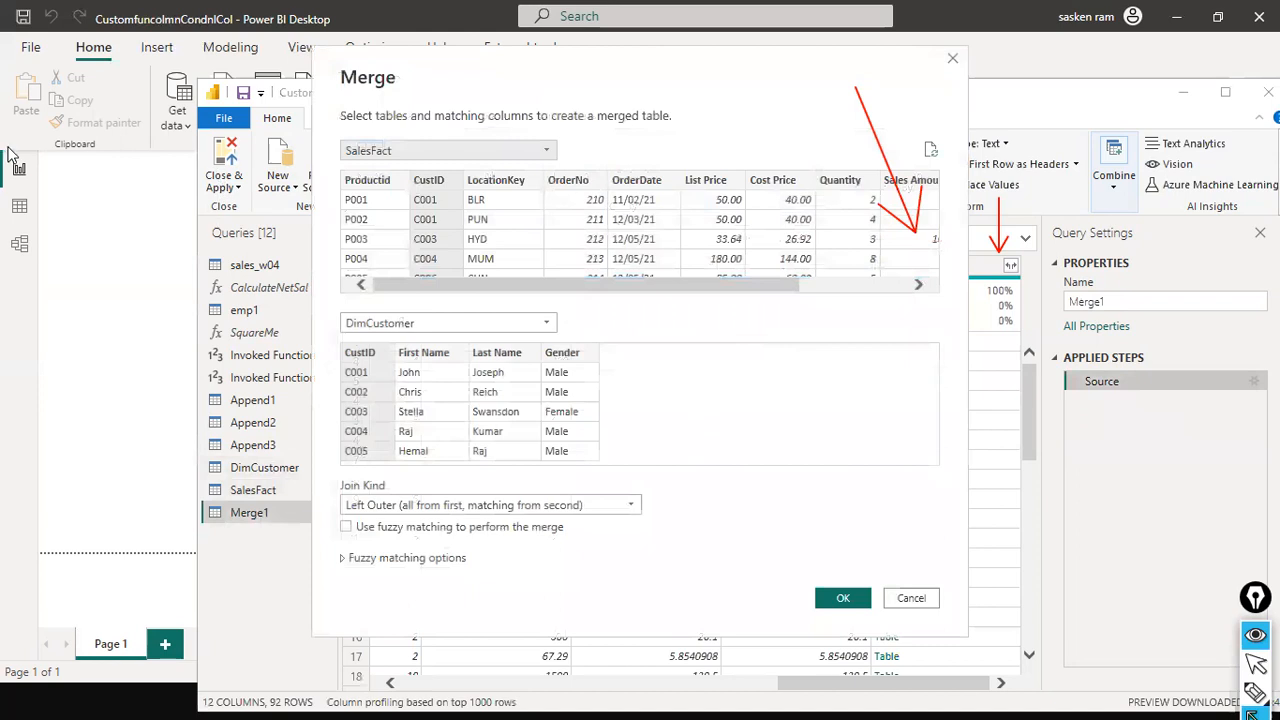
Review the Merge dialog's SalesFact and DimCustomer CustID matching and Left Outer join, then close it
drag(10, 147, 320, 148)
drag(476, 78, 461, 184)
drag(162, 333, 320, 322)
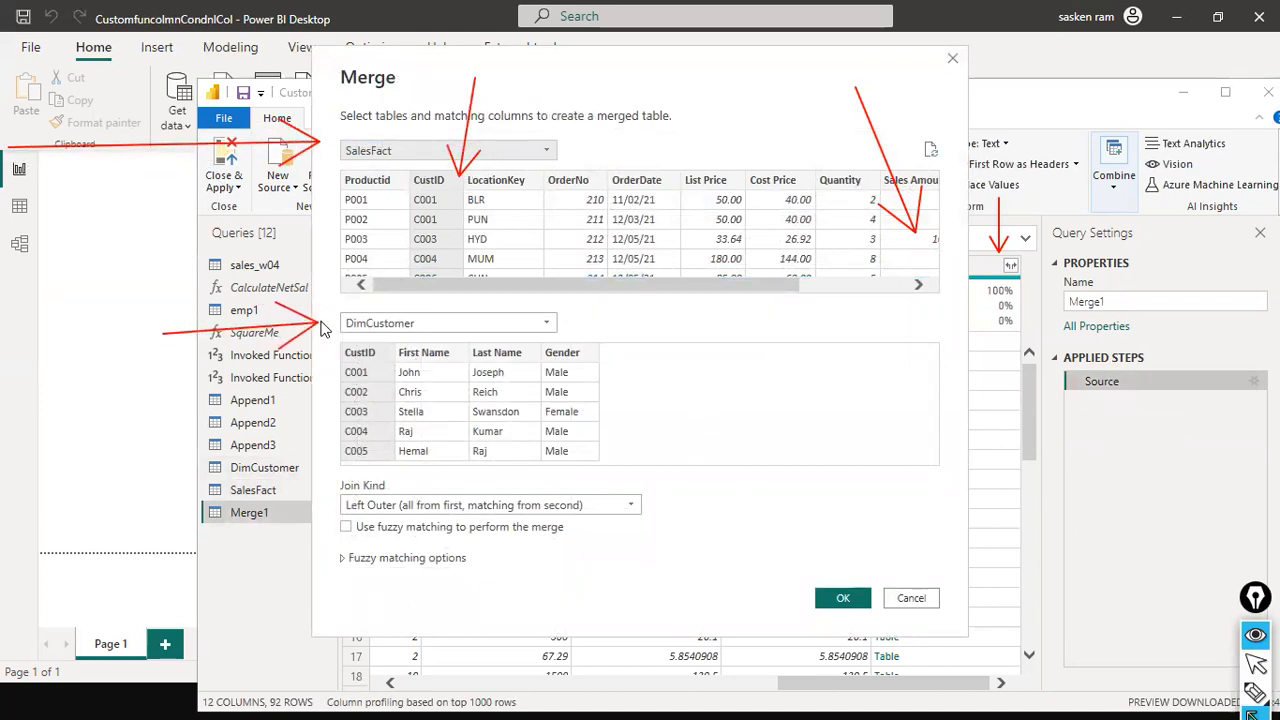
drag(500, 262, 406, 350)
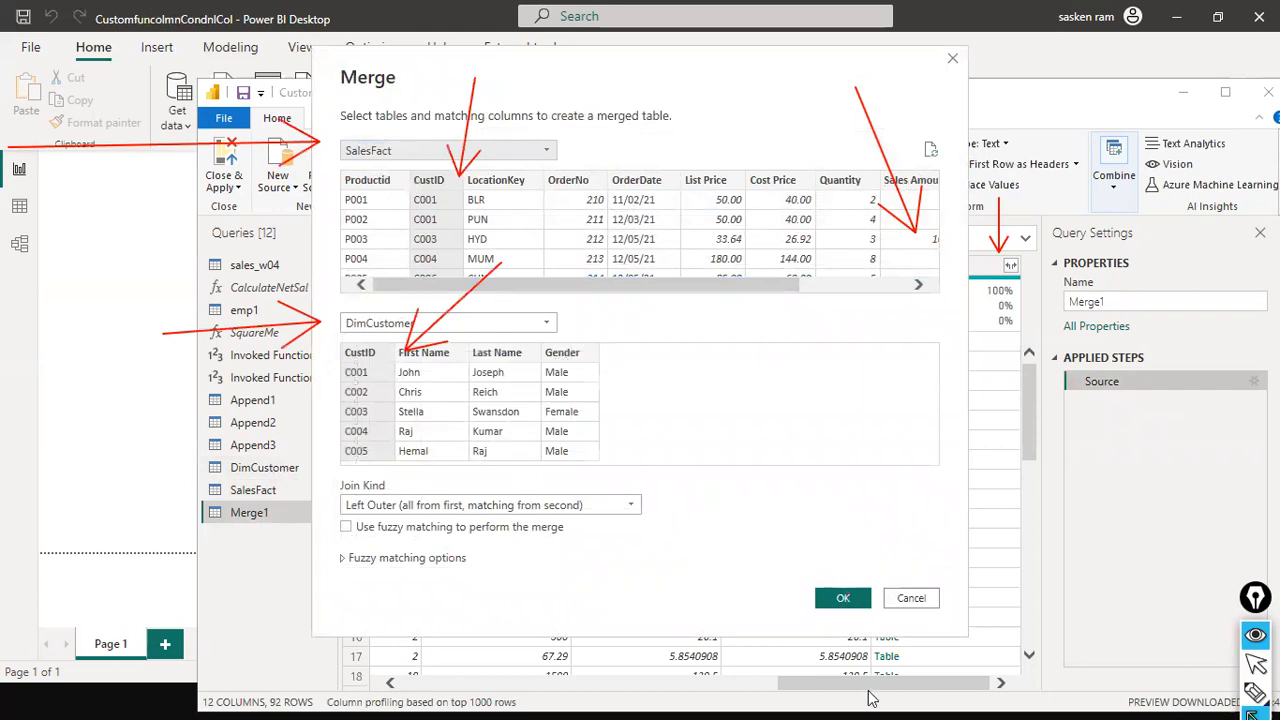
key(ctrl+shift+2)
click(843, 600)
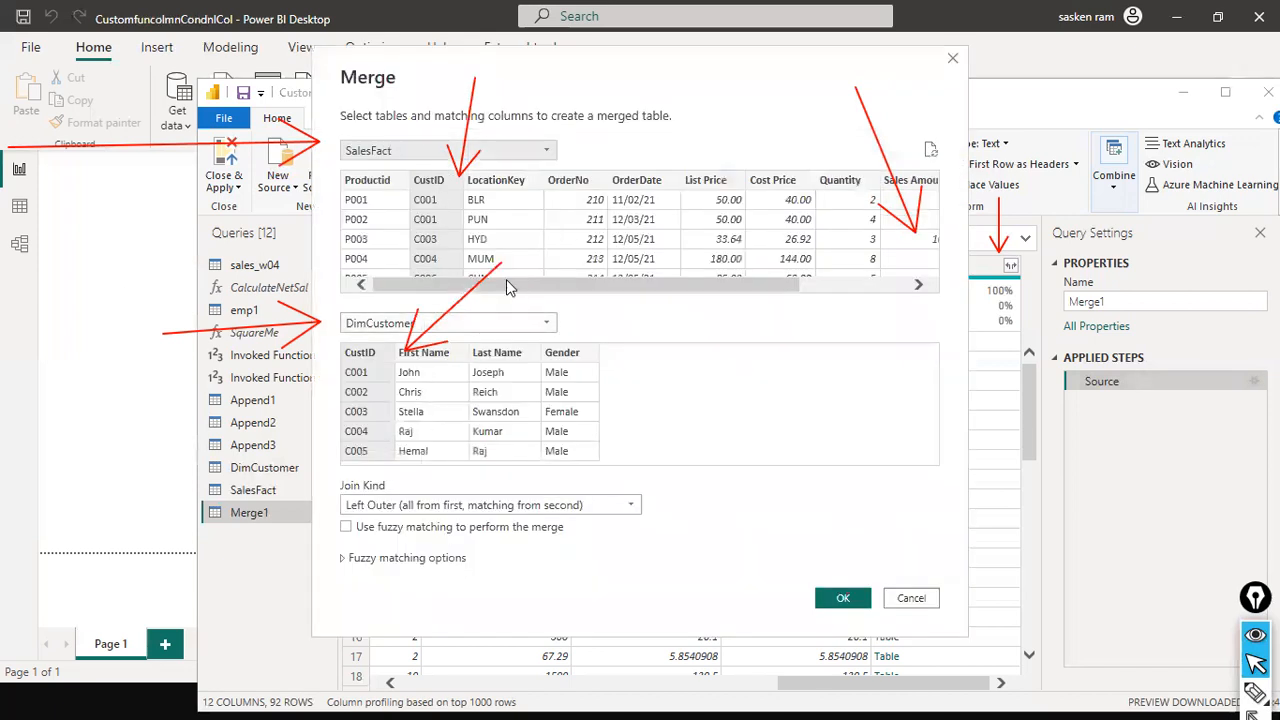
drag(338, 243, 371, 322)
key(ctrl+shift+2)
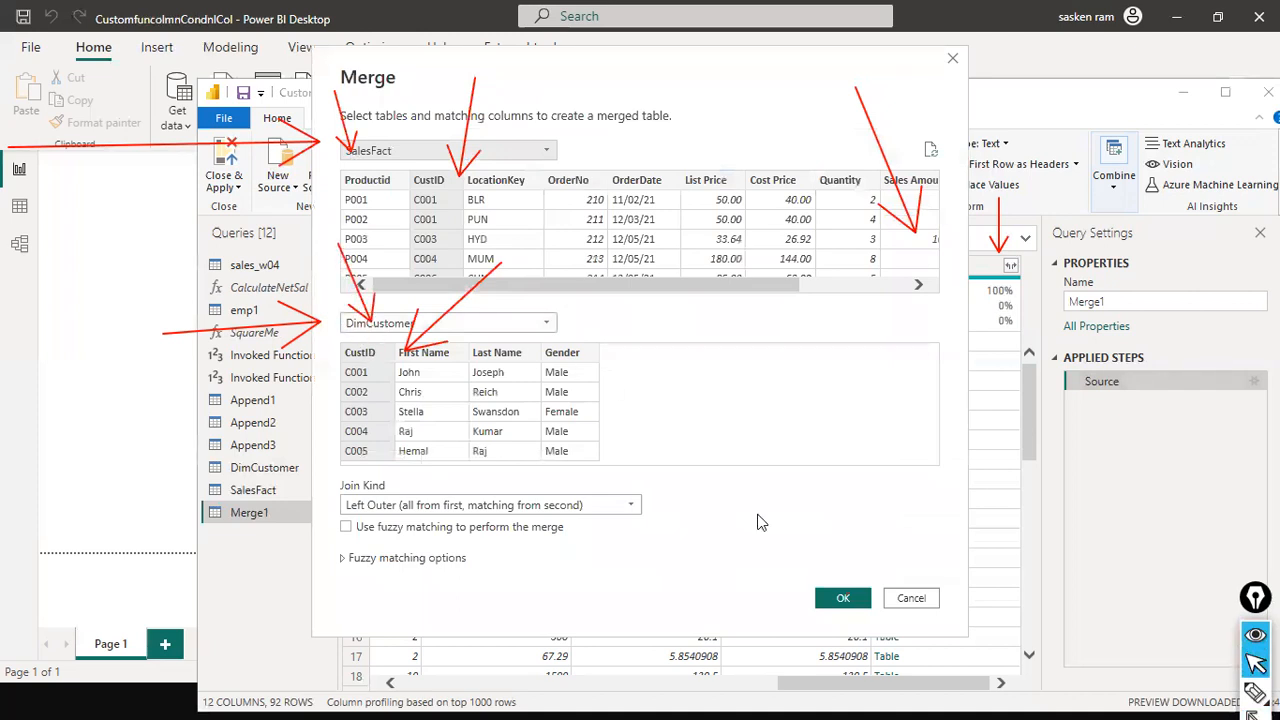
click(838, 598)
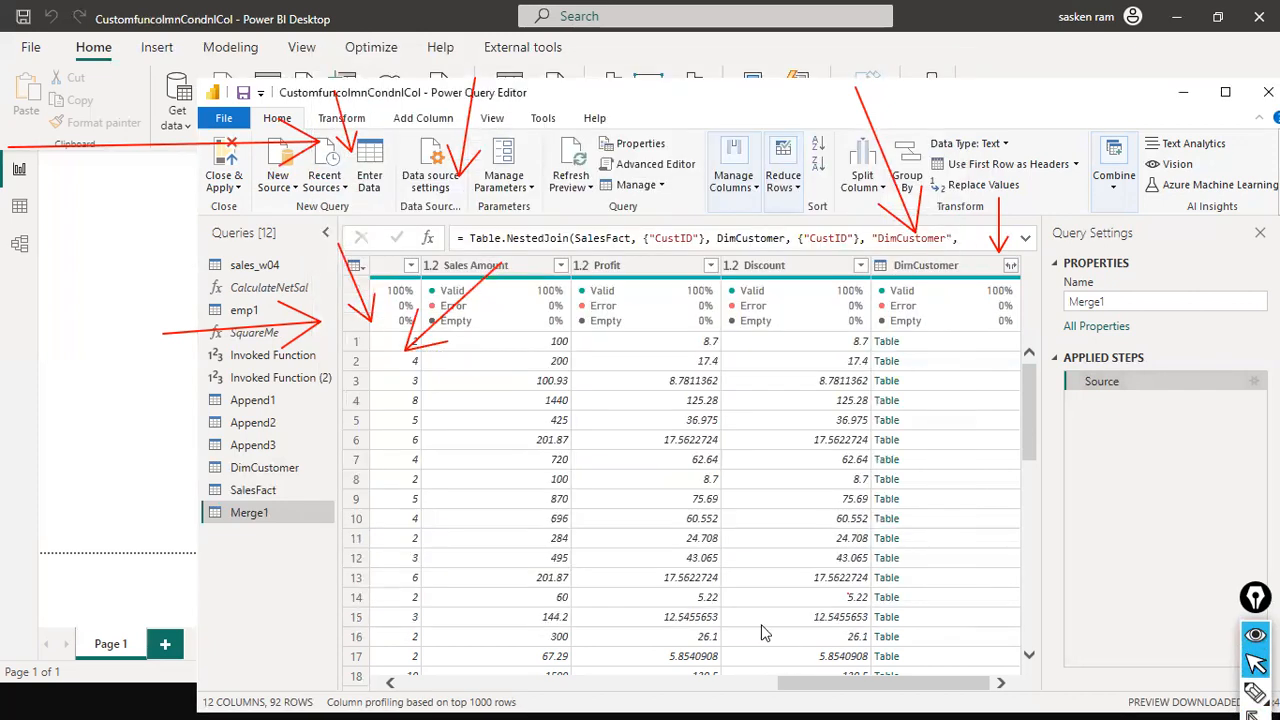
key(ctrl+shift+7)
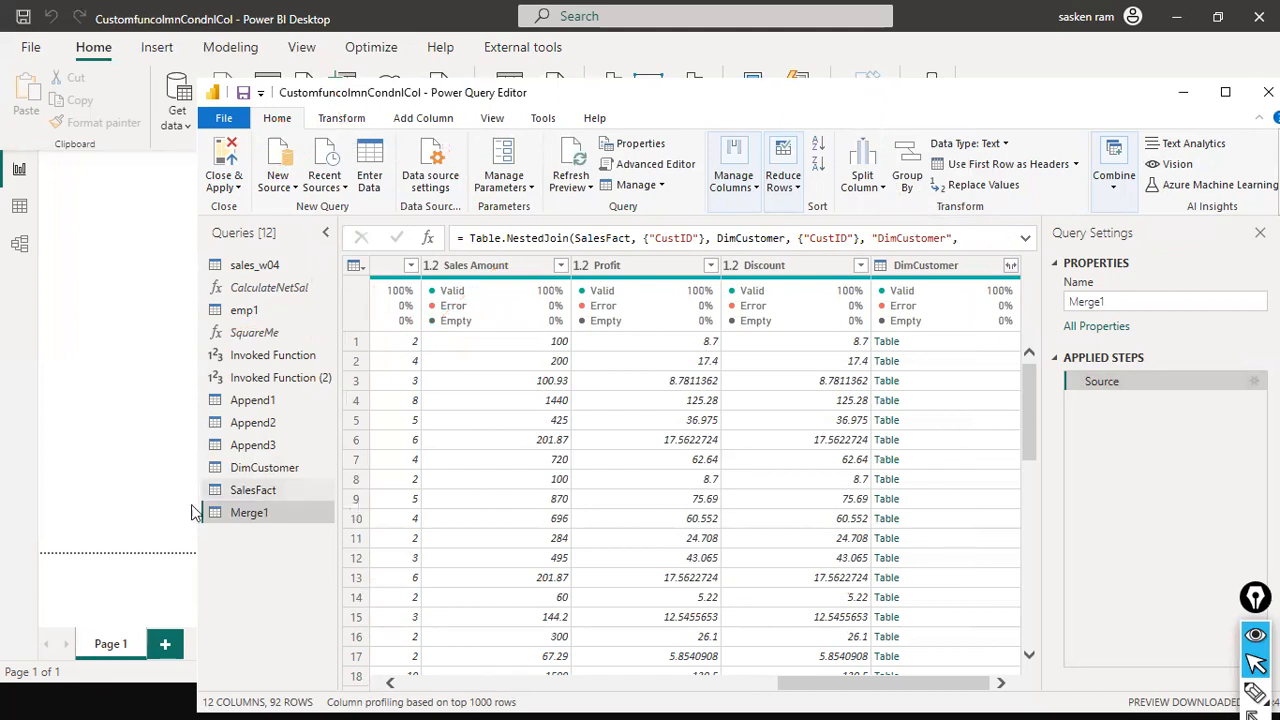
mouse_move(202, 455)
mouse_down()
mouse_move(206, 515)
mouse_move(336, 502)
mouse_move(275, 519)
mouse_up()
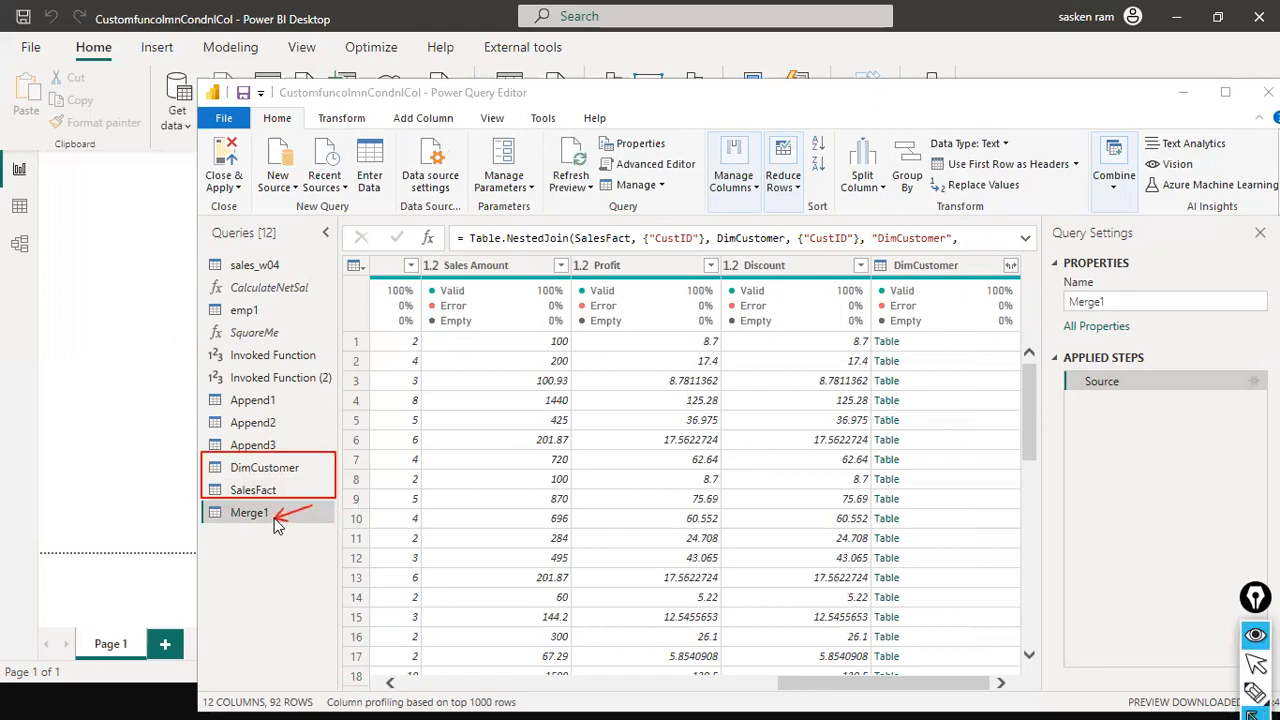
key(ctrl+shift+2)
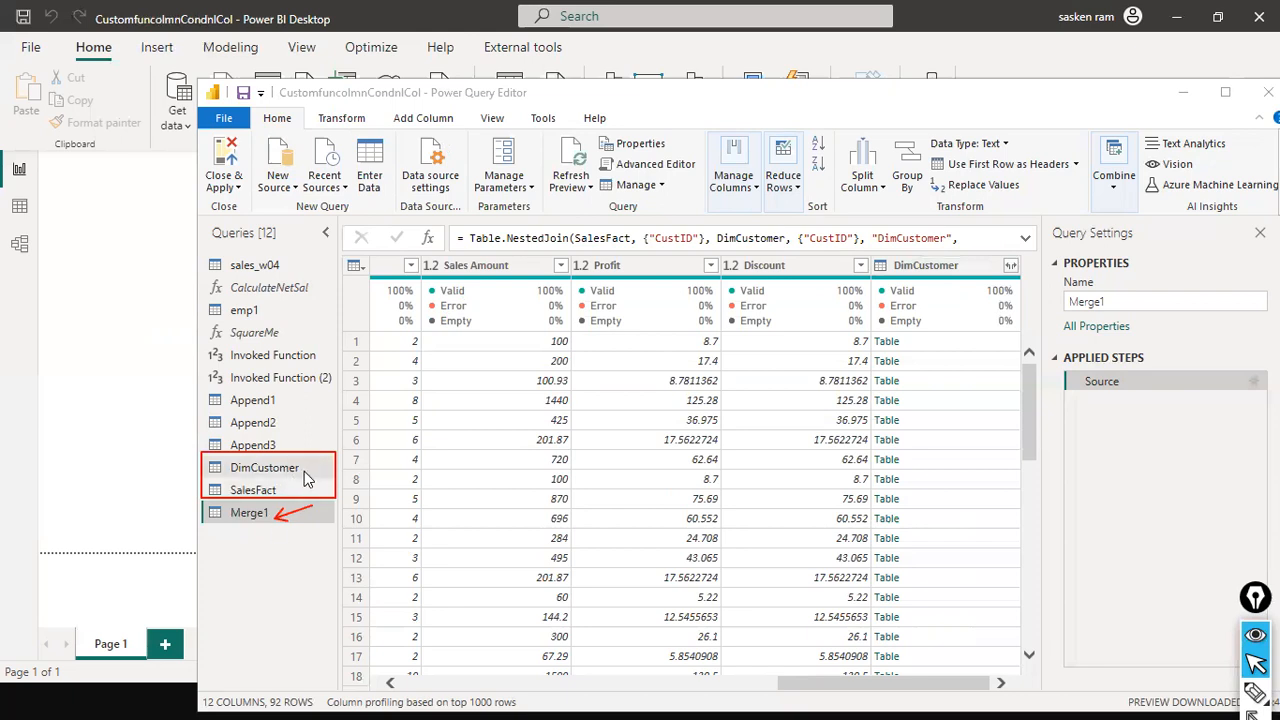
Expand all DimCustomer columns in Merge1 without using the original column name as prefix
click(1006, 272)
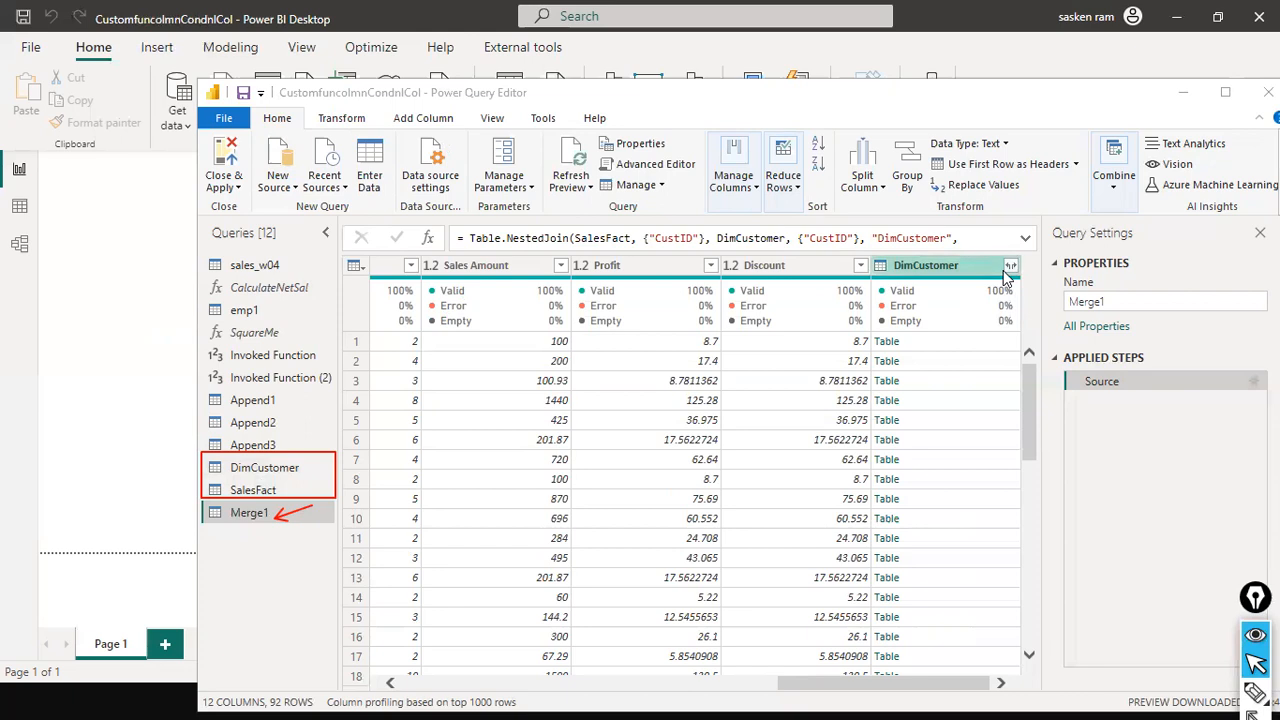
click(1009, 272)
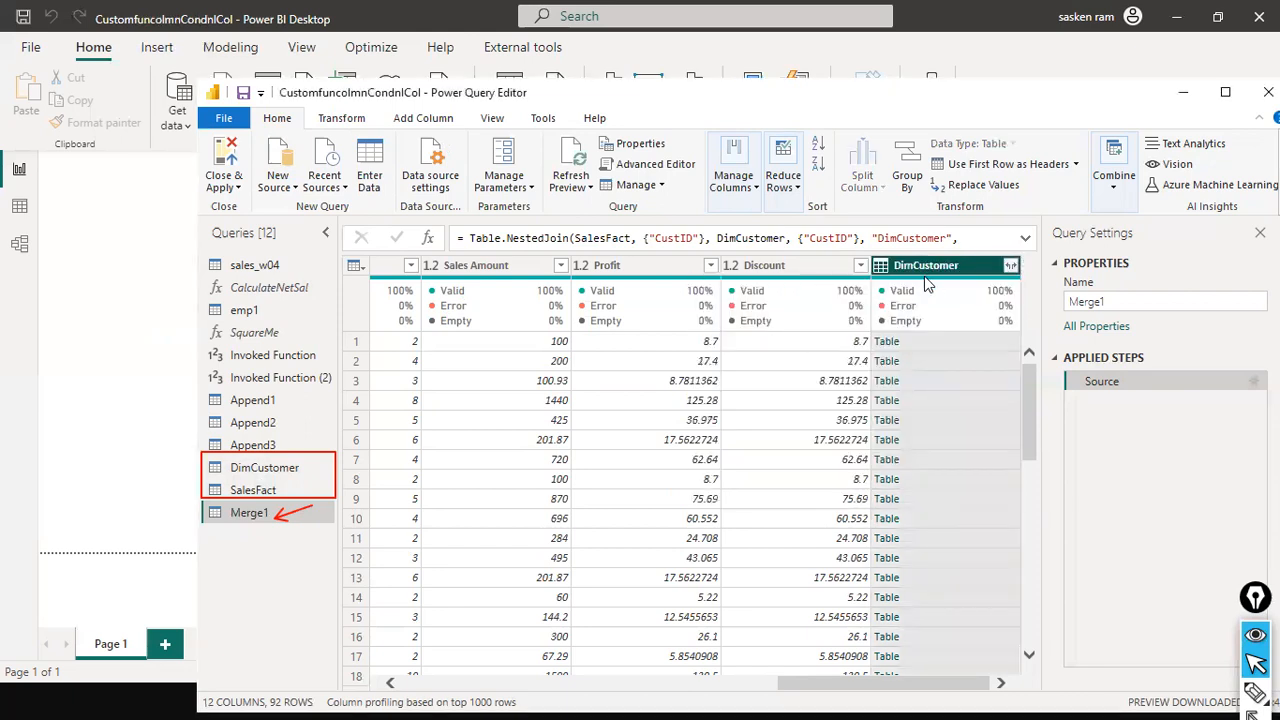
click(1011, 268)
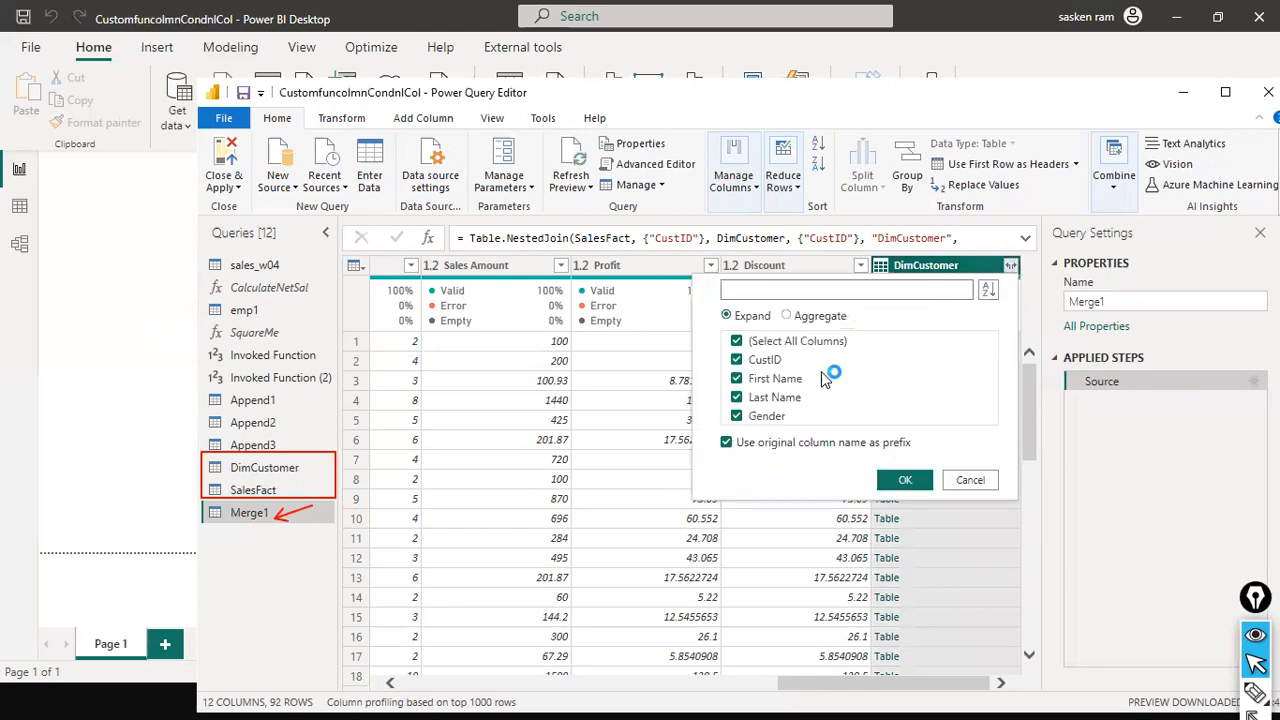
click(725, 447)
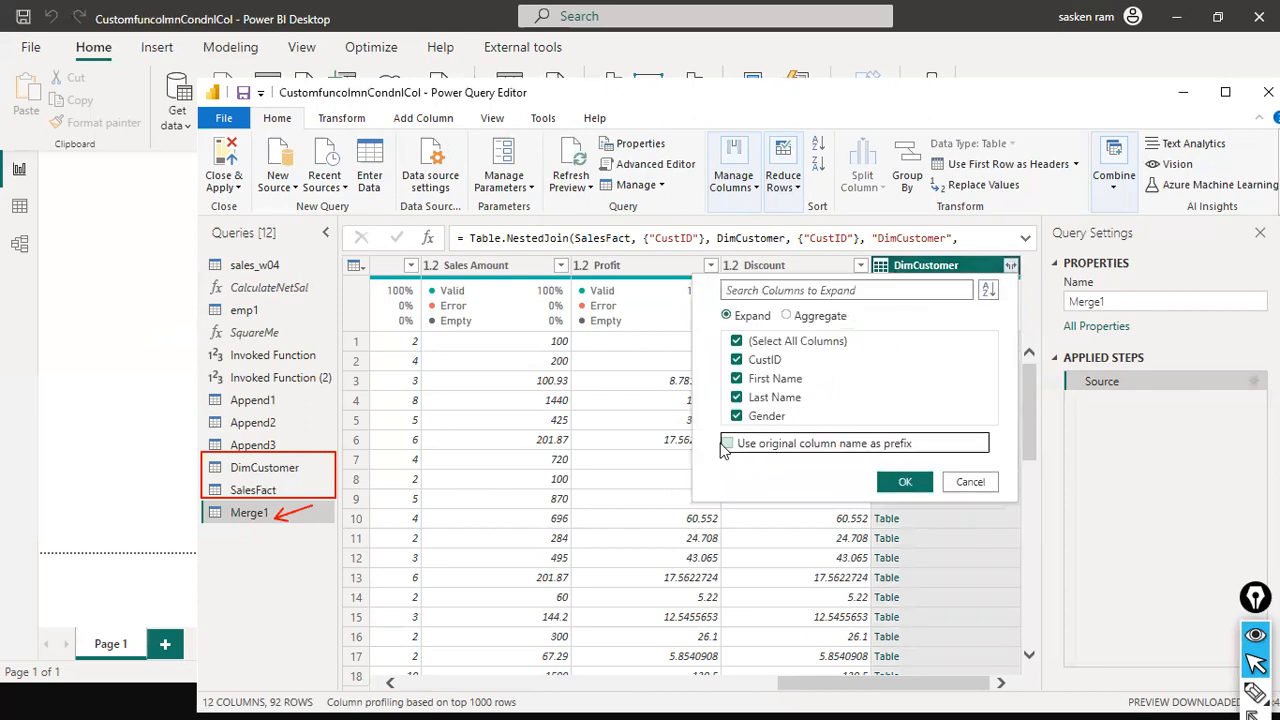
click(899, 482)
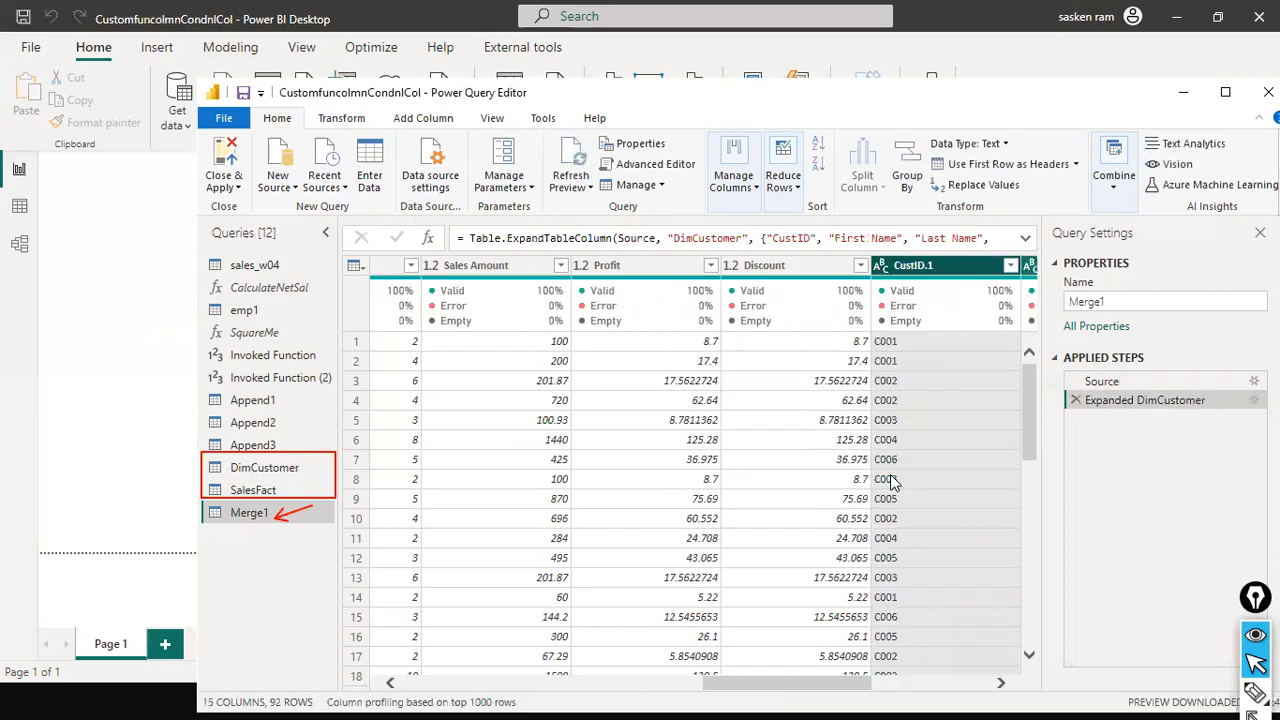
Remove the expanded CustID.1, First Name, Last Name and Gender columns from Merge1
drag(800, 683, 1052, 662)
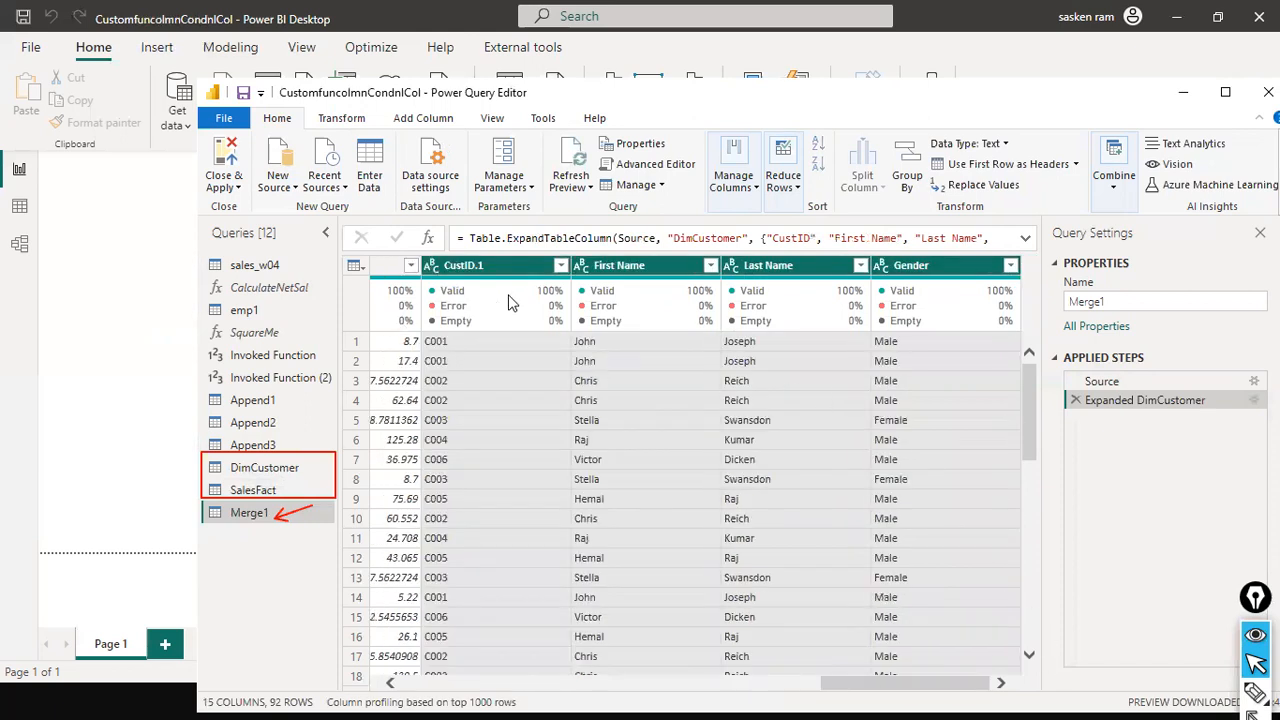
right_click(885, 270)
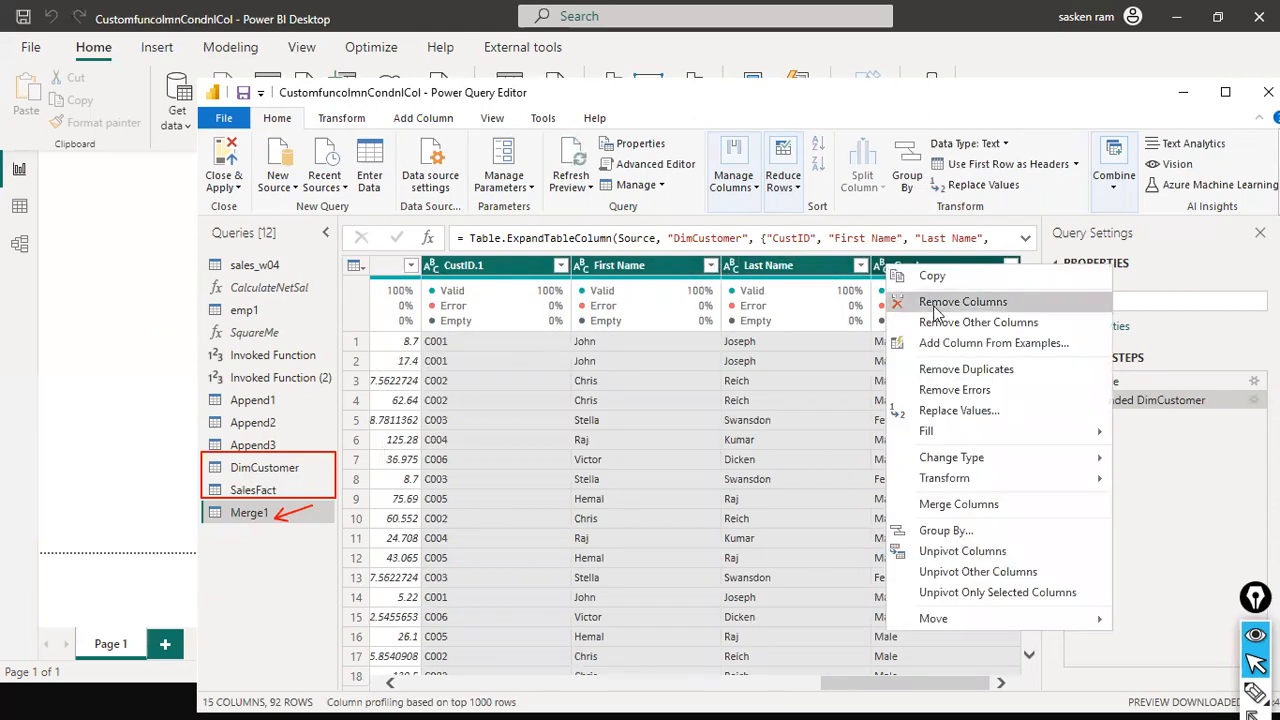
click(910, 297)
Scroll through the Merge1 query's remaining columns to examine the data
right_click(806, 266)
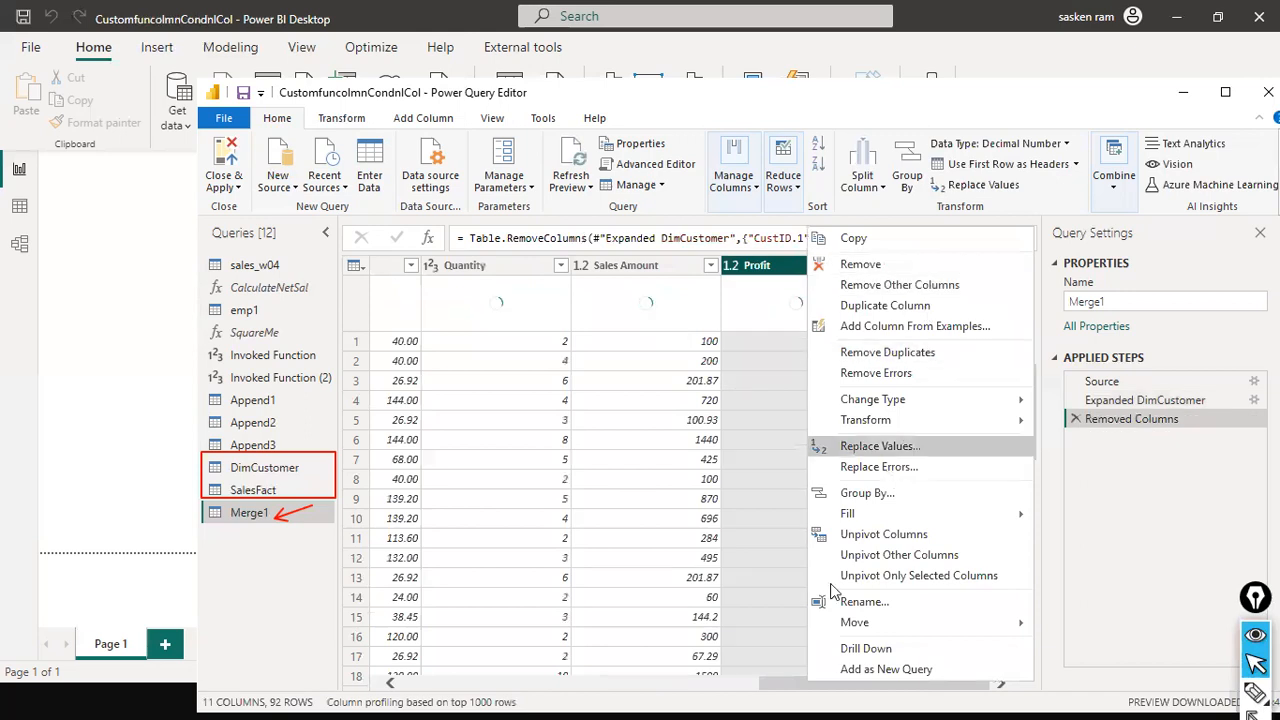
click(787, 688)
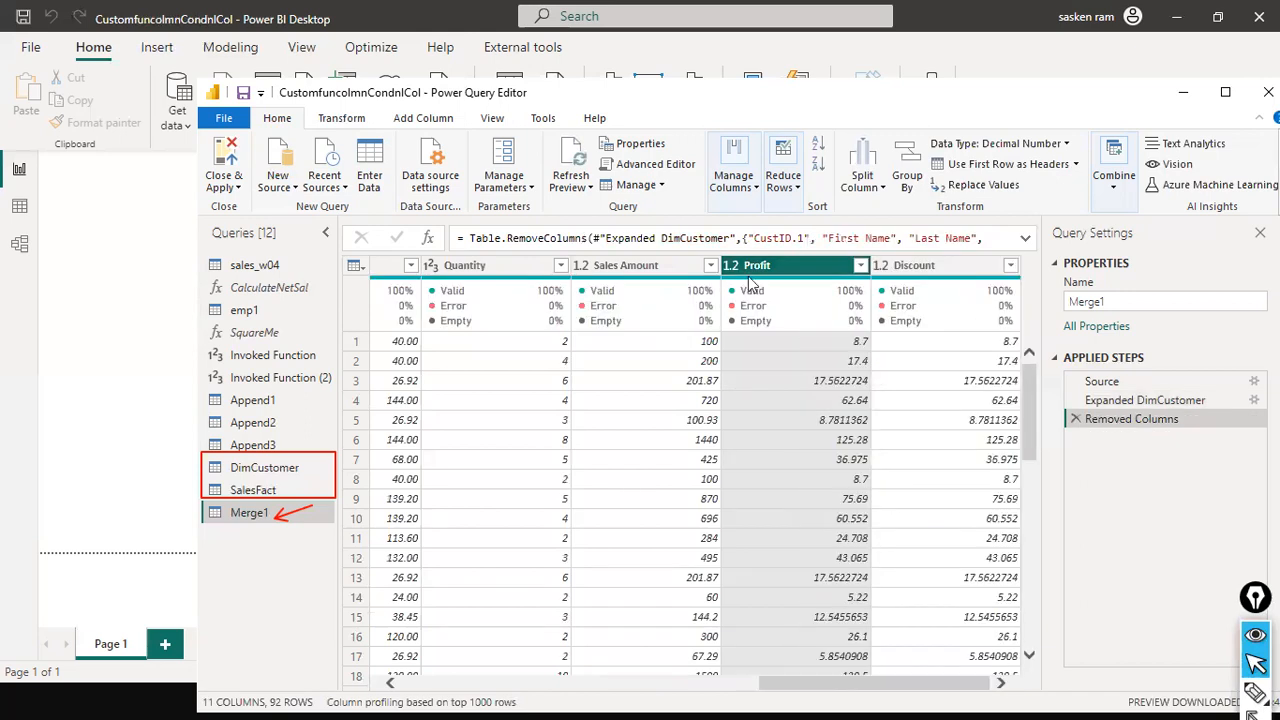
click(641, 272)
drag(711, 681, 356, 681)
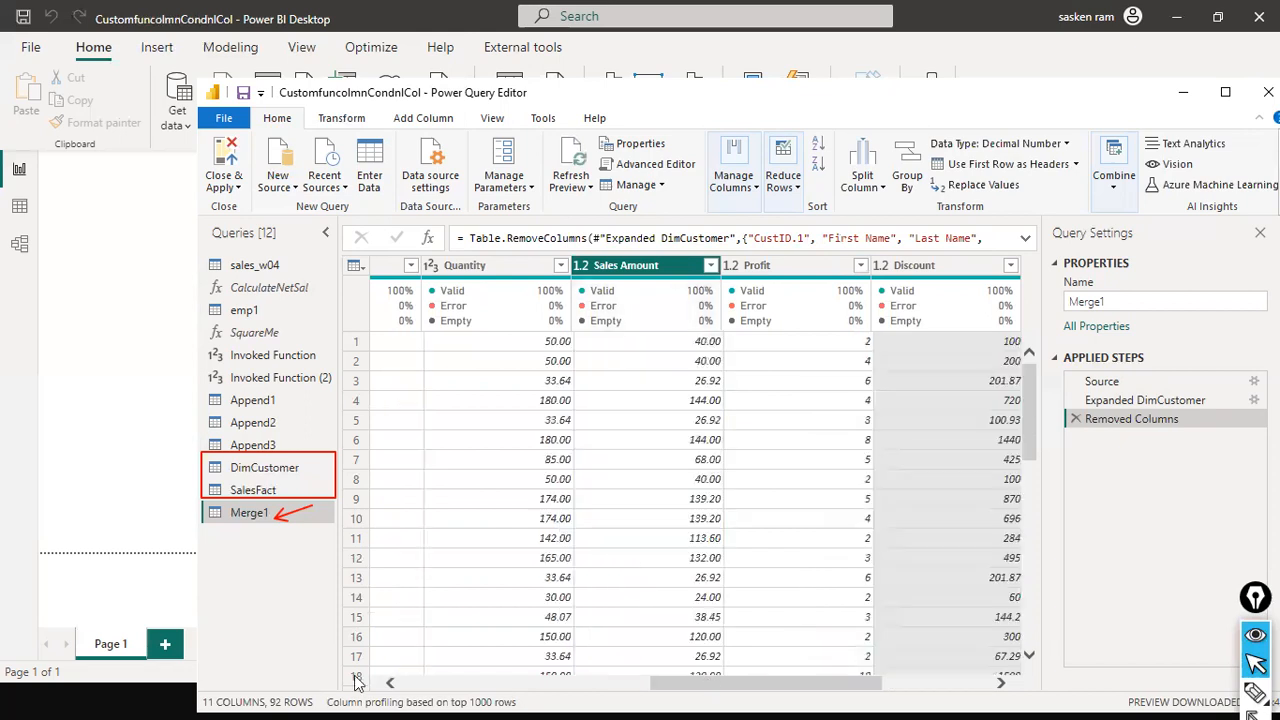
drag(517, 683, 874, 683)
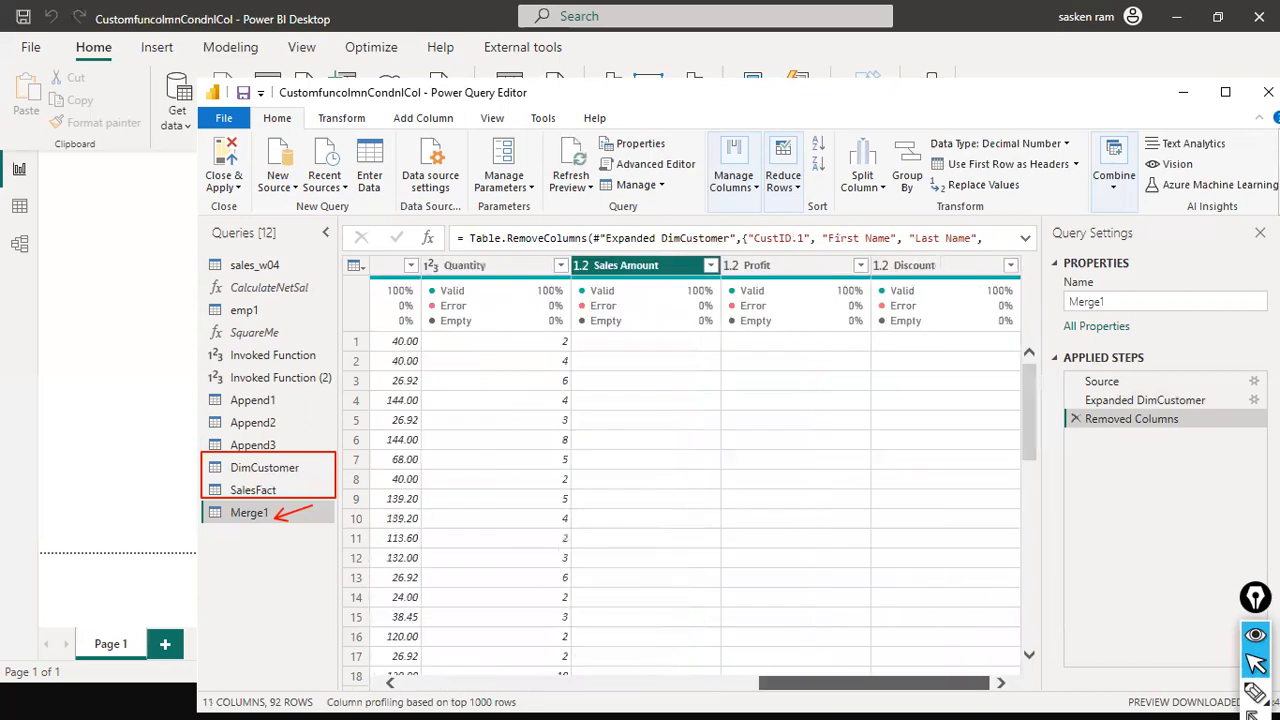
scroll(774, 596, left, 3)
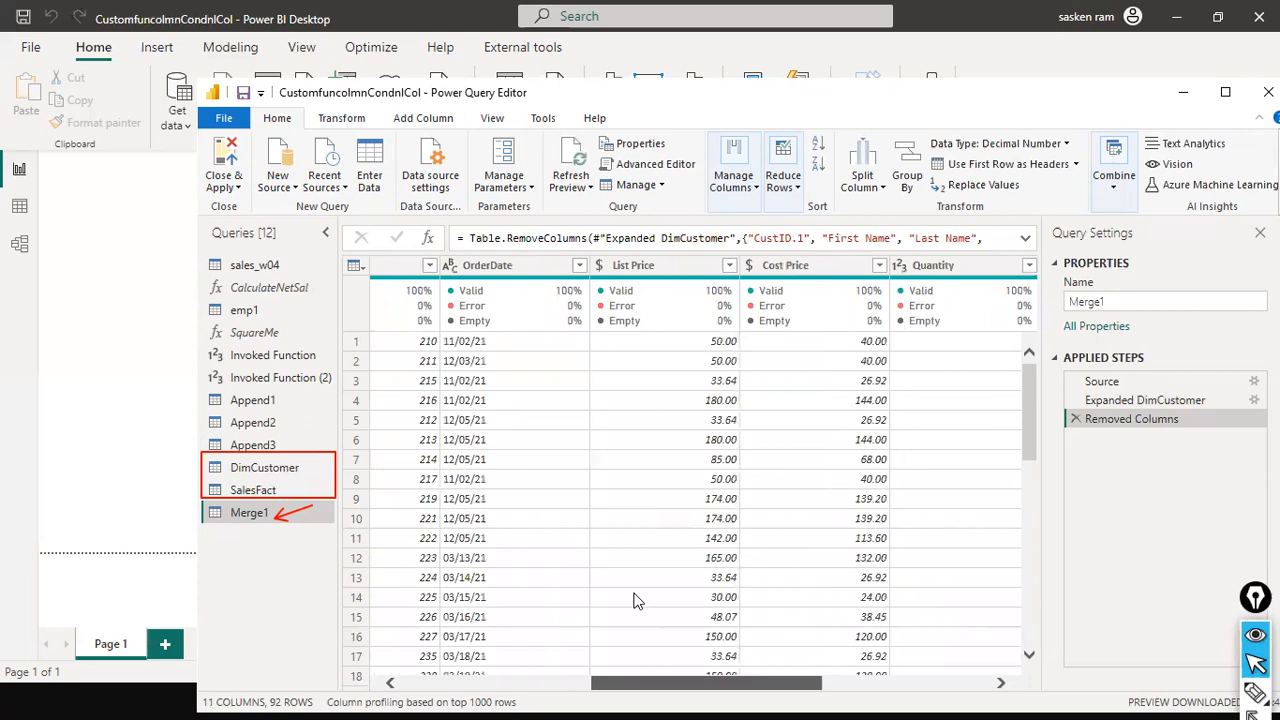
scroll(636, 600, left, 3)
scroll(636, 600, right, 1)
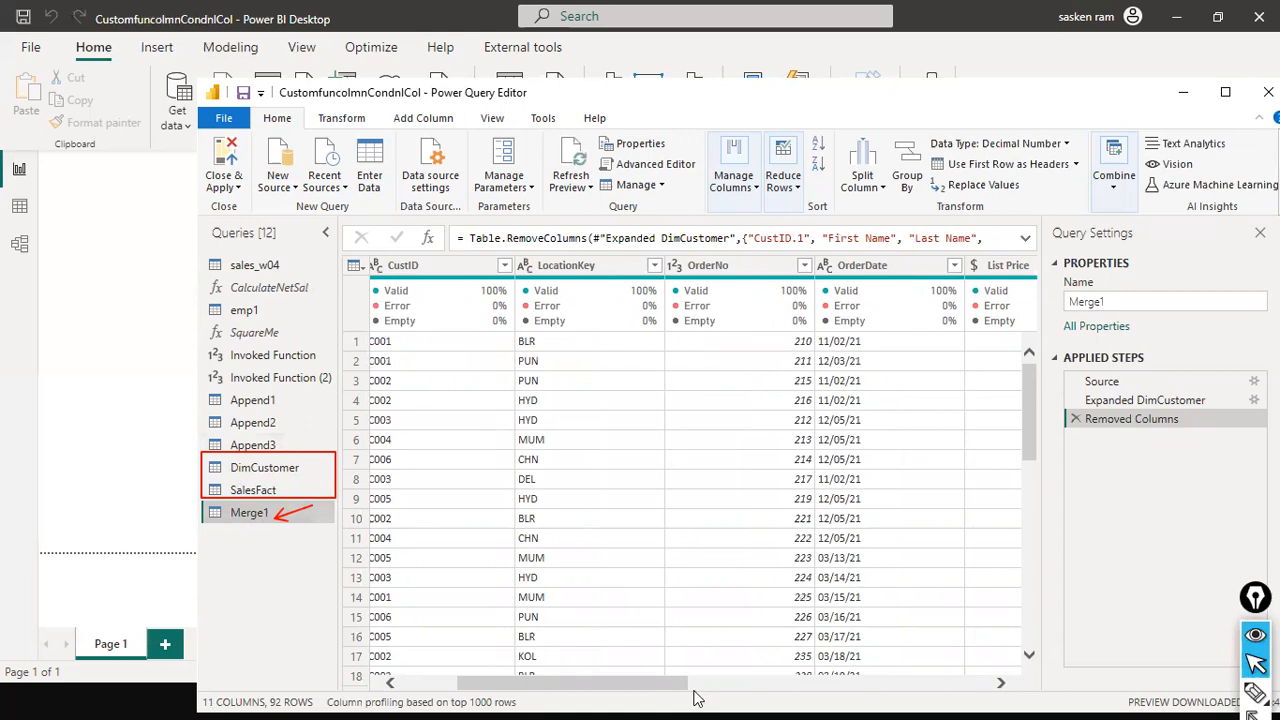
click(968, 689)
drag(968, 697, 953, 683)
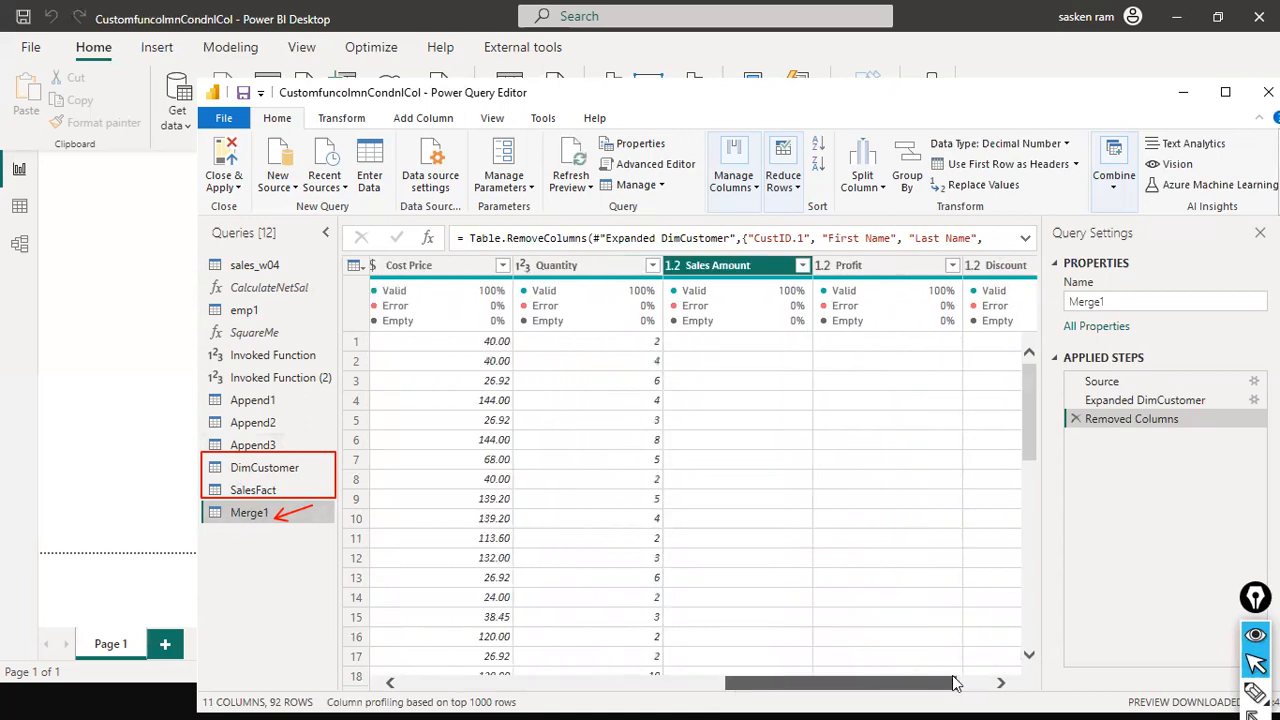
drag(953, 683, 643, 655)
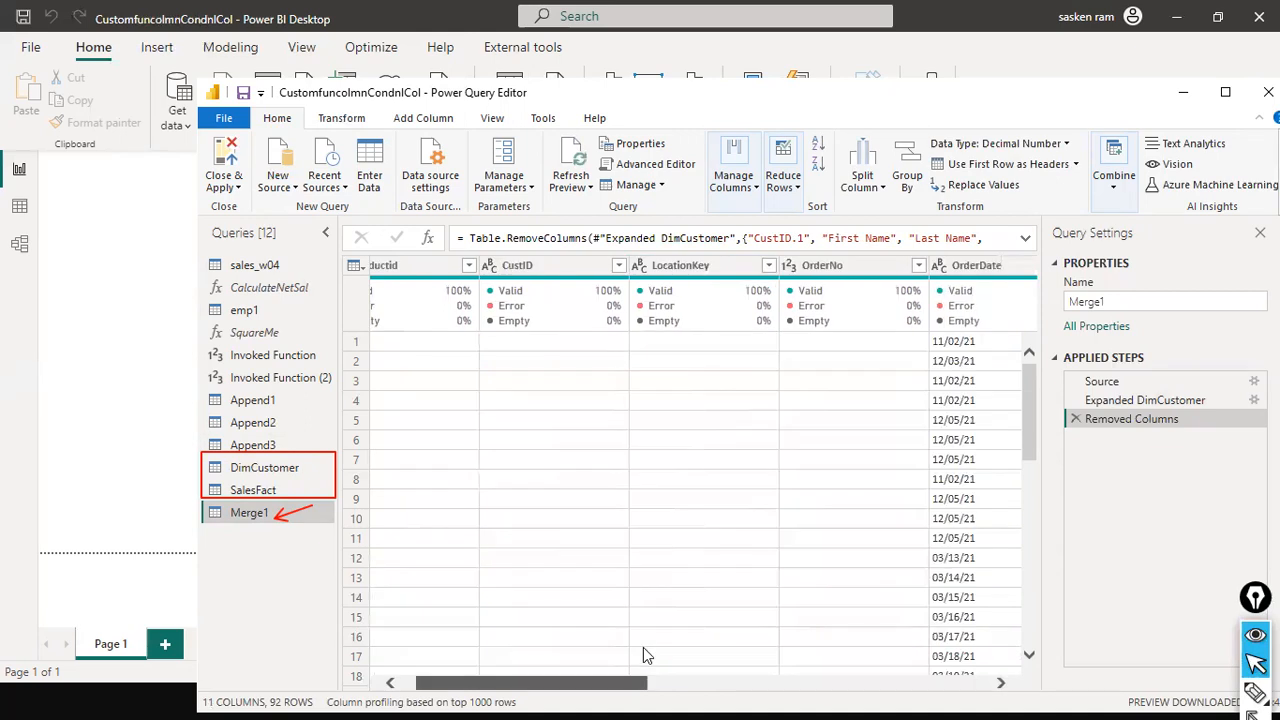
click(578, 267)
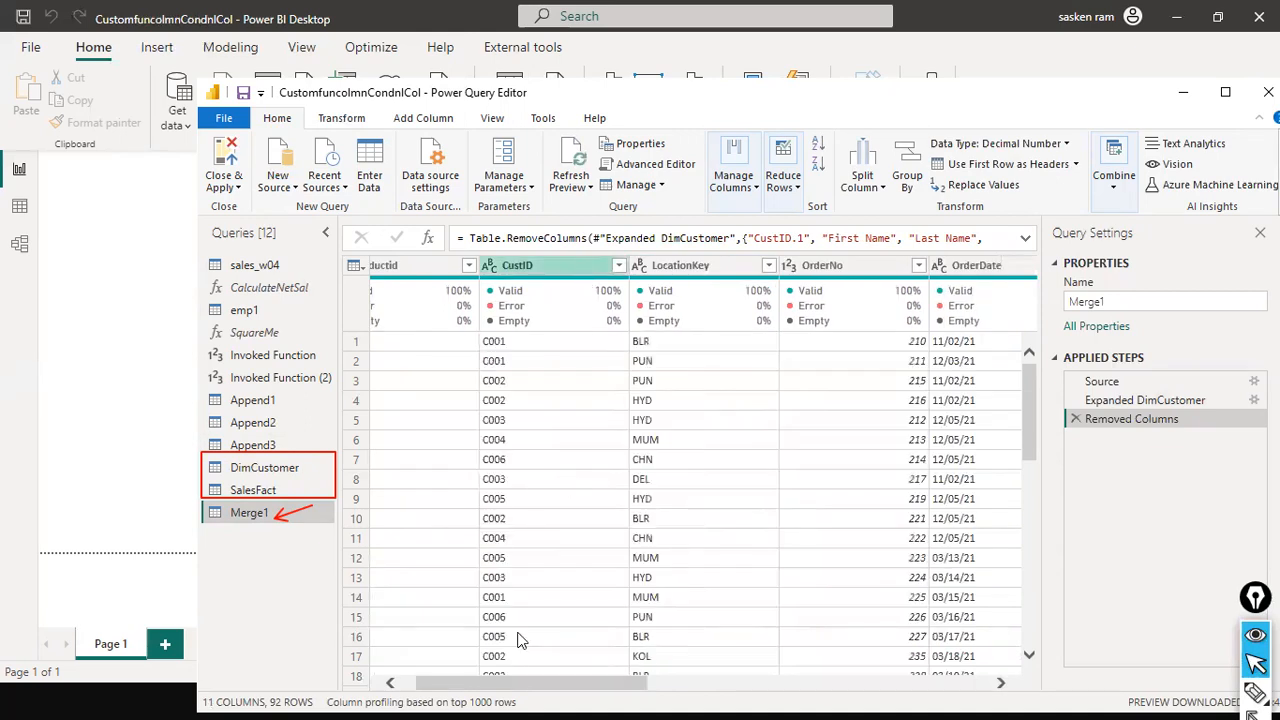
drag(445, 684, 924, 662)
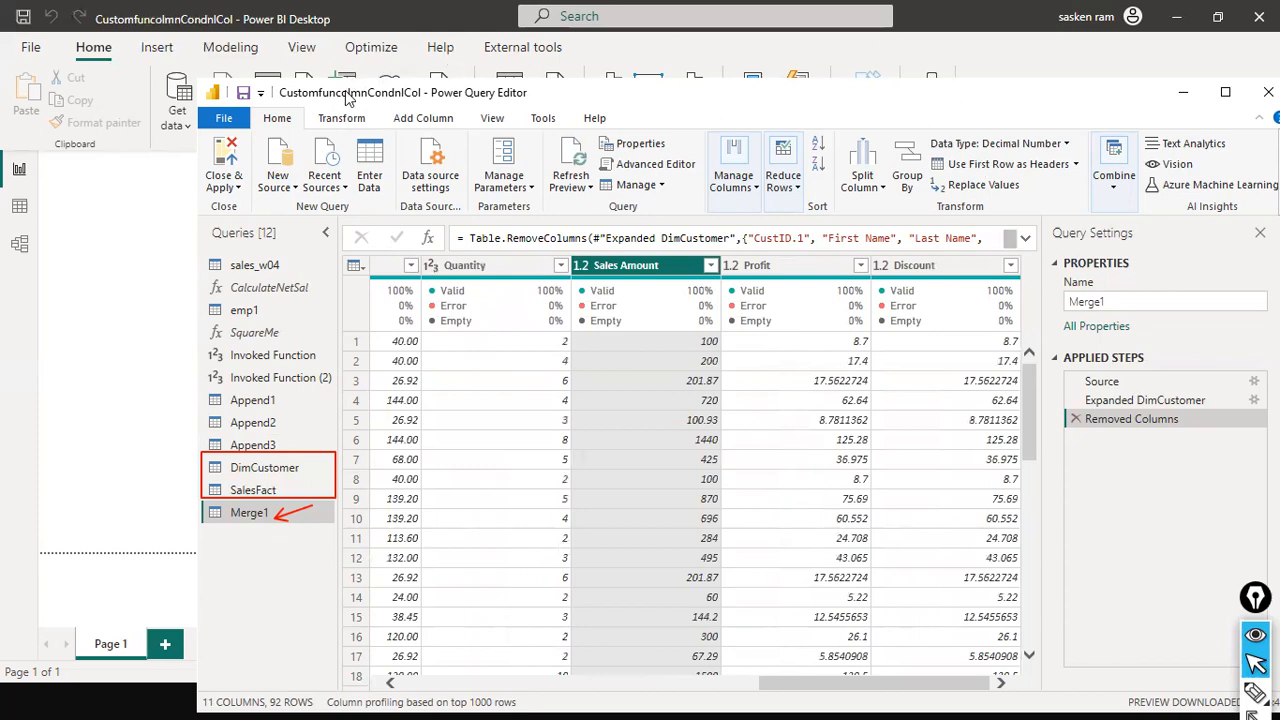
Close the Power Query Editor and apply the pending changes
drag(340, 95, 288, 41)
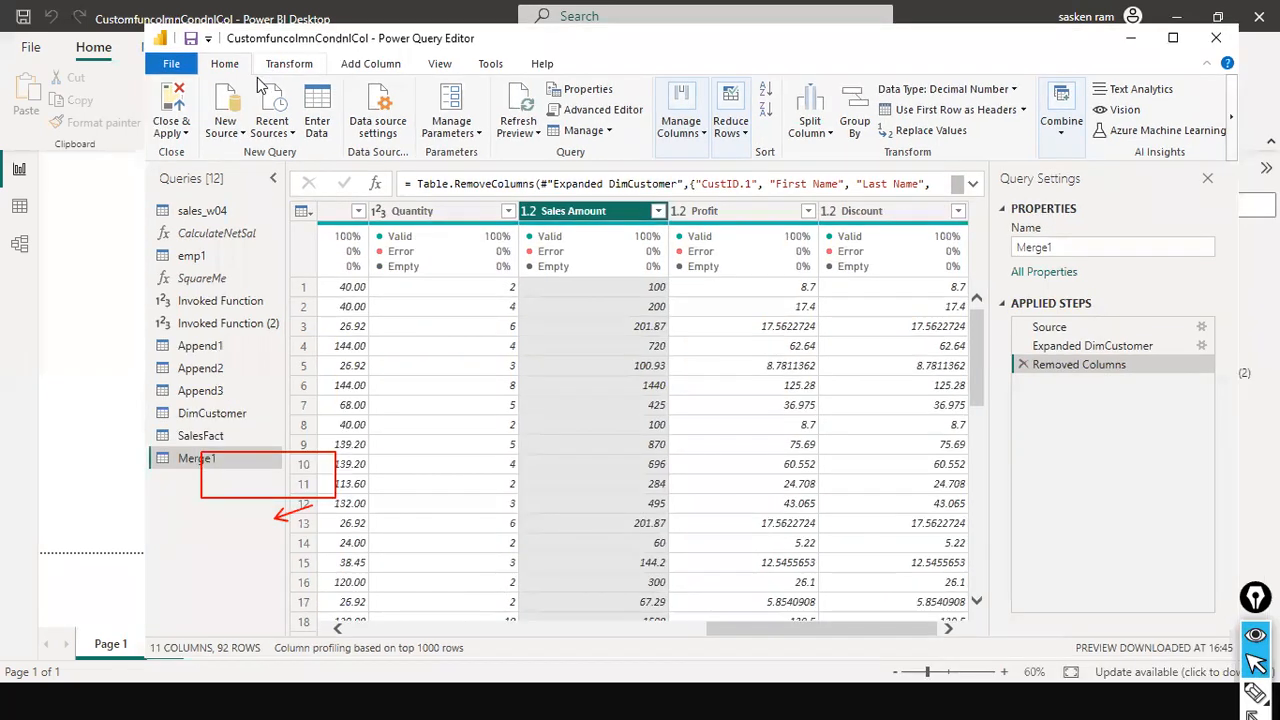
click(171, 63)
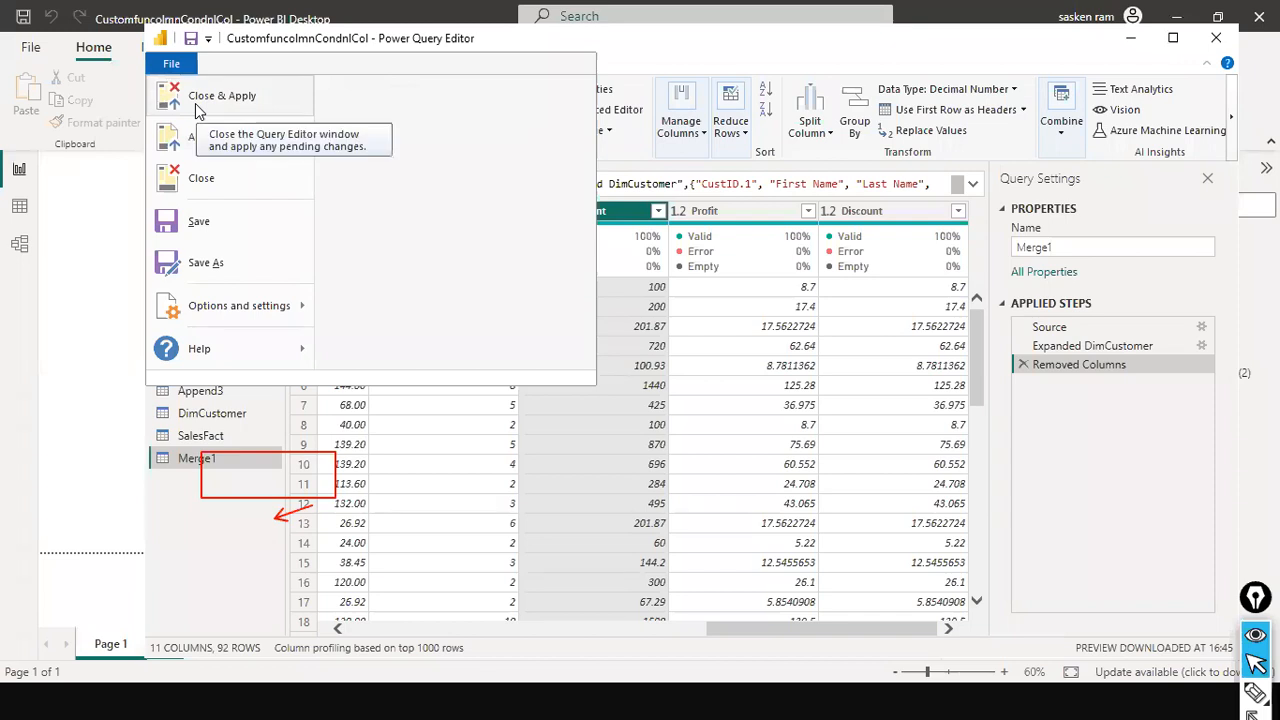
click(196, 104)
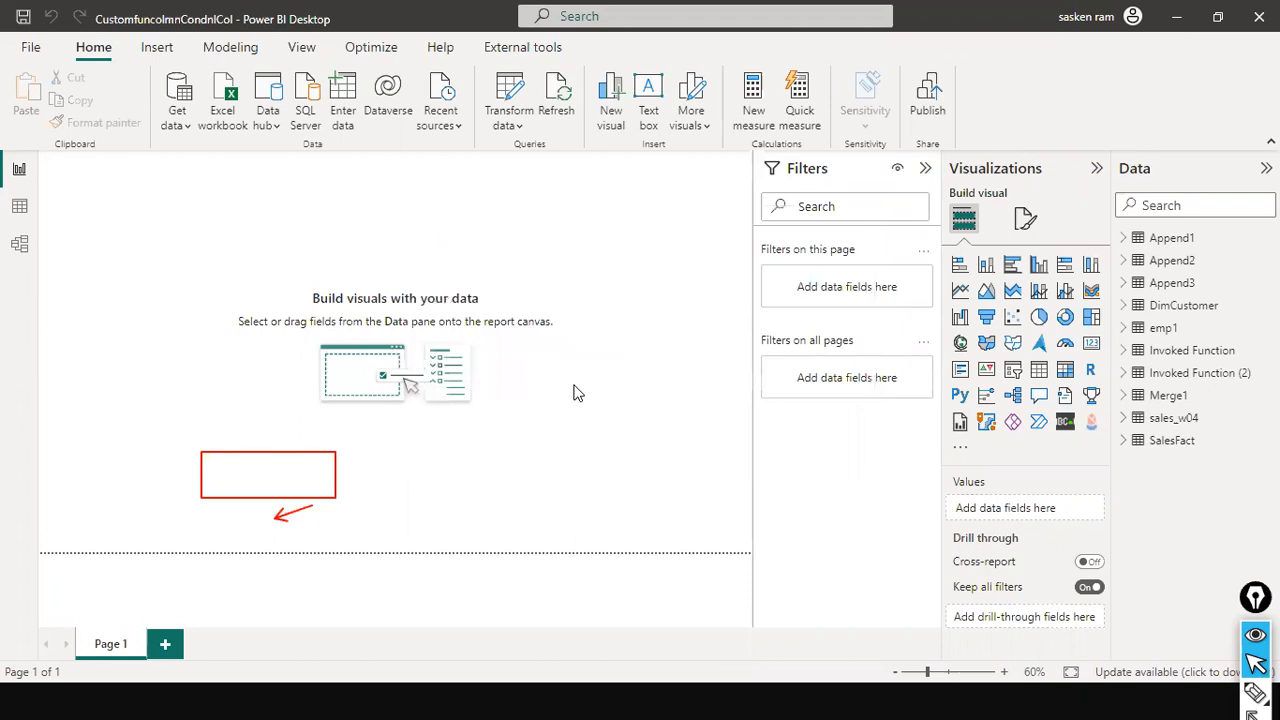
Reopen the Power Query Editor through Transform data and select the Merge1 query
key(alt+Tab)
click(512, 118)
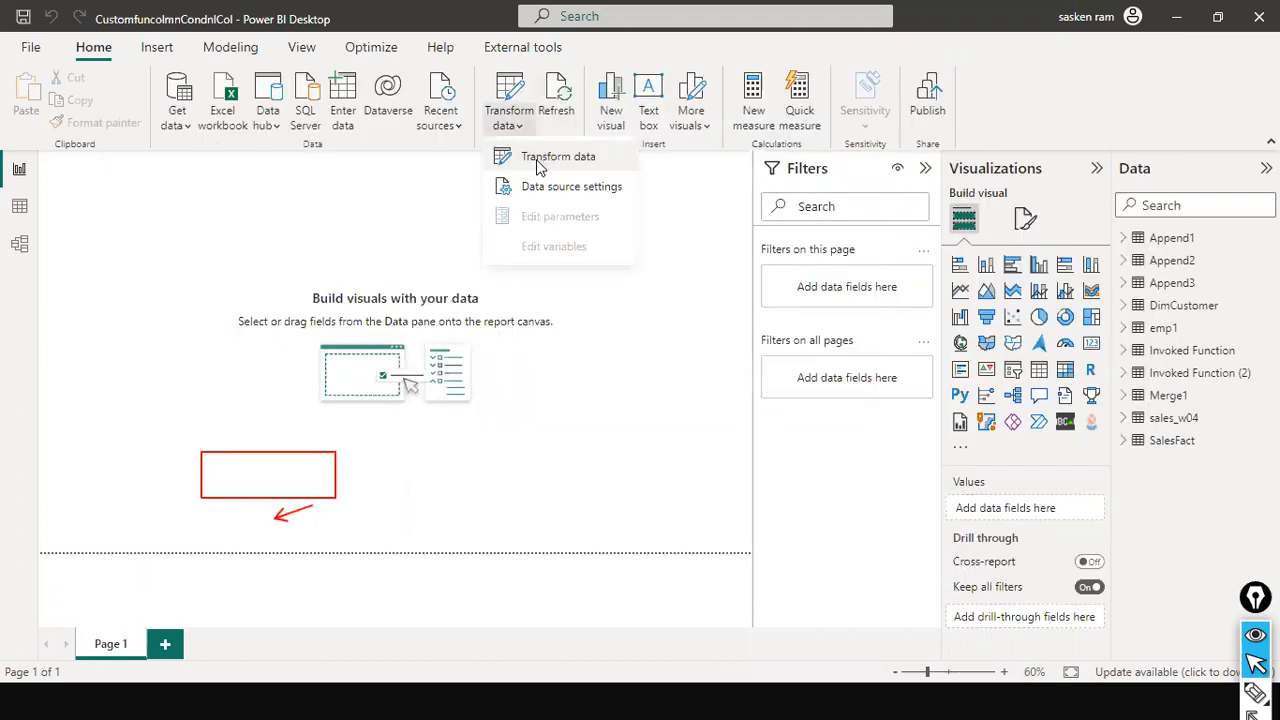
click(540, 158)
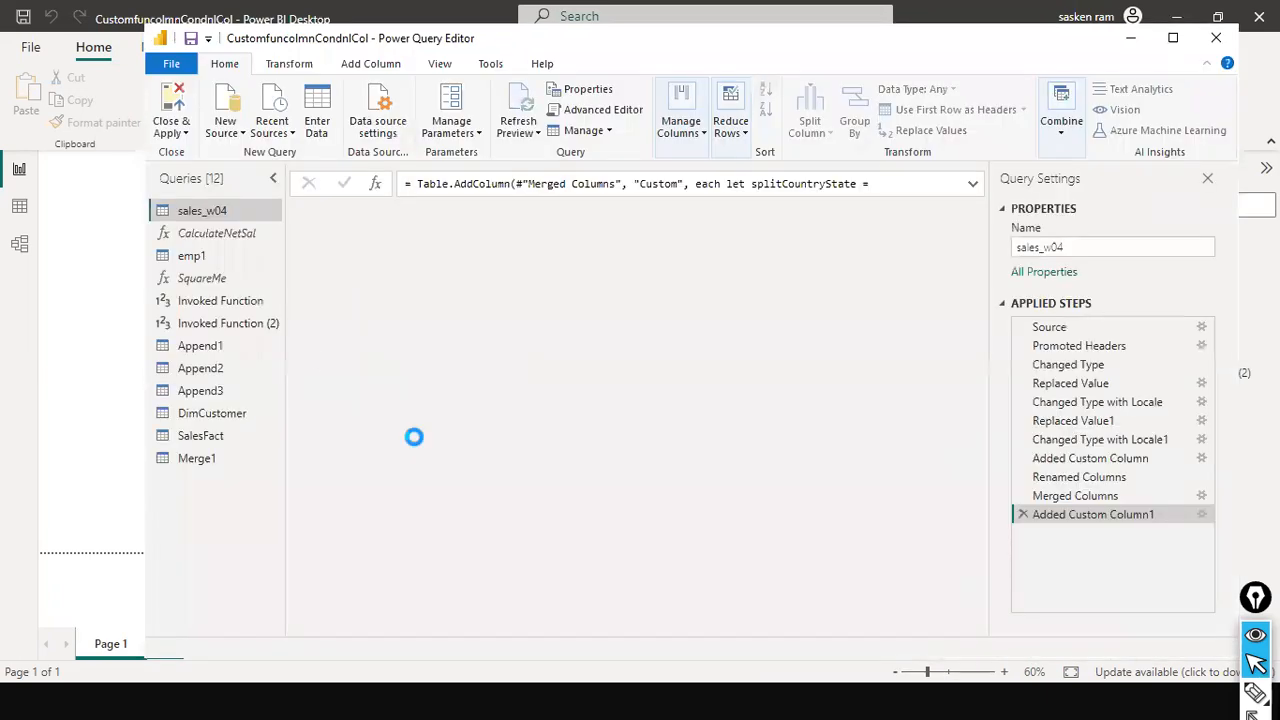
click(197, 459)
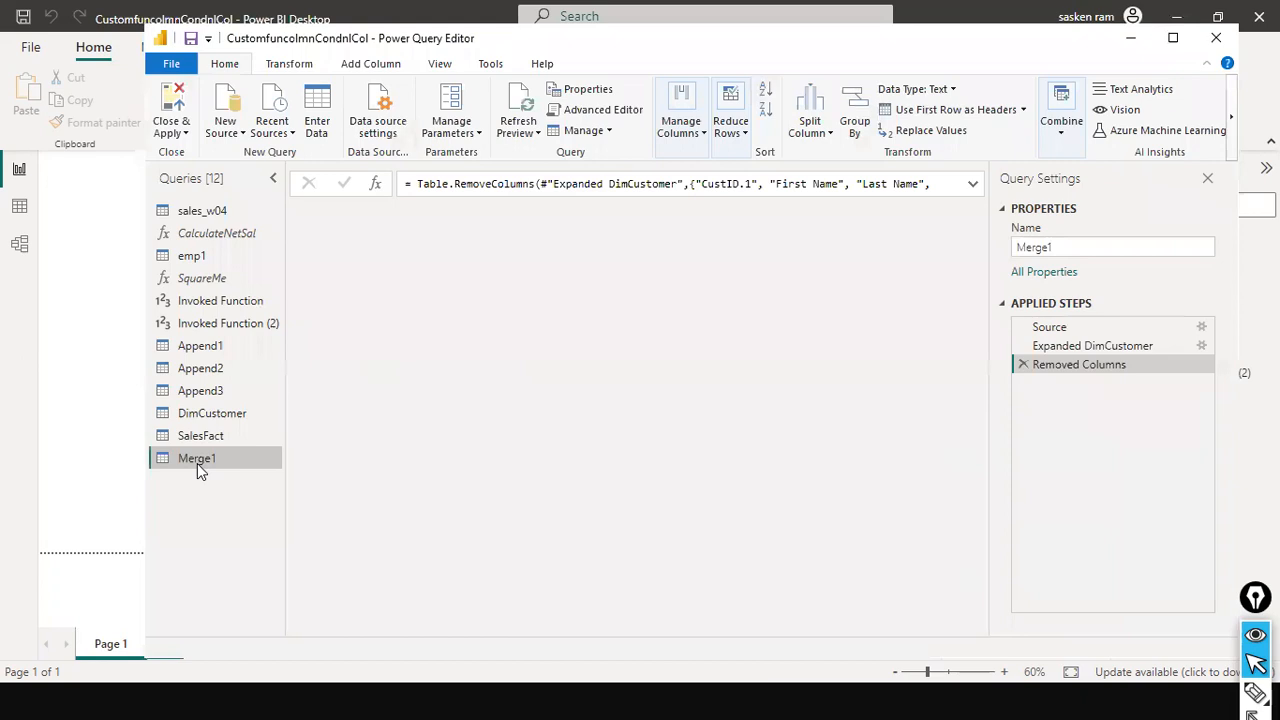
drag(416, 628, 1029, 600)
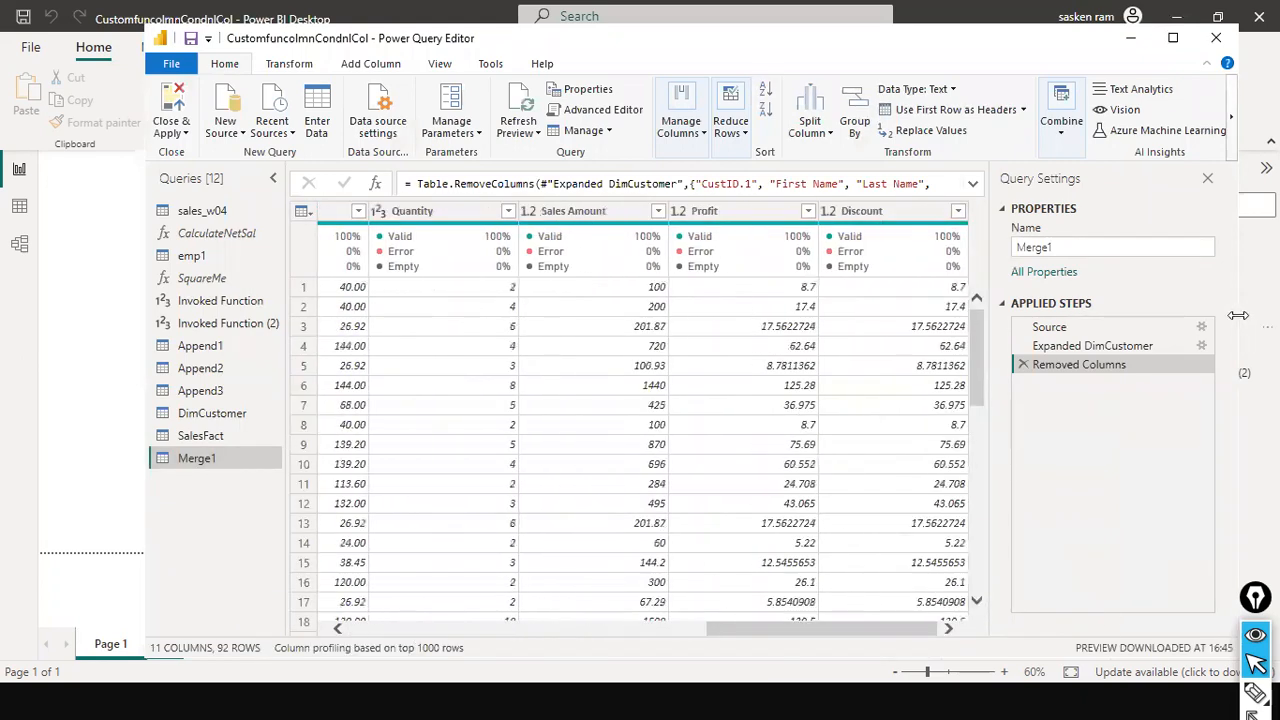
Review the settings of Merge1's Expanded DimCustomer step and confirm them
click(1190, 346)
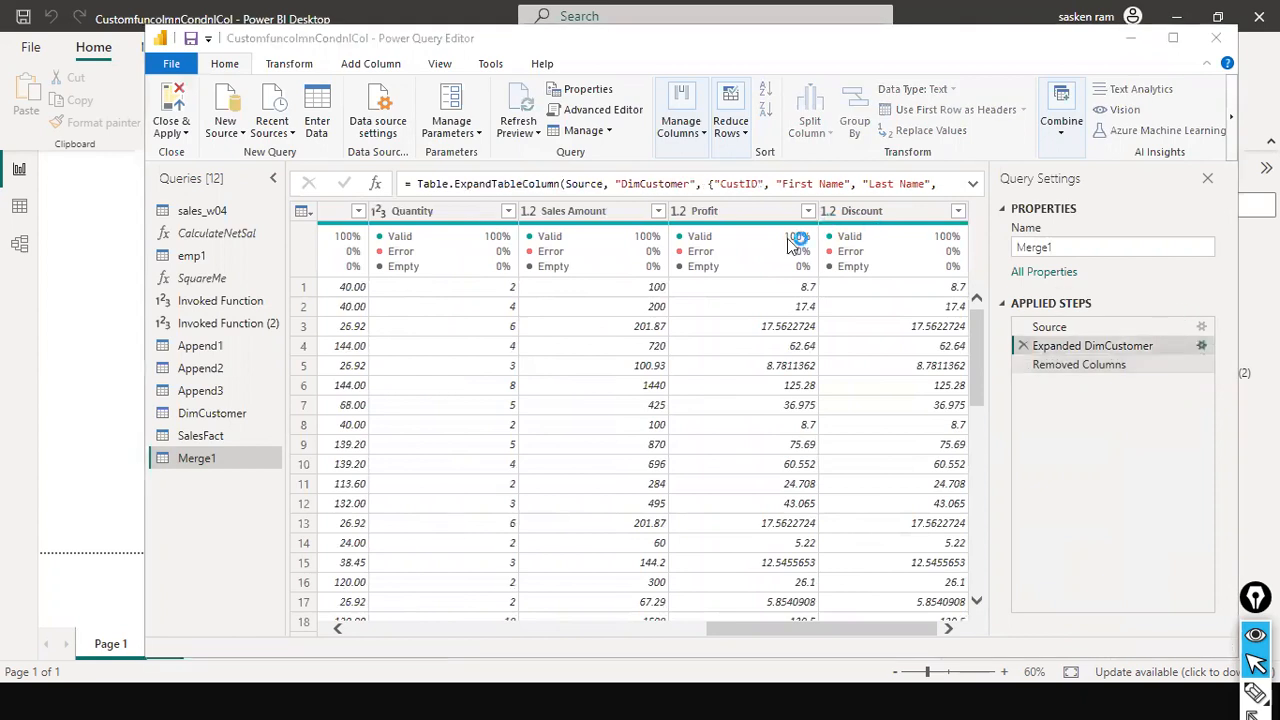
click(1201, 345)
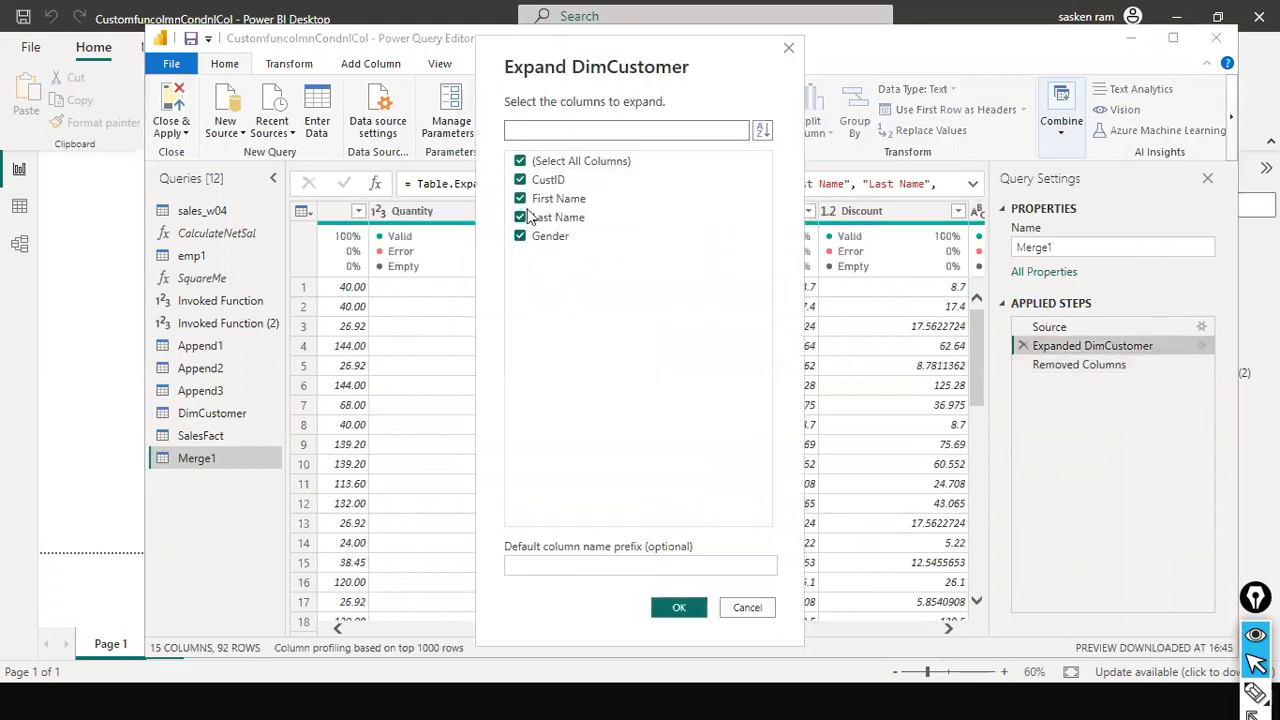
click(678, 610)
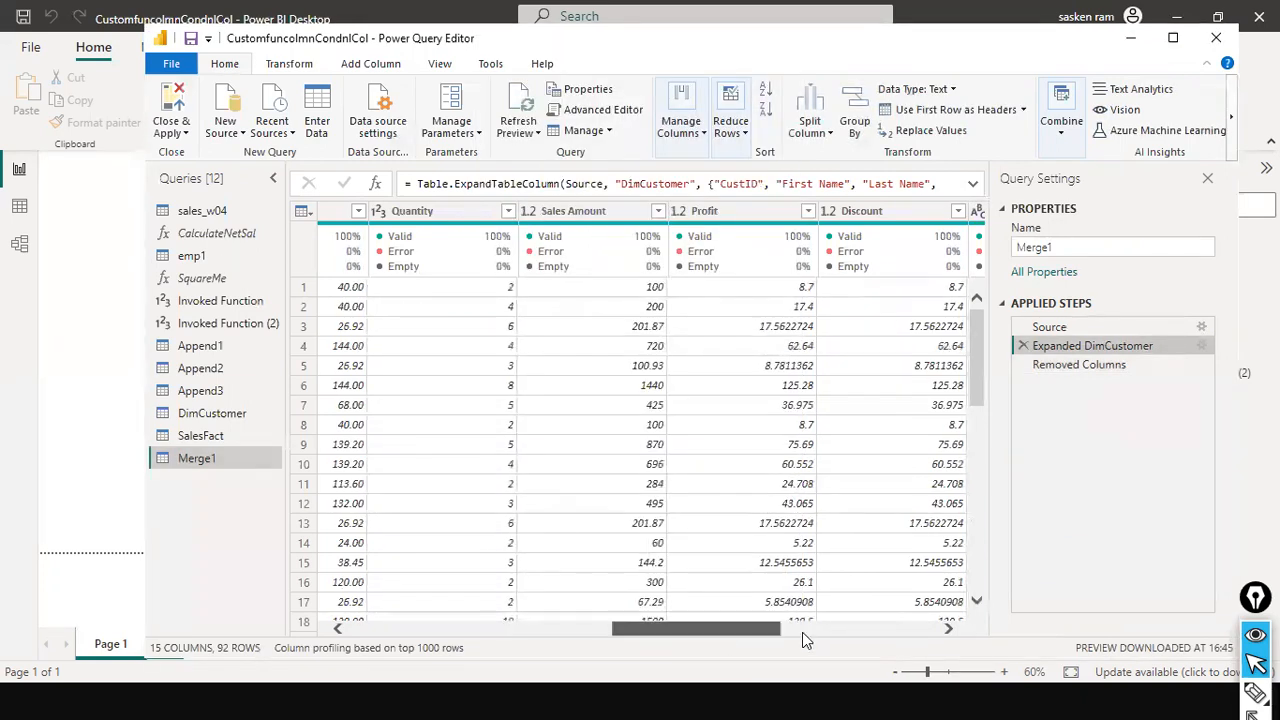
Scroll across the Merge1 query's expanded customer columns to examine them
click(802, 632)
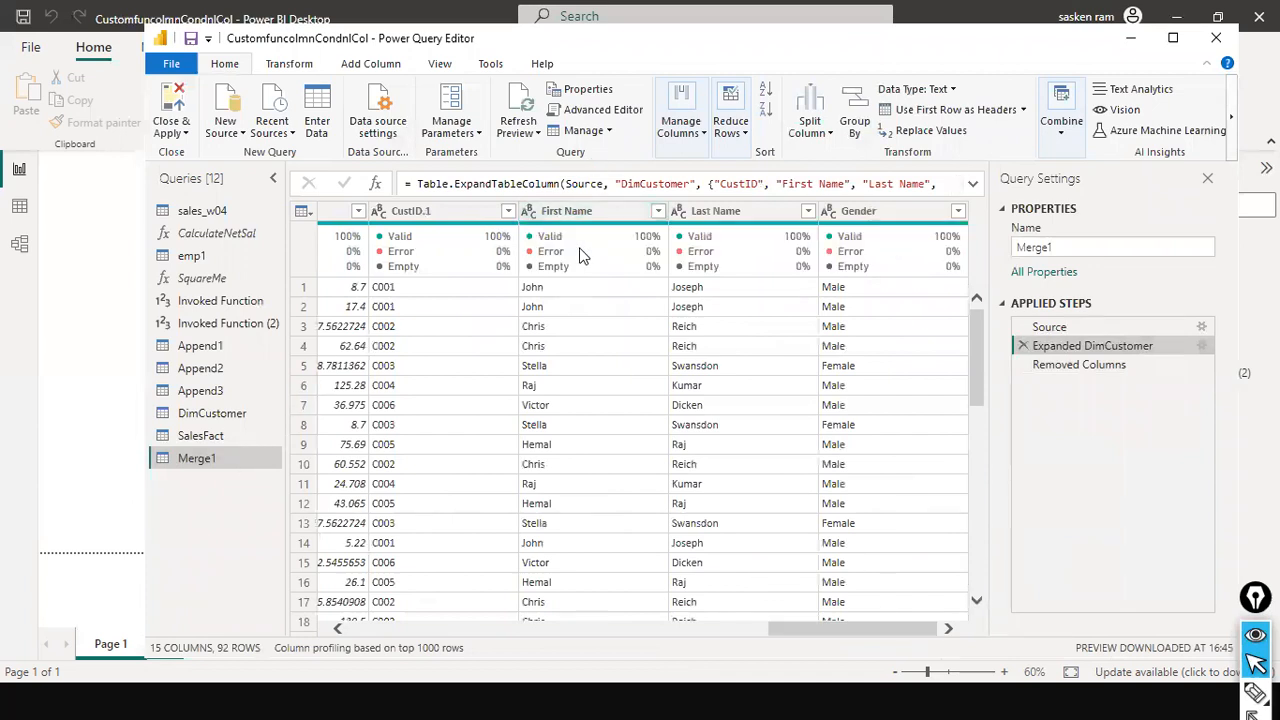
mouse_move(584, 256)
drag(804, 624, 1098, 600)
Start merging the DimCustomer query with SalesFact, matching the CustID column in both tables
click(215, 414)
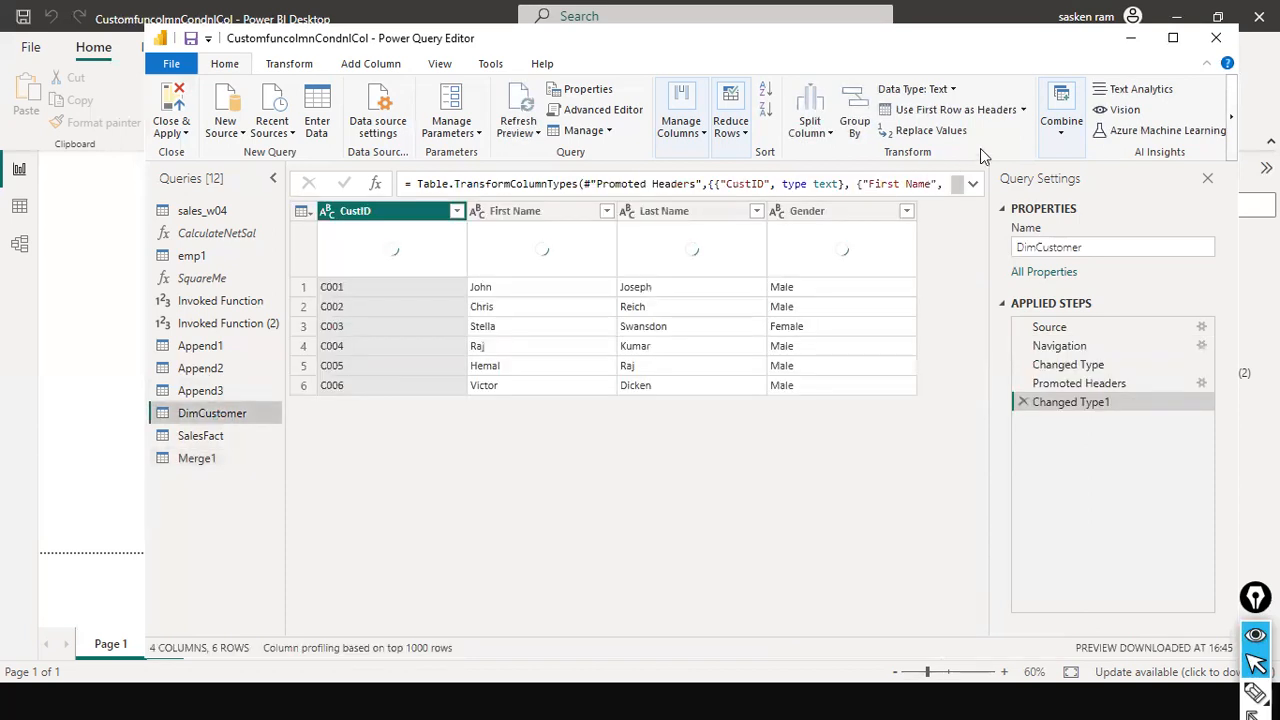
click(1062, 145)
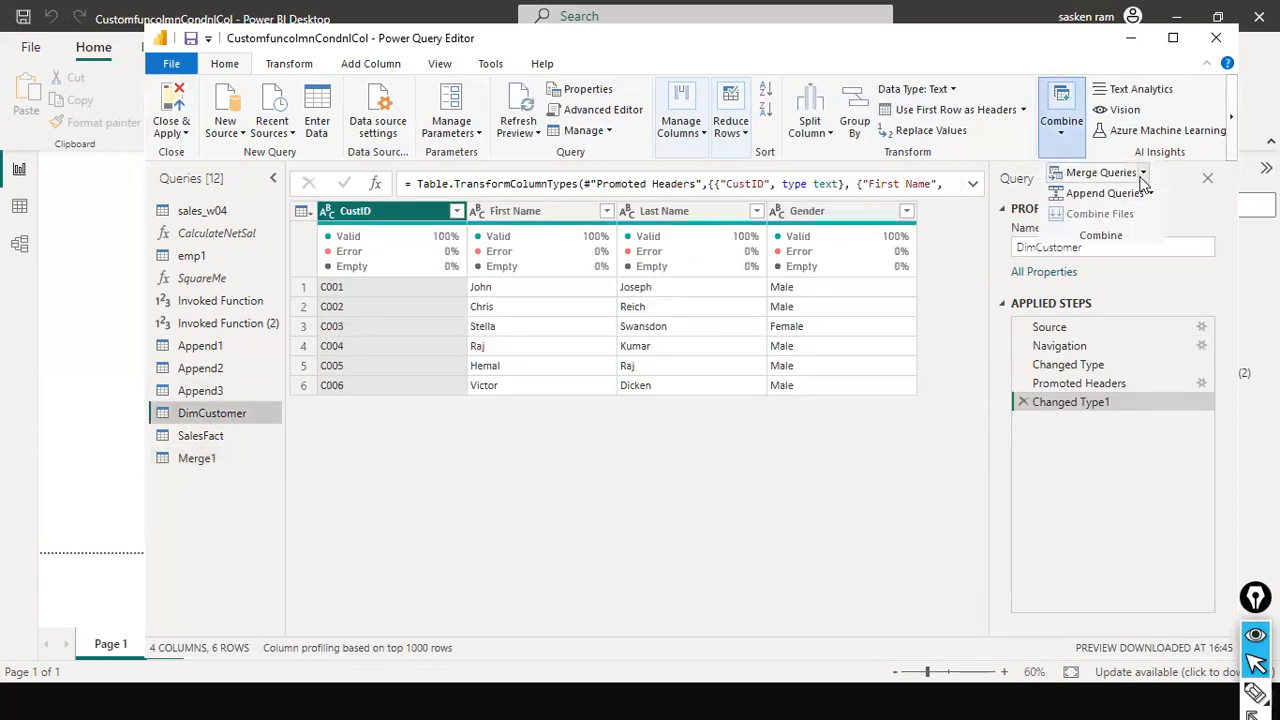
mouse_move(1140, 183)
click(1131, 215)
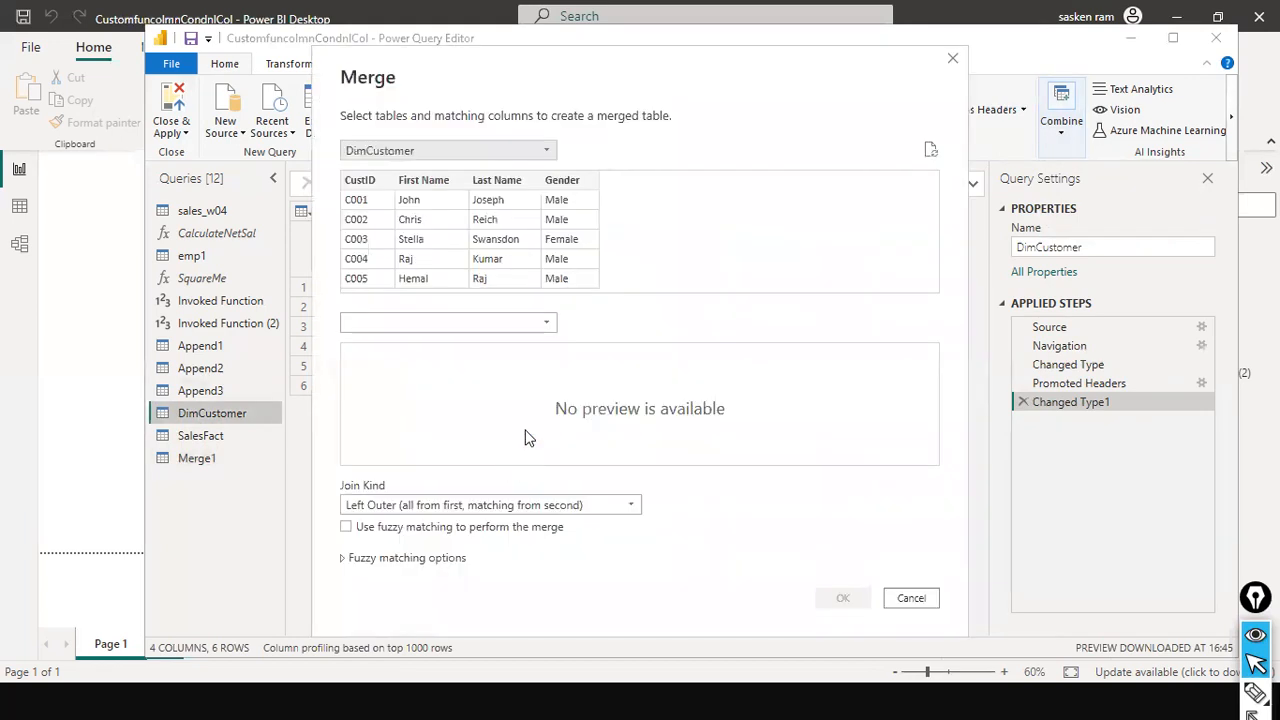
click(540, 320)
click(461, 437)
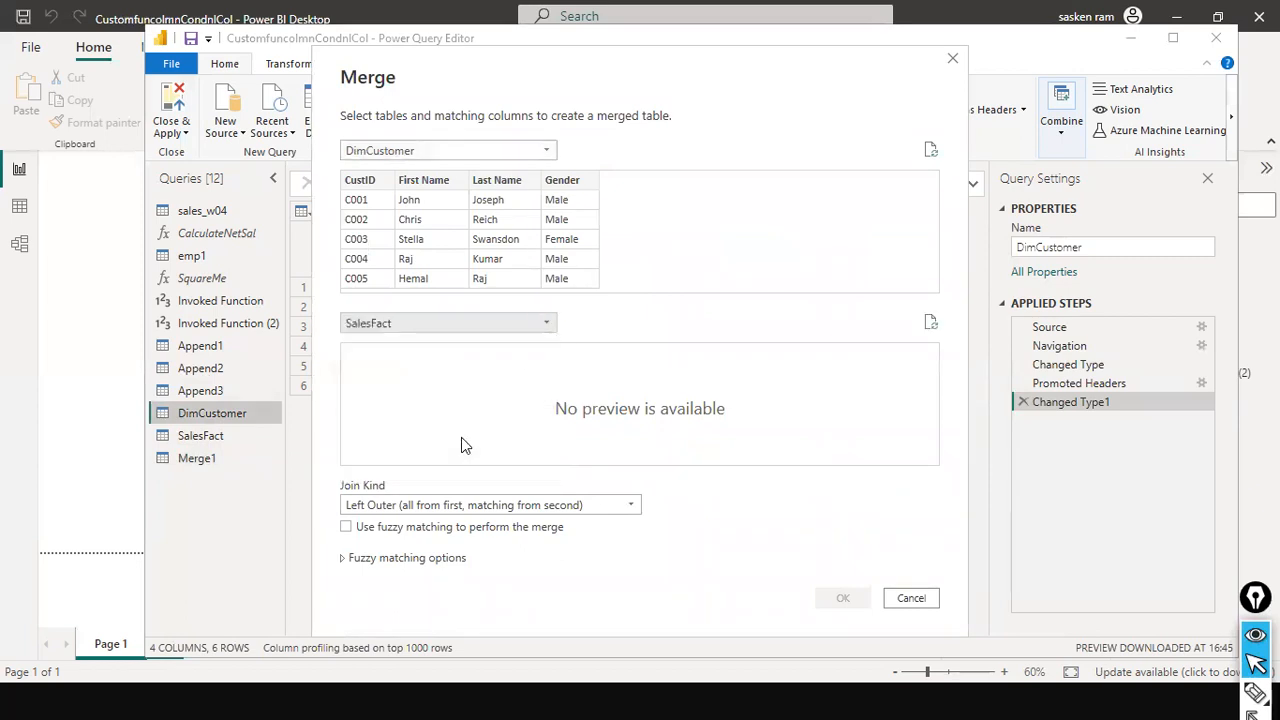
click(384, 186)
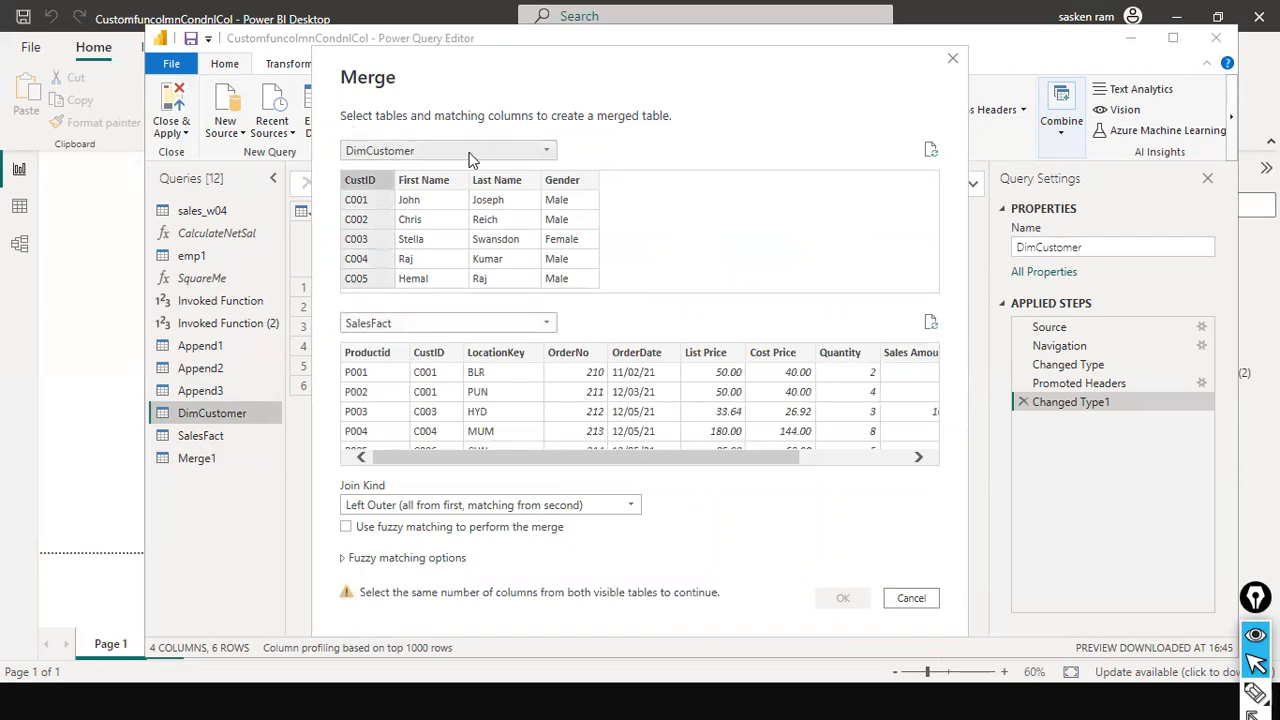
click(438, 356)
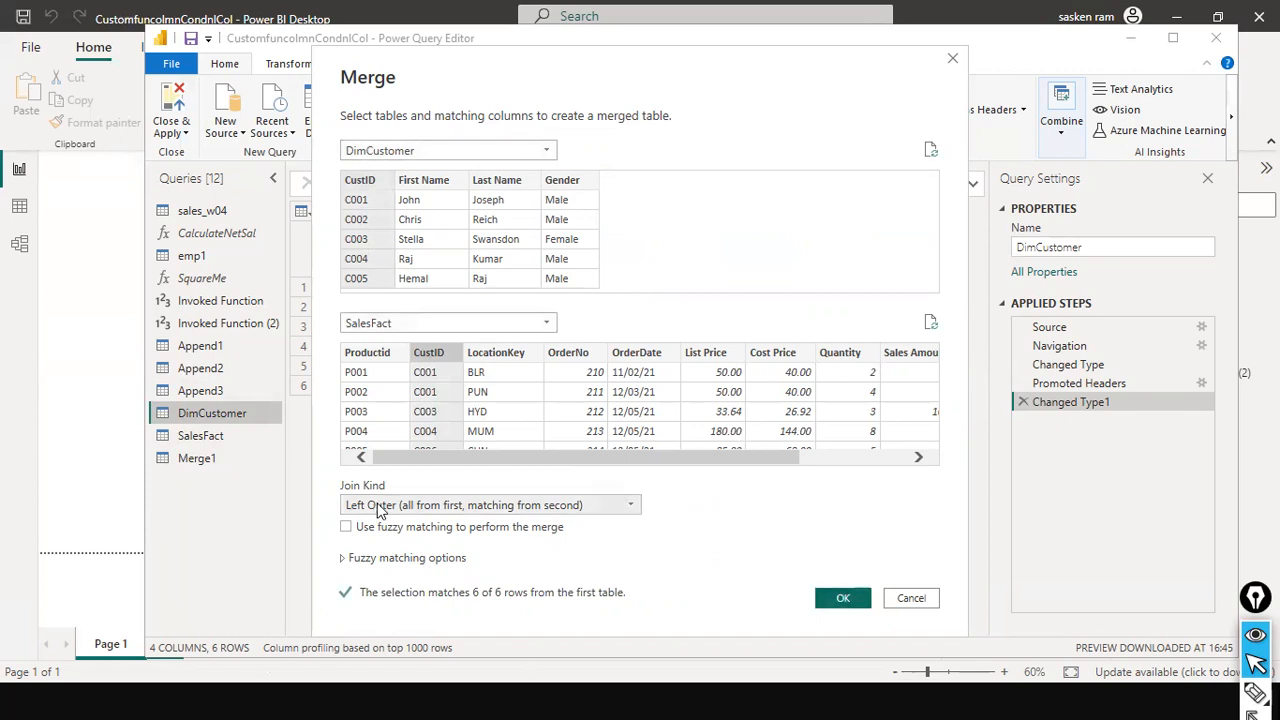
Set the join kind to Right Outer (all from second, matching from first) and confirm the merge
drag(333, 465, 357, 489)
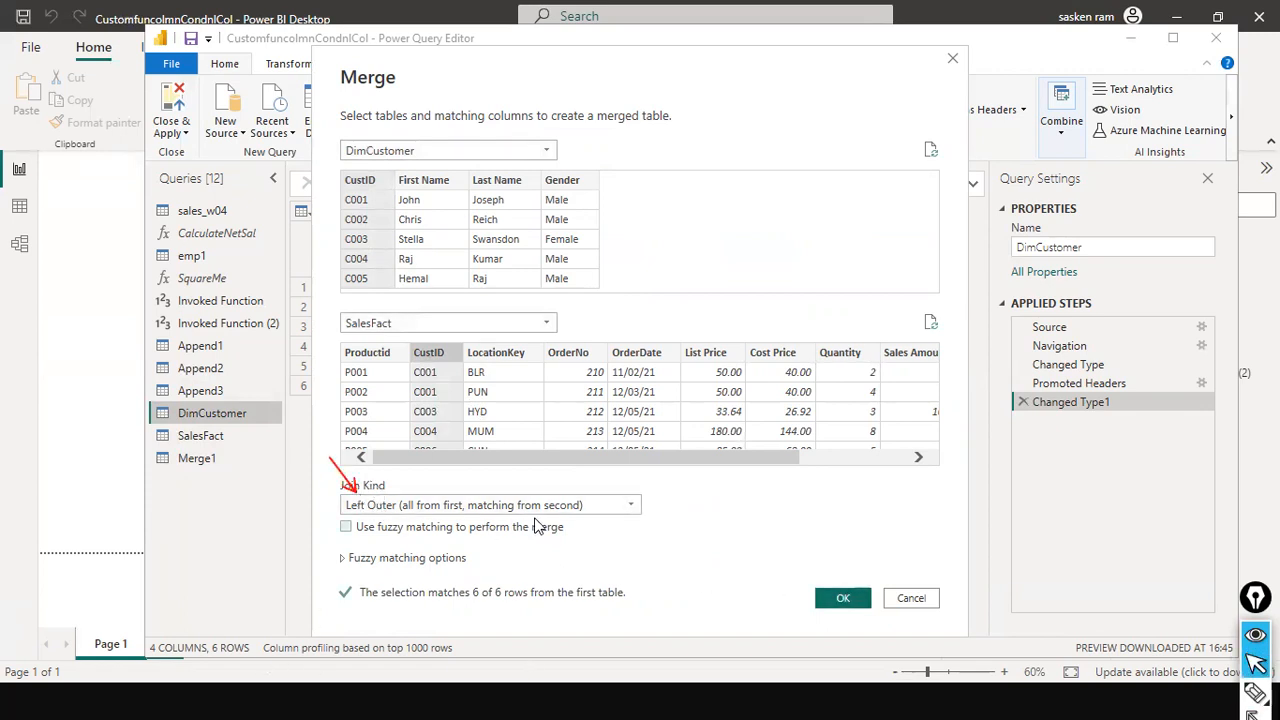
click(630, 512)
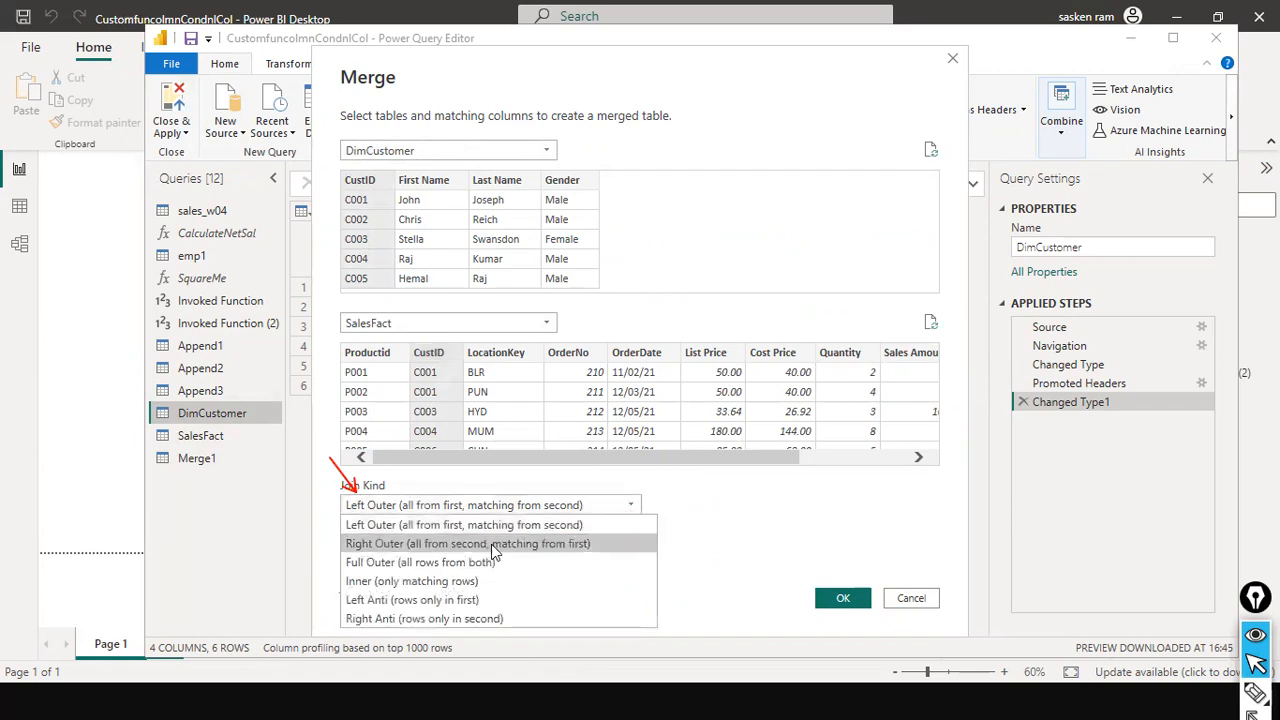
click(498, 538)
click(838, 598)
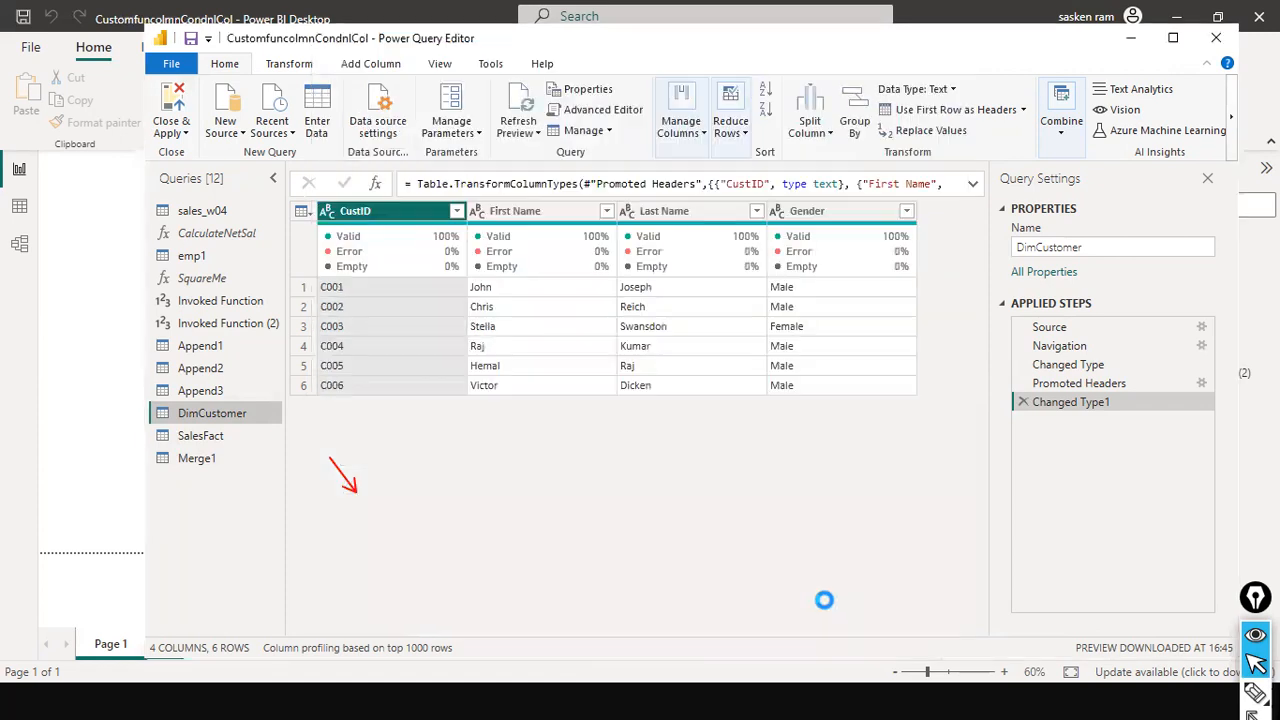